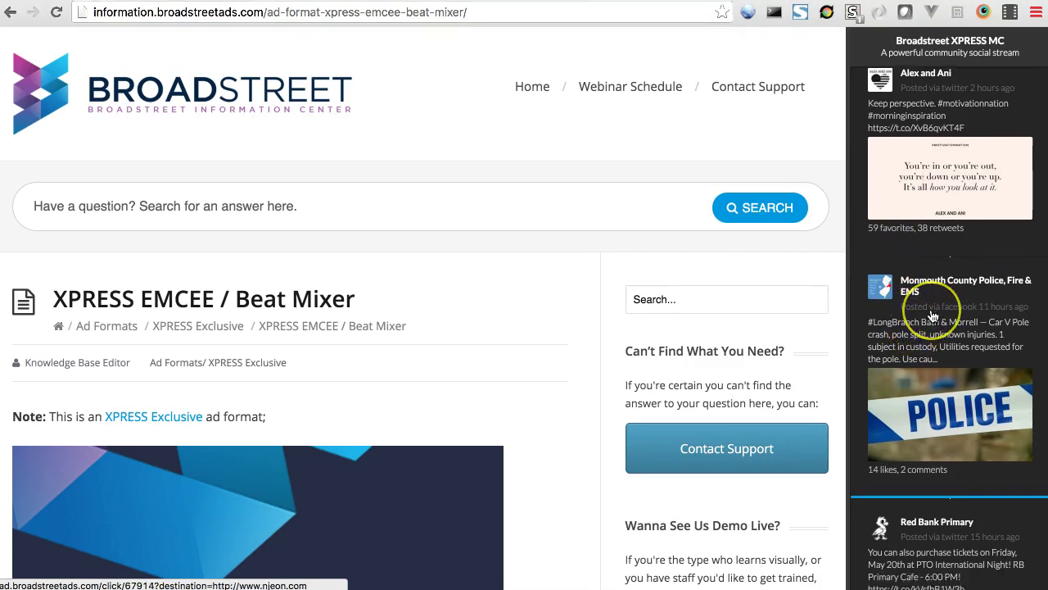
Look through the Broadstreet XPRESS MC social stream on the desktop version of the page.
scroll(932, 316, "down", 1)
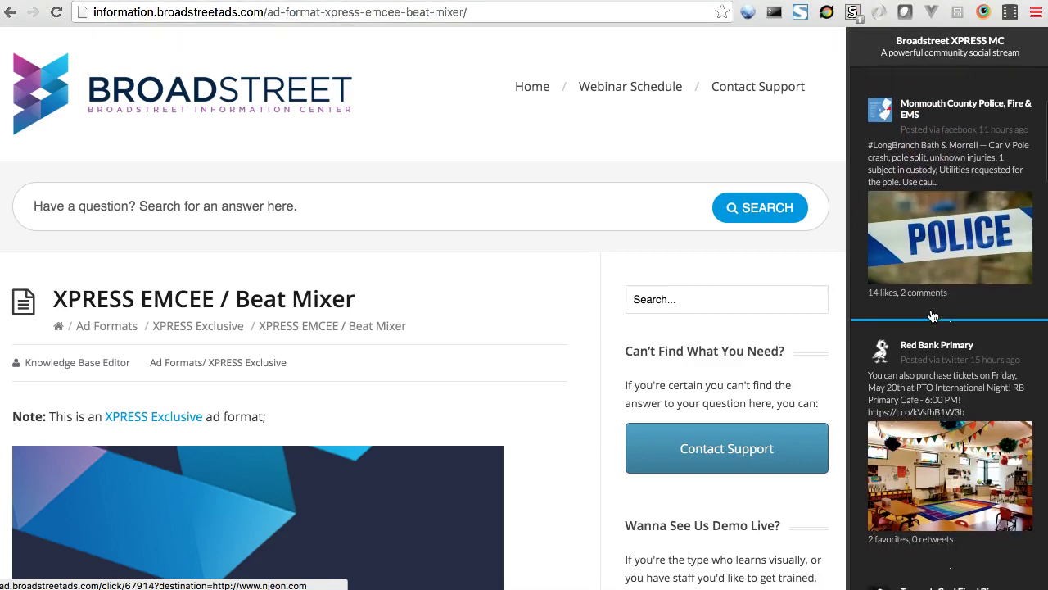
left_click(915, 331)
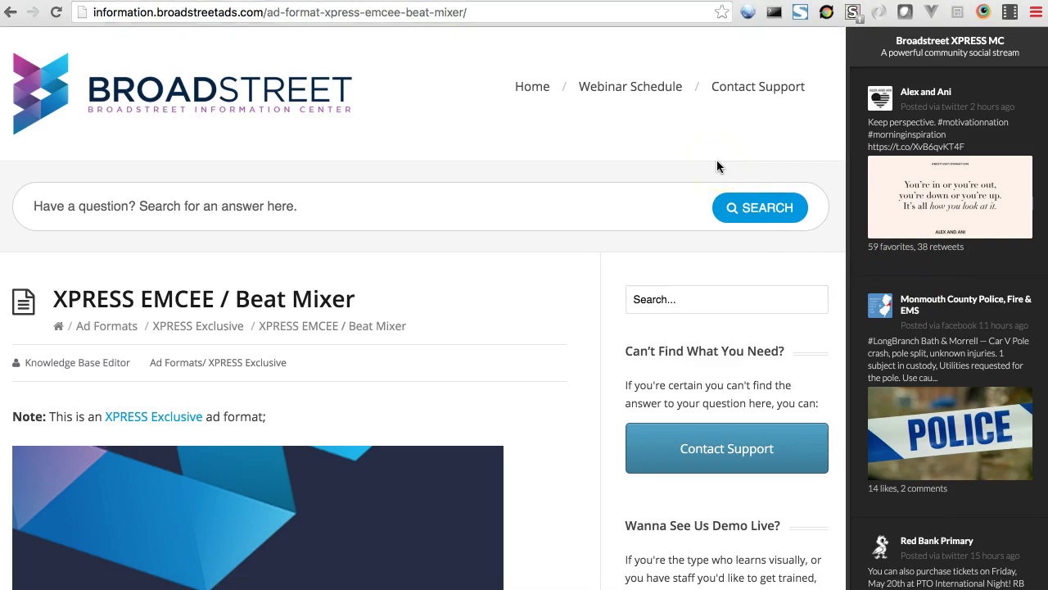
Preview the page in the developer tools' device emulation as an iPhone 6 at 75% zoom.
key("super+alt+j")
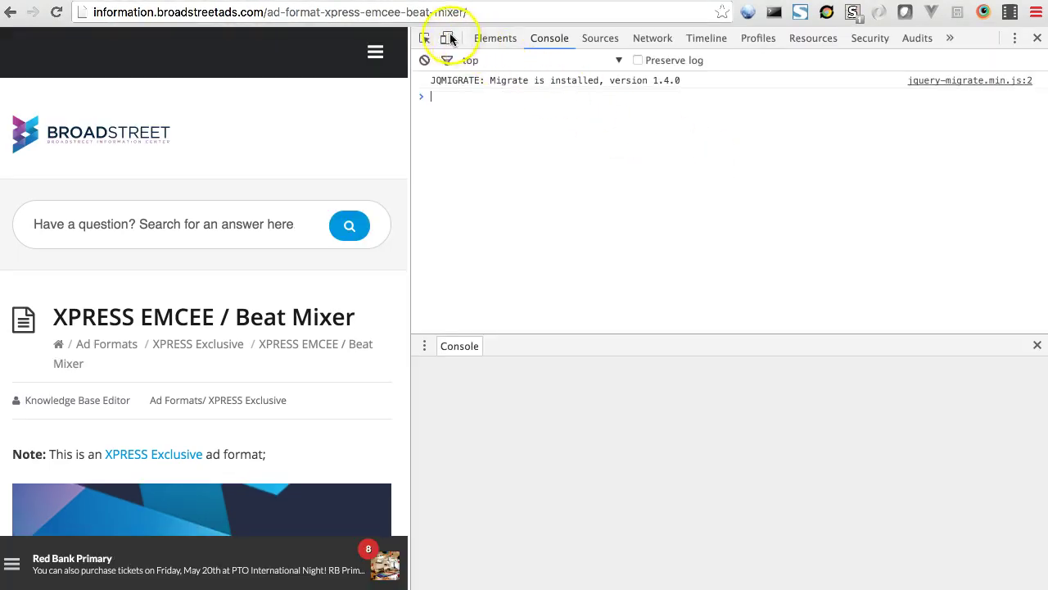
left_click(447, 37)
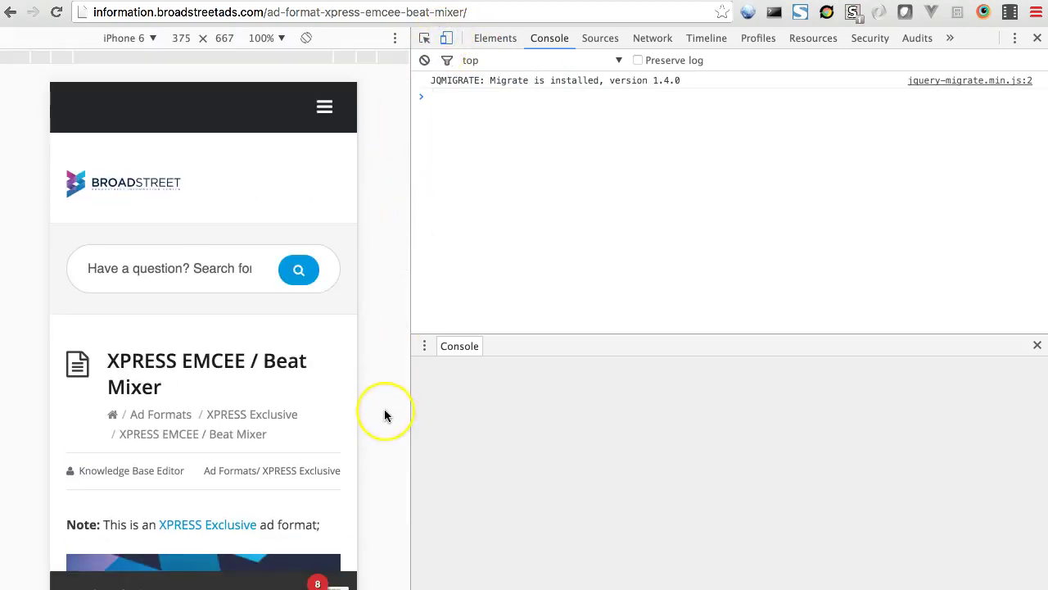
left_click(279, 39)
left_click(278, 97)
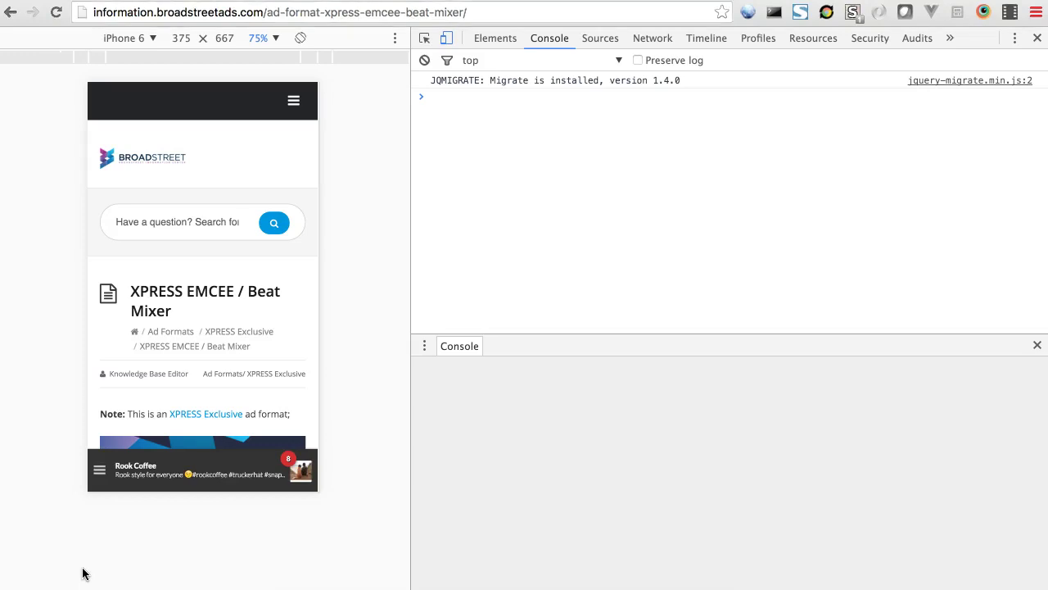
left_click(80, 512)
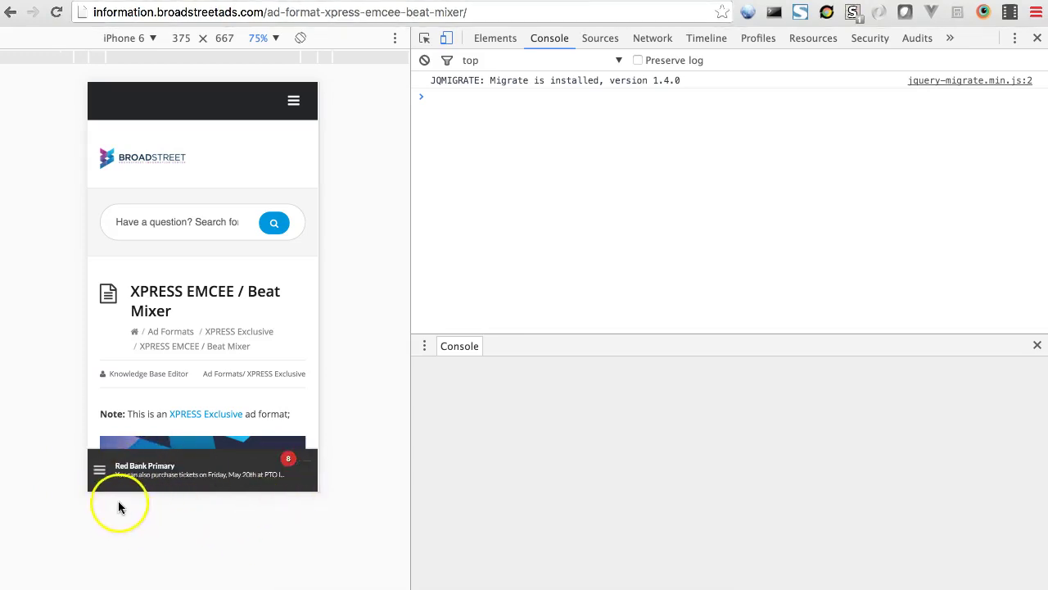
Expand the social stream from the mobile preview's ticker bar, browse its posts and collapse it.
left_click(99, 469)
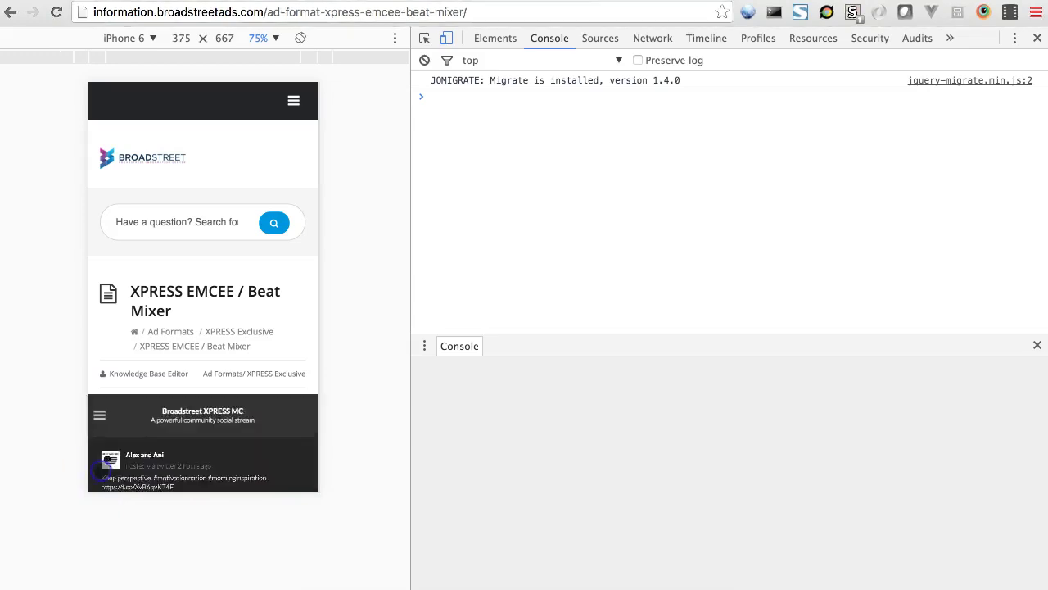
scroll(194, 247, "down", 10)
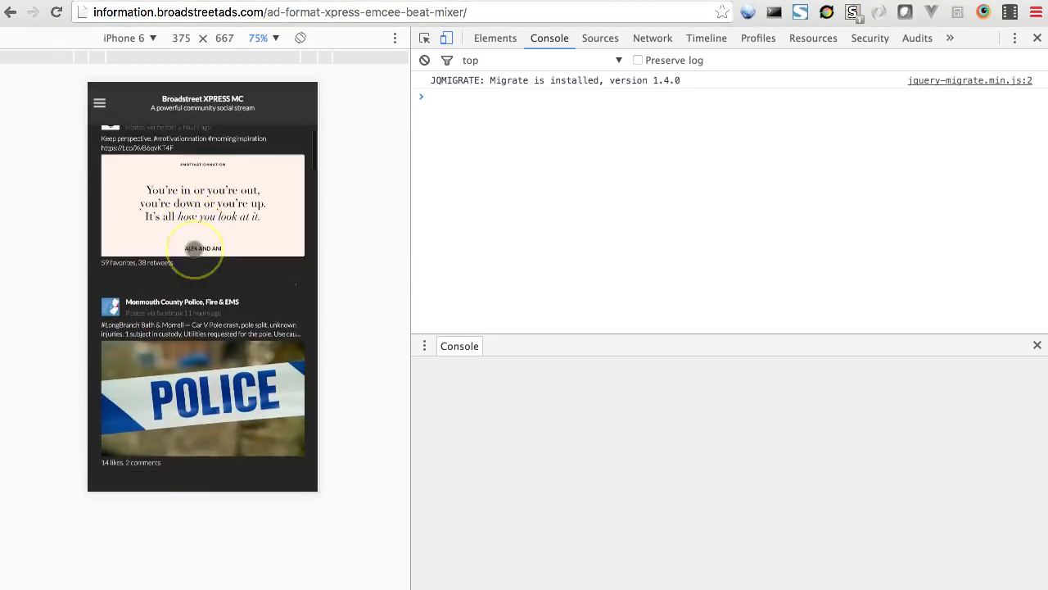
scroll(194, 248, "down", 12)
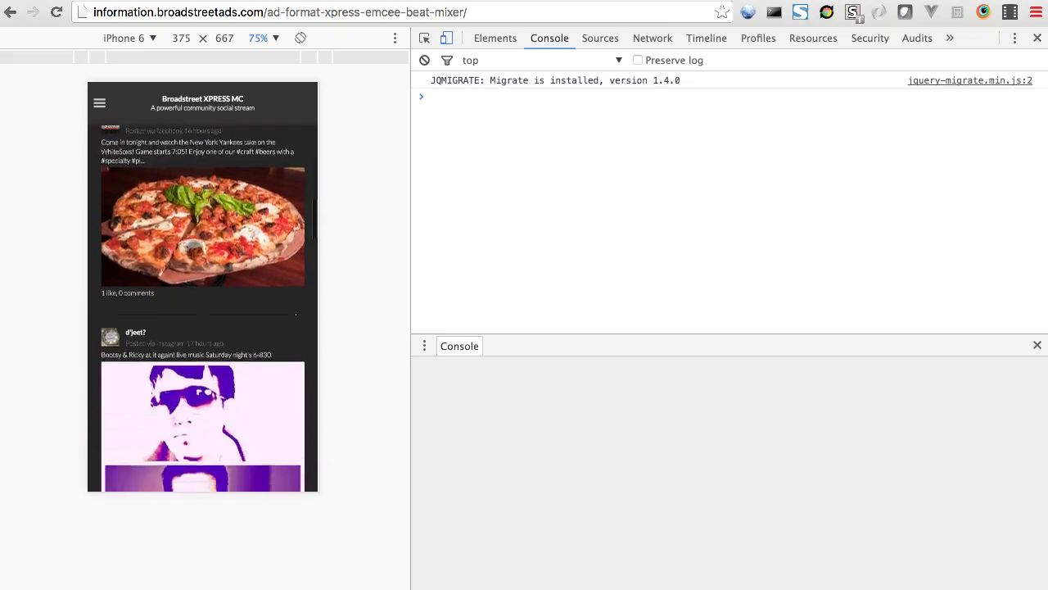
scroll(195, 248, "down", 10)
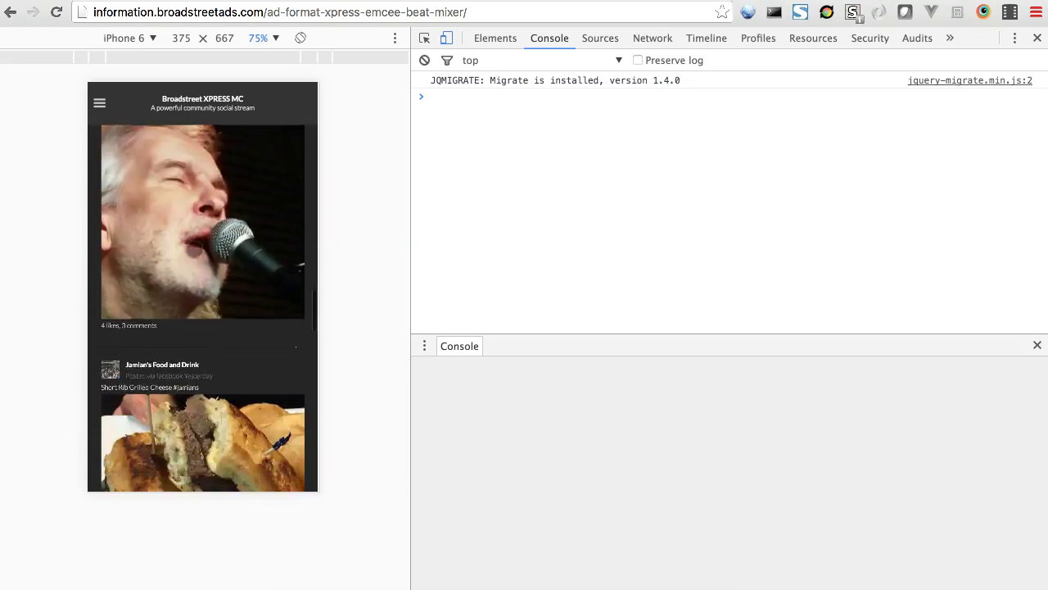
scroll(194, 247, "down", 10)
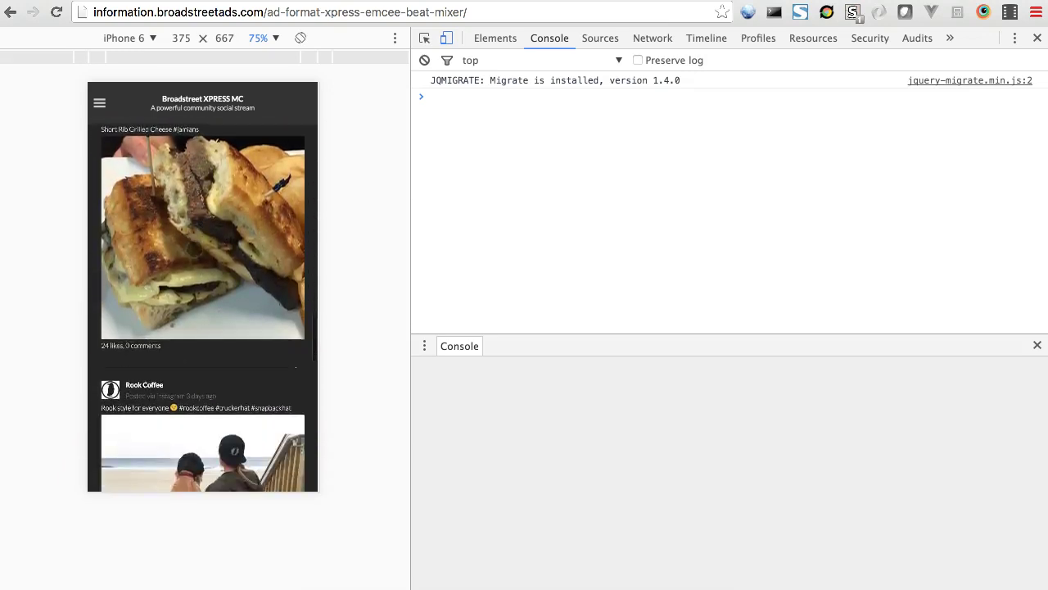
scroll(194, 249, "down", 10)
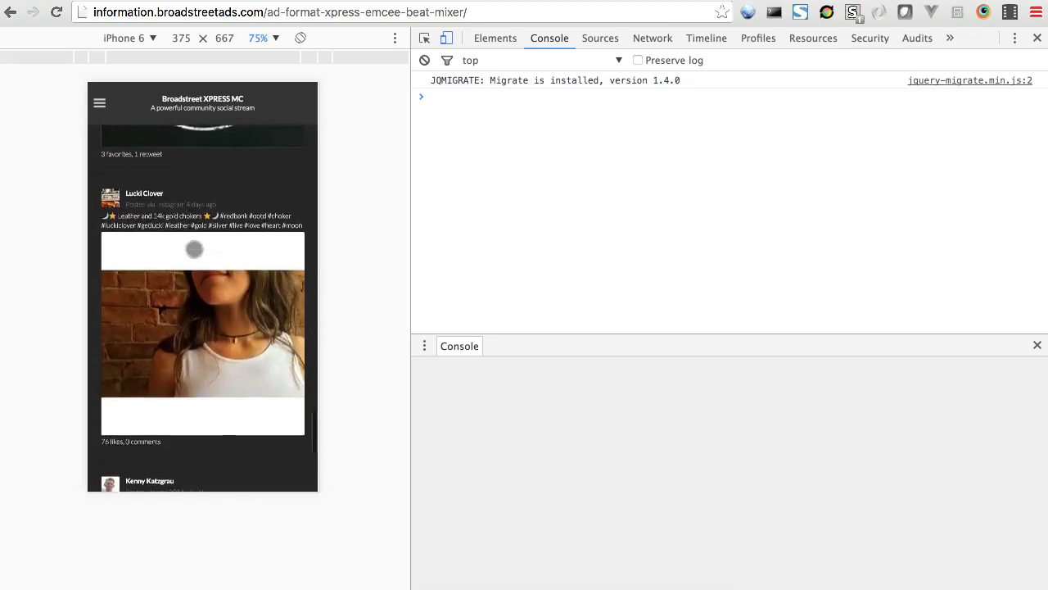
scroll(194, 249, "up", 10)
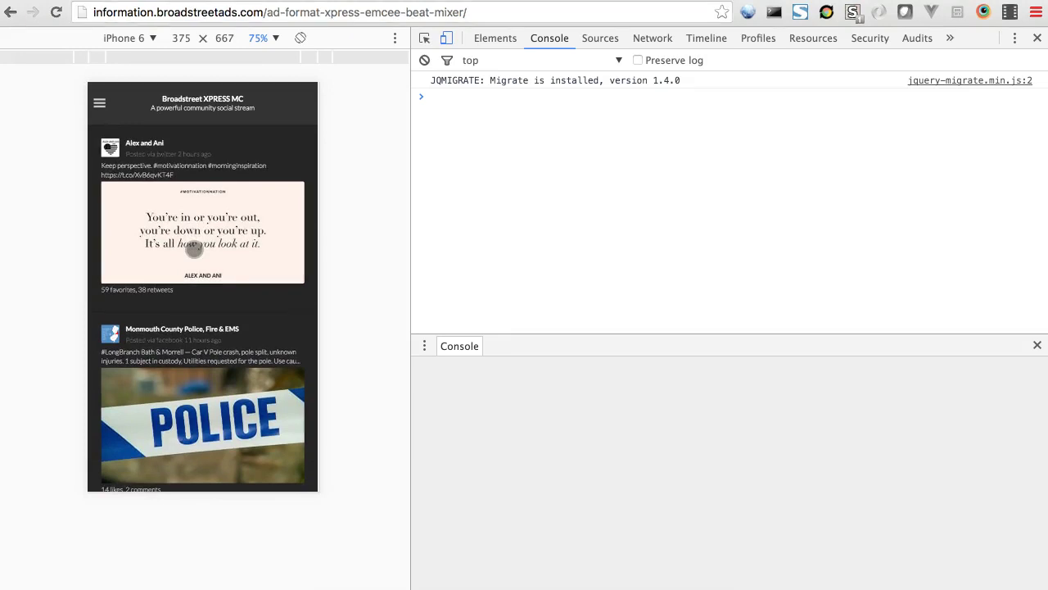
left_click_drag(195, 249, 162, 246)
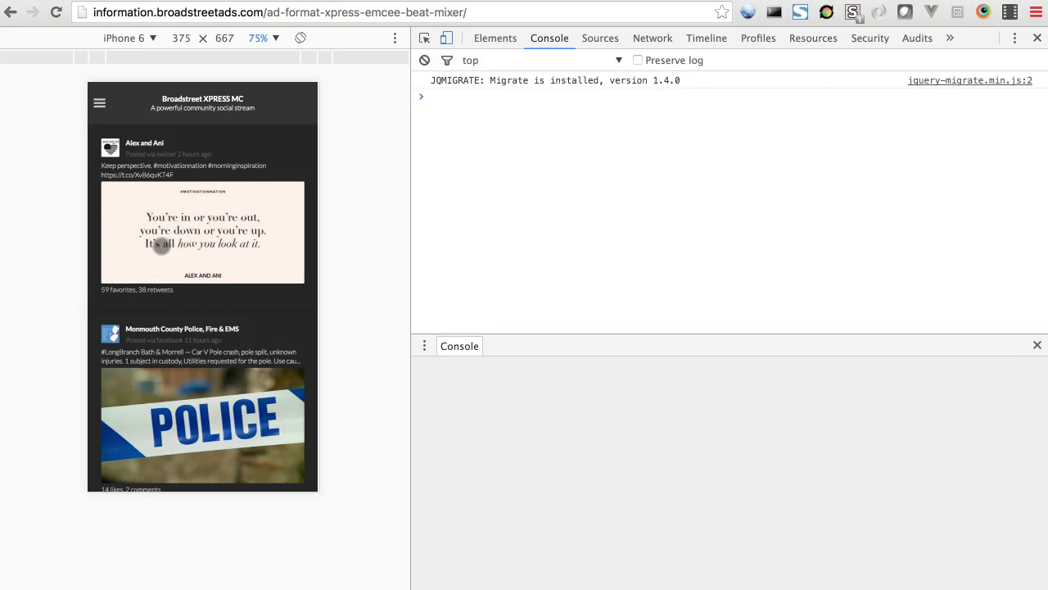
left_click(102, 109)
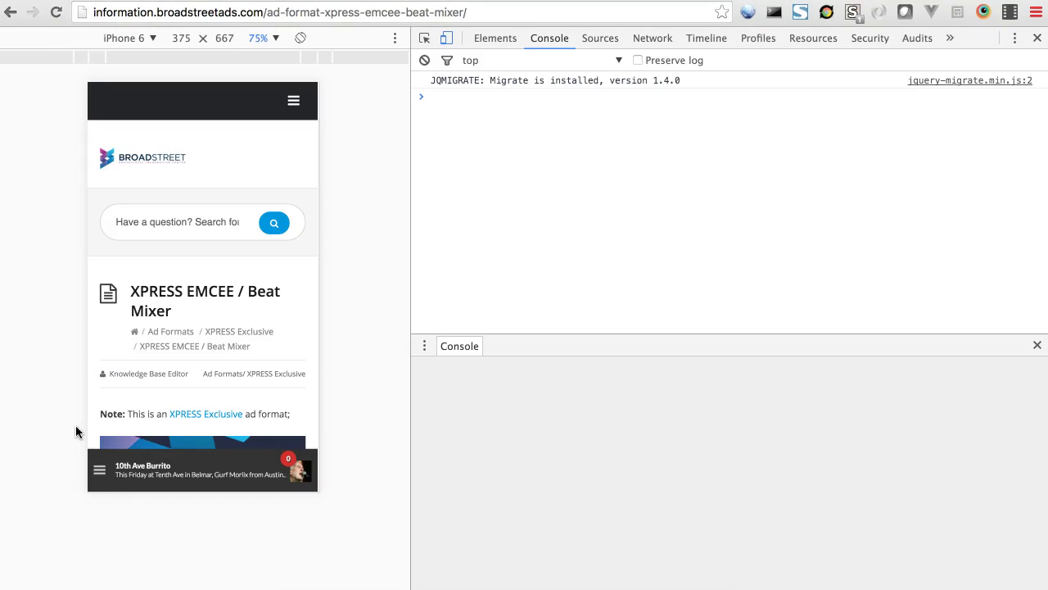
left_click(80, 413)
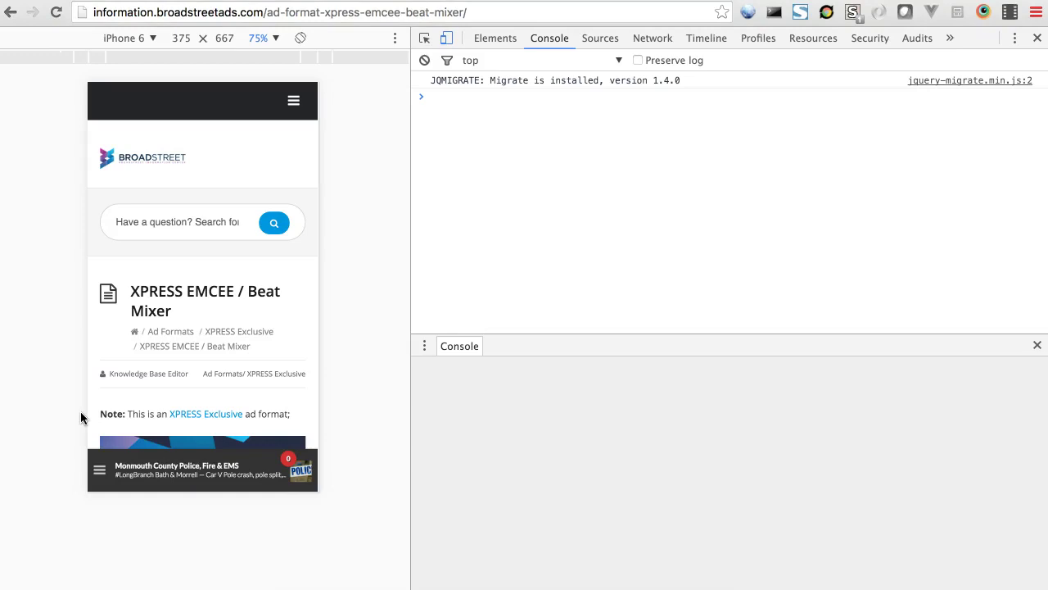
Reopen the social stream in the mobile preview and examine its posts, returning to the first one.
left_click(99, 472)
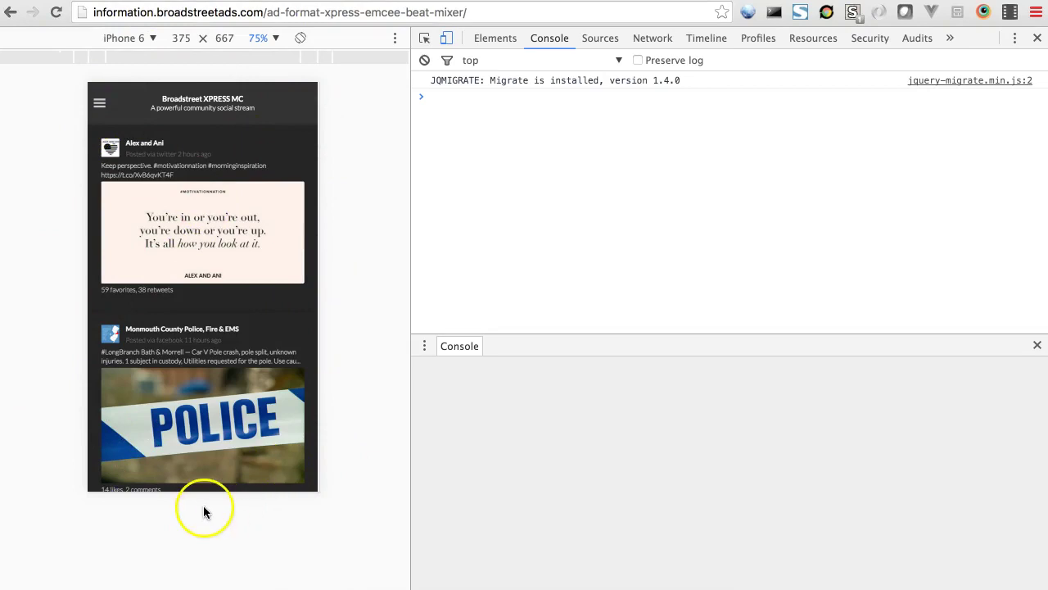
scroll(215, 229, "down", 1)
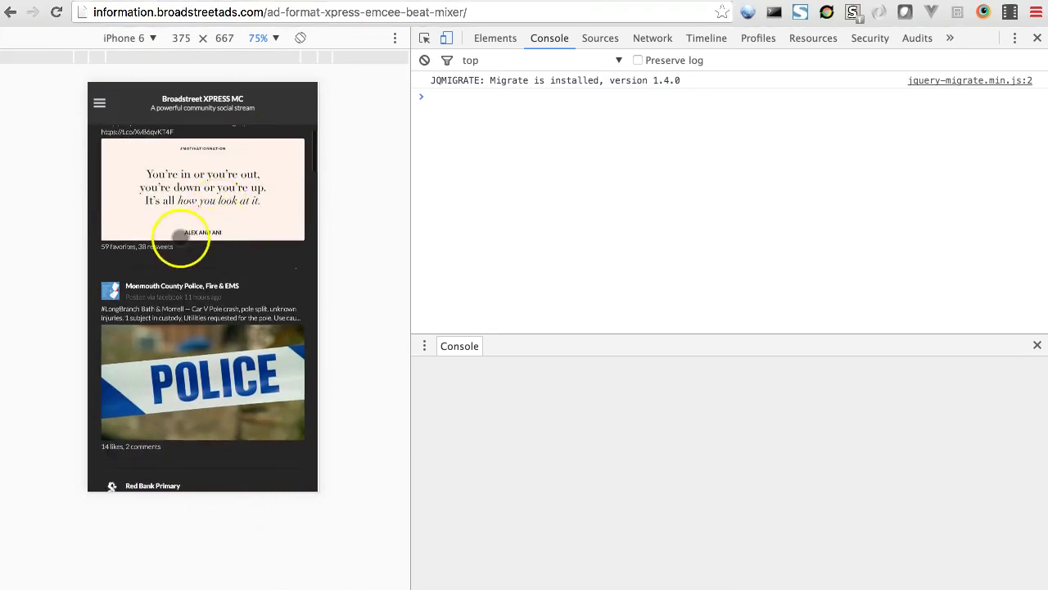
scroll(187, 358, "down", 4)
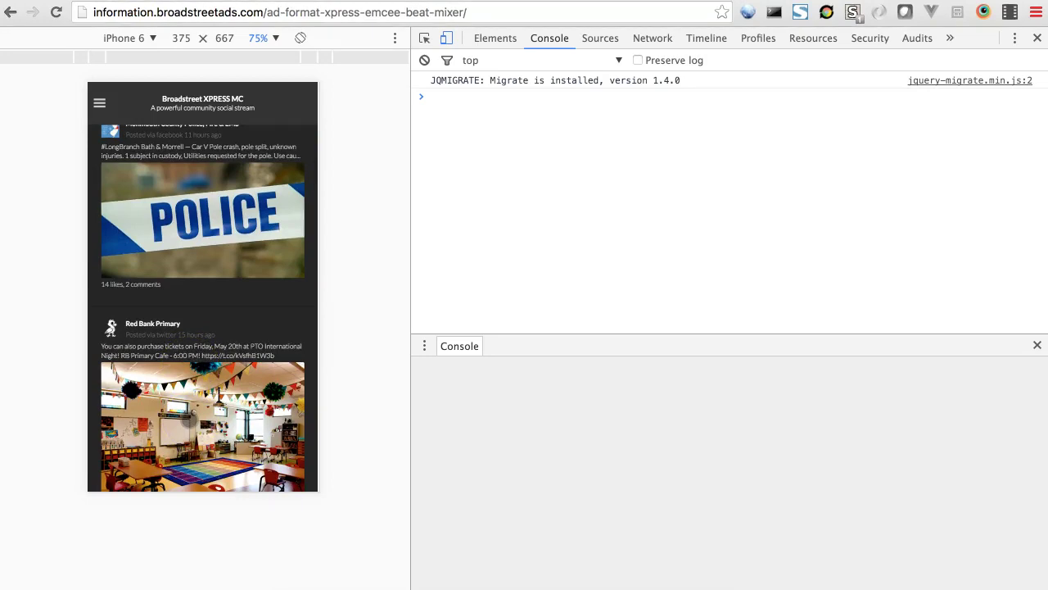
scroll(180, 335, "up", 5)
scroll(194, 233, "down", 3)
scroll(194, 232, "down", 12)
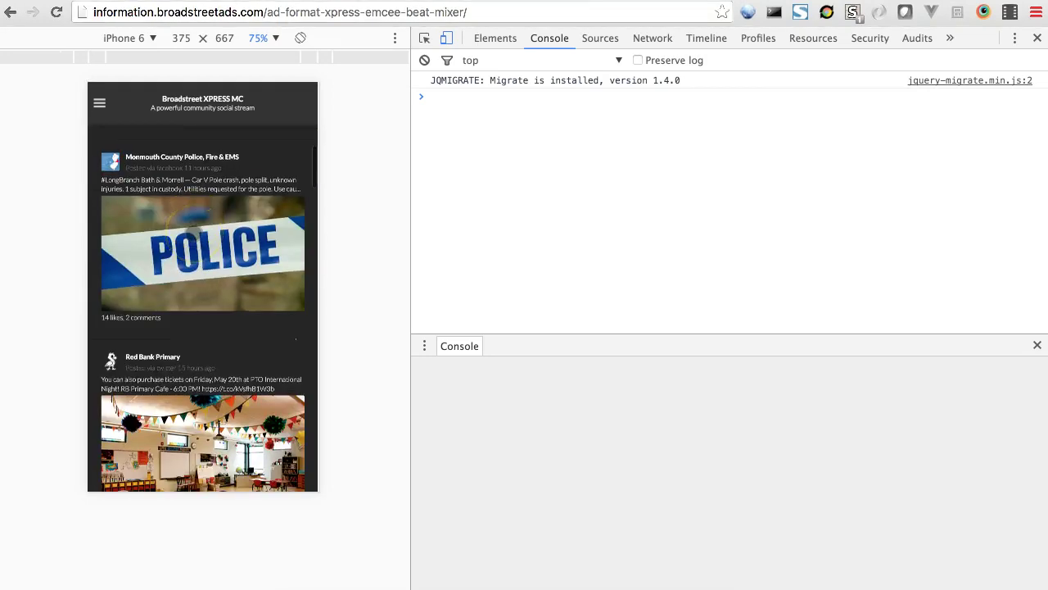
scroll(194, 233, "down", 14)
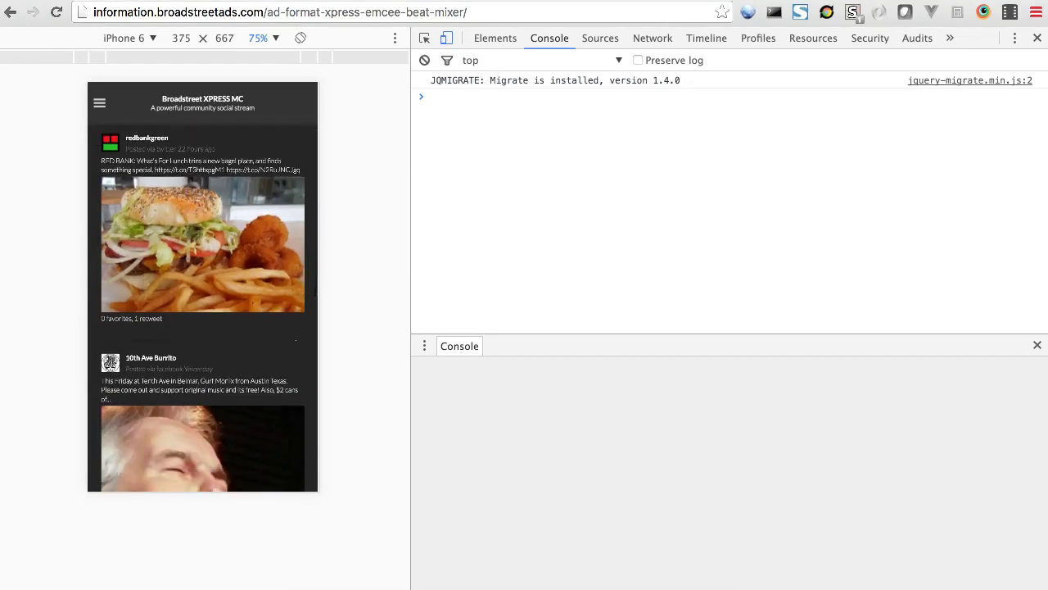
scroll(202, 287, "up", 20)
scroll(188, 234, "up", 3)
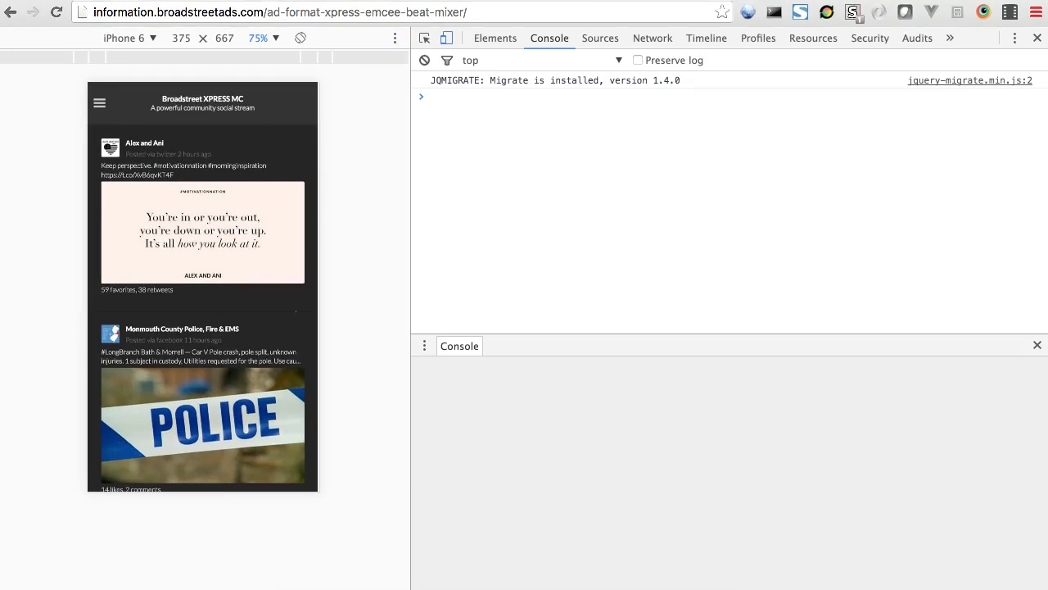
Switch to the Broadstreet Demo site and look over its home page.
key("ctrl+Tab")
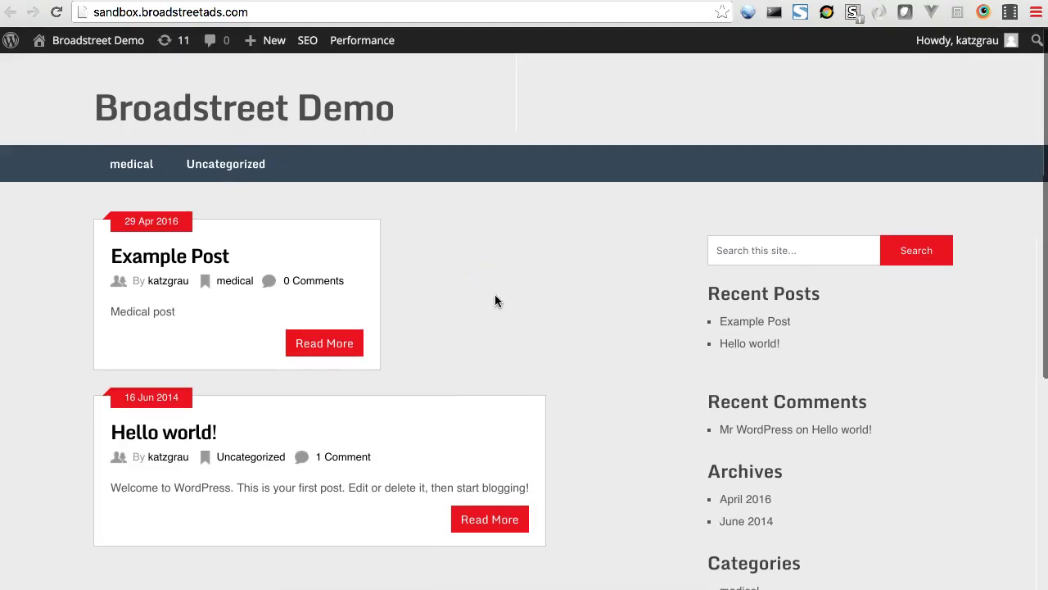
scroll(494, 300, "down", 5)
scroll(495, 300, "up", 2)
scroll(495, 300, "up", 2)
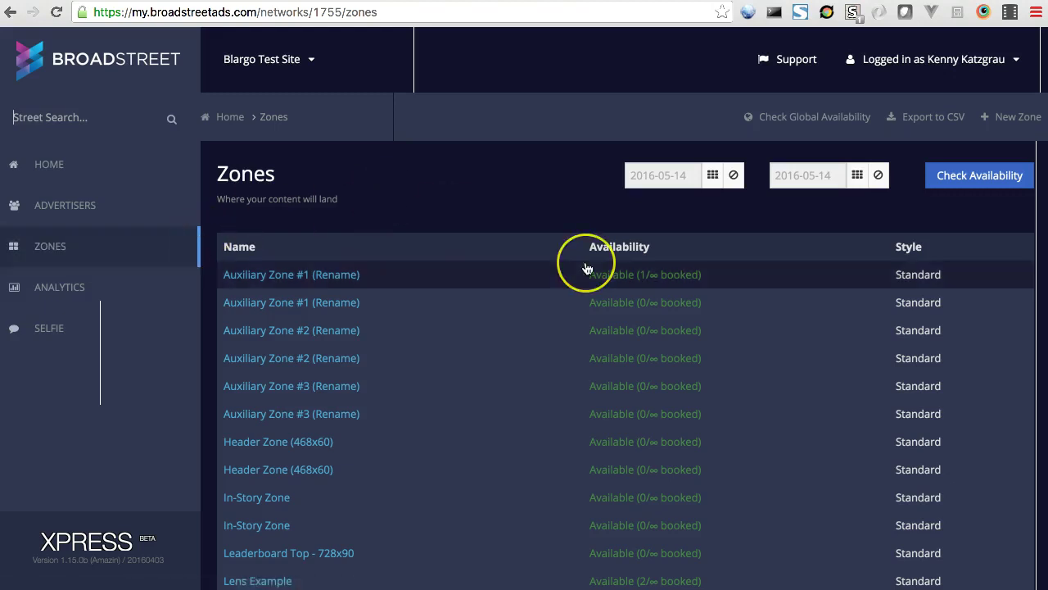
Create a new Broadstreet zone named Emcee Zone with an advertisement count of 1000.
left_click(511, 288)
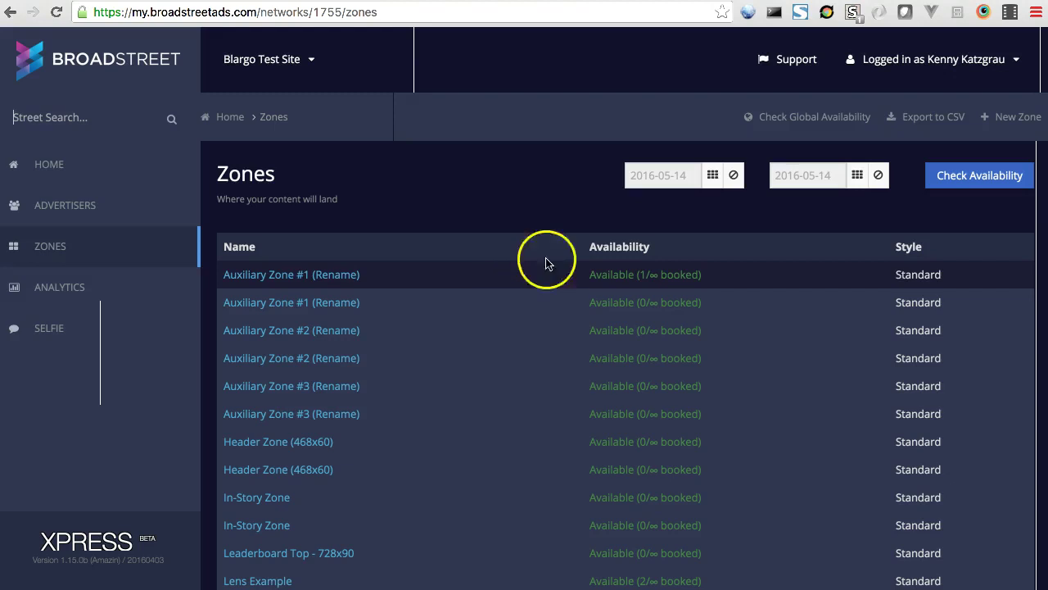
left_click(1004, 117)
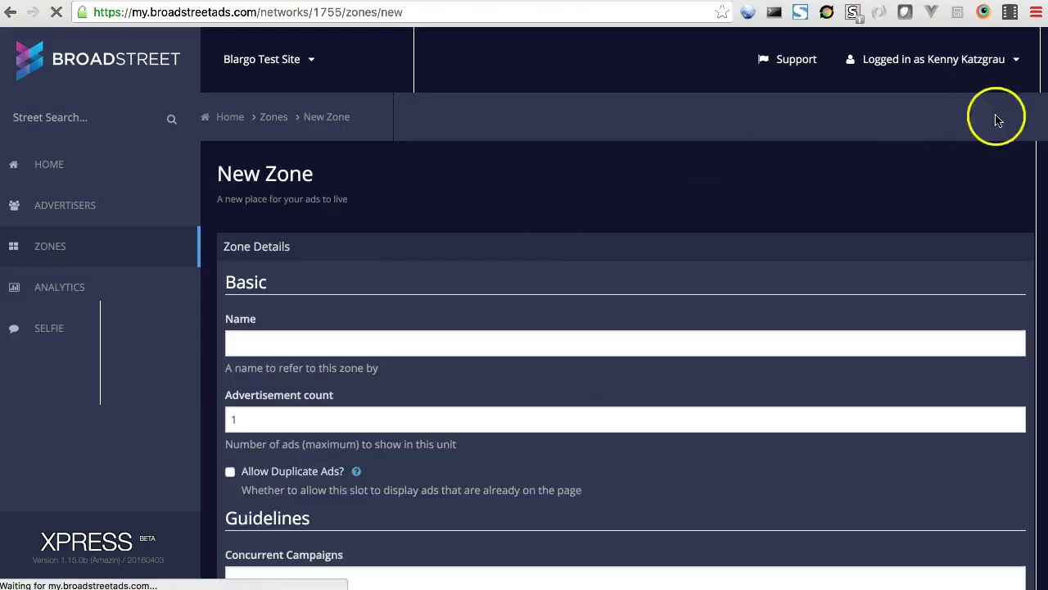
left_click(347, 344)
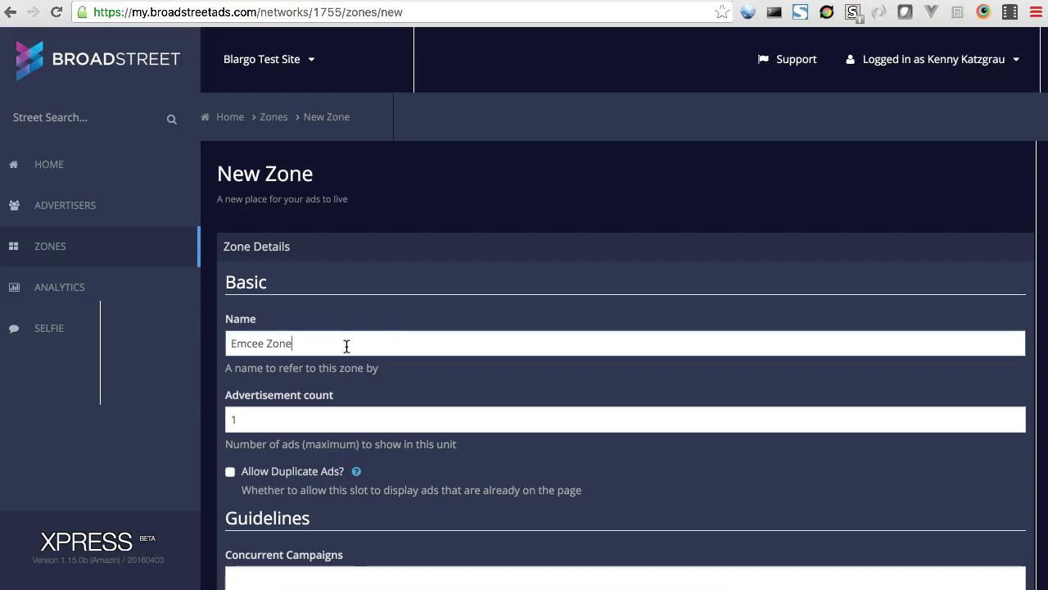
scroll(346, 344, "down", 3)
left_click(274, 300)
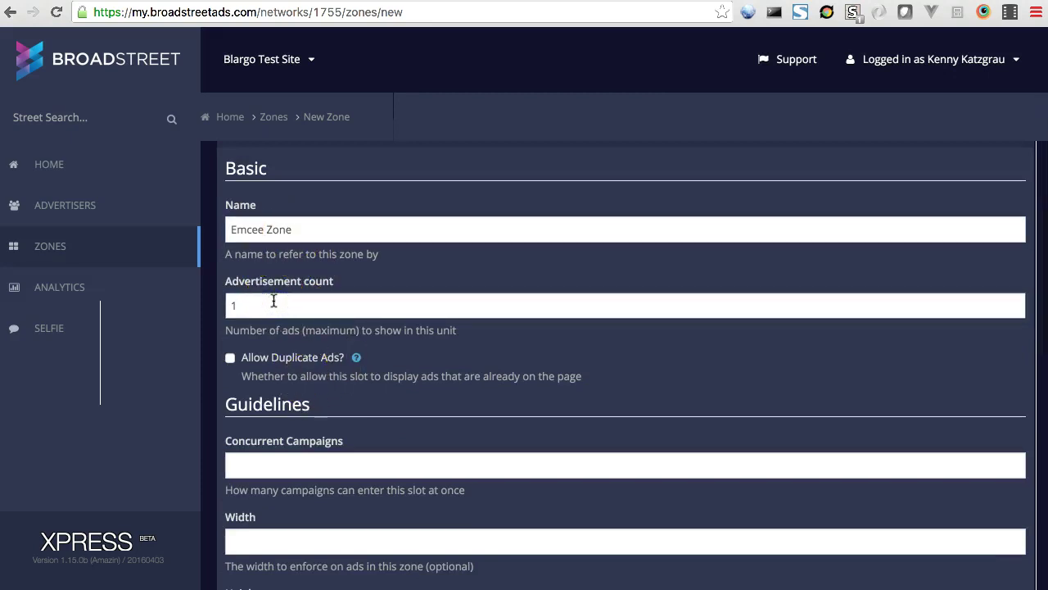
type("1000")
left_click(346, 383)
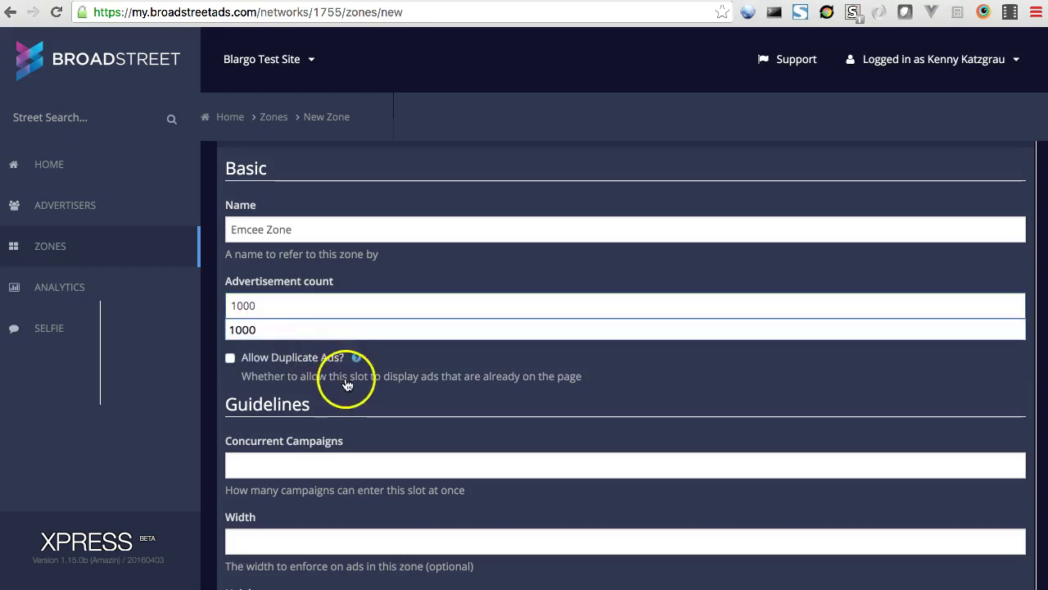
scroll(484, 363, "down", 3)
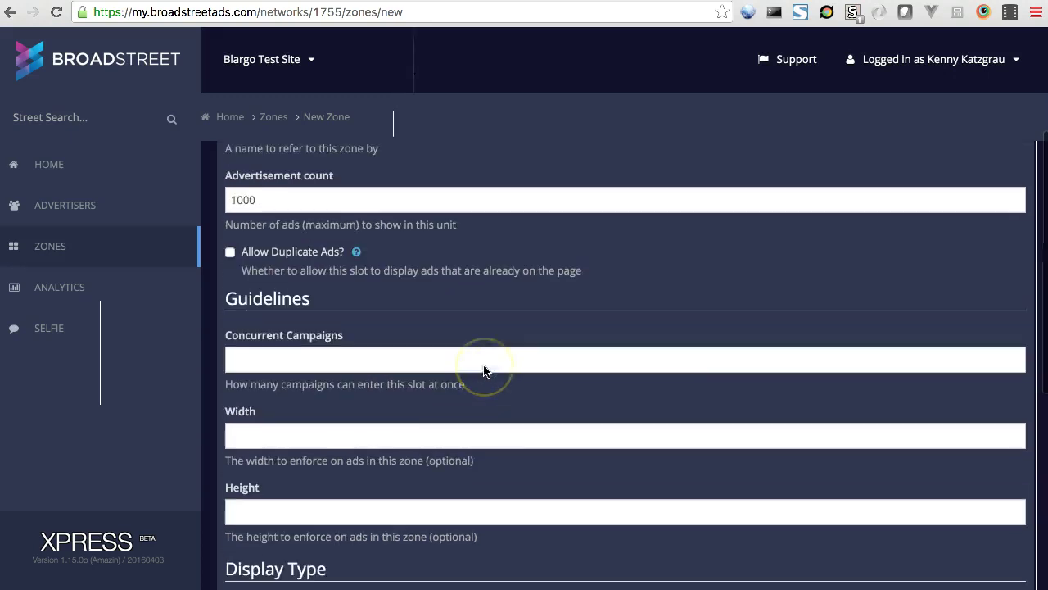
scroll(484, 368, "up", 5)
scroll(484, 370, "down", 8)
left_click(274, 544)
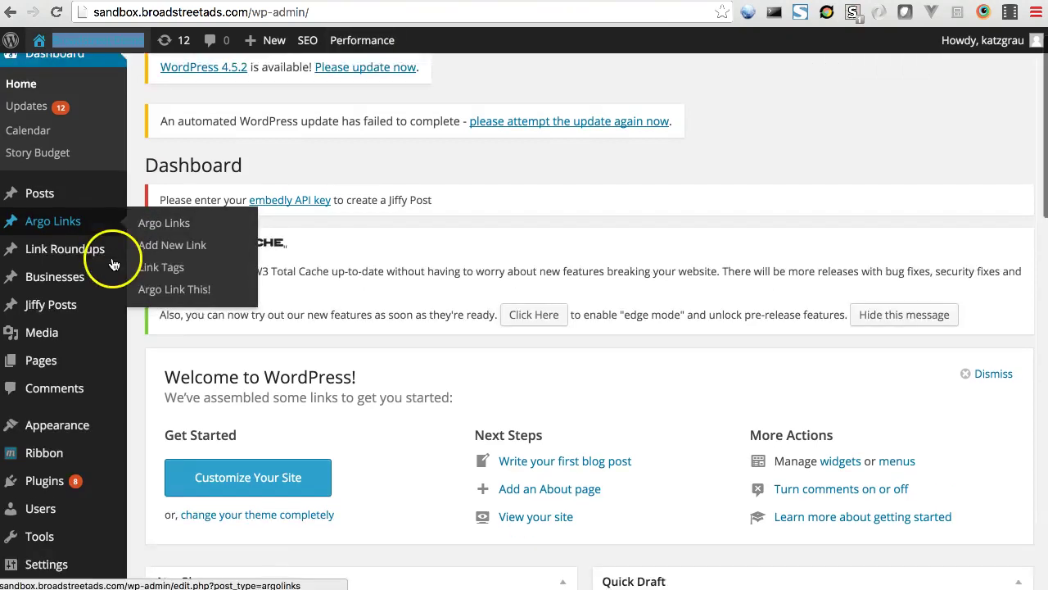
Open the widget management page of the Broadstreet Demo WordPress site and locate the available Broadstreet Ad Zone widget.
scroll(112, 258, "down", 2)
mouse_move(66, 394)
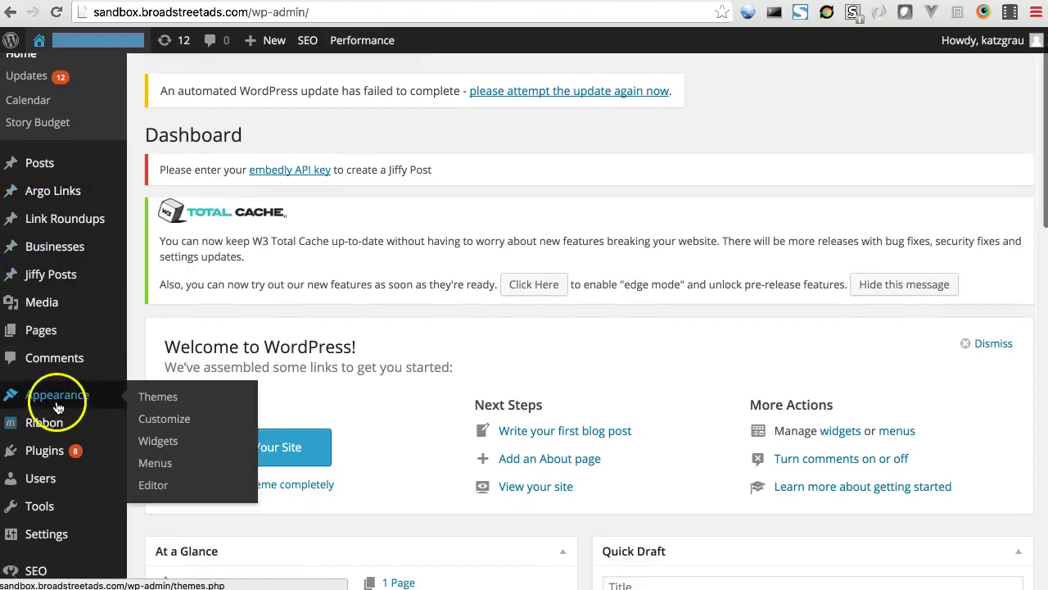
left_click(162, 444)
scroll(433, 341, "down", 4)
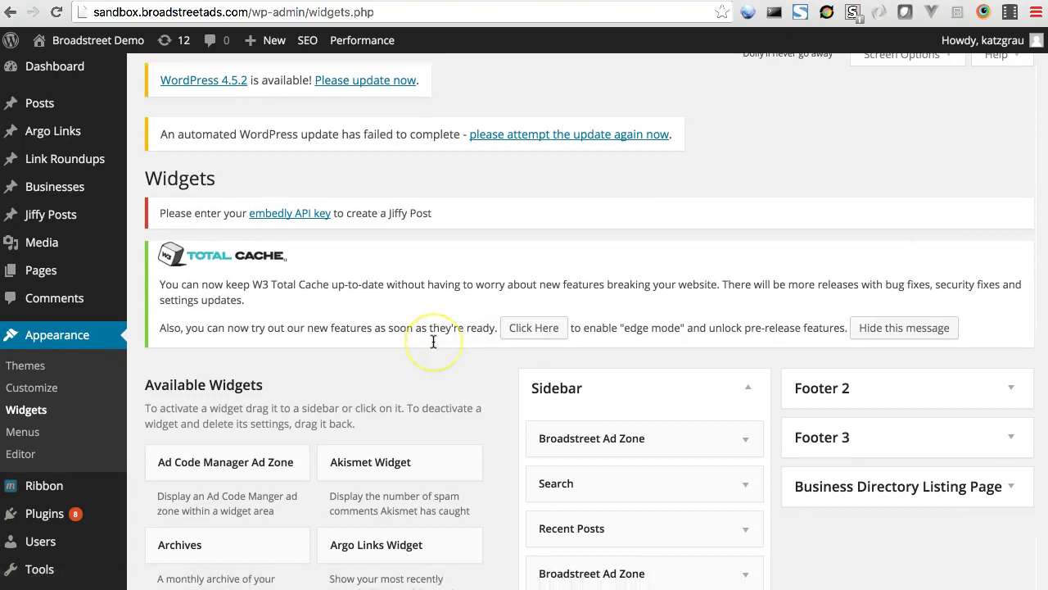
scroll(433, 341, "down", 3)
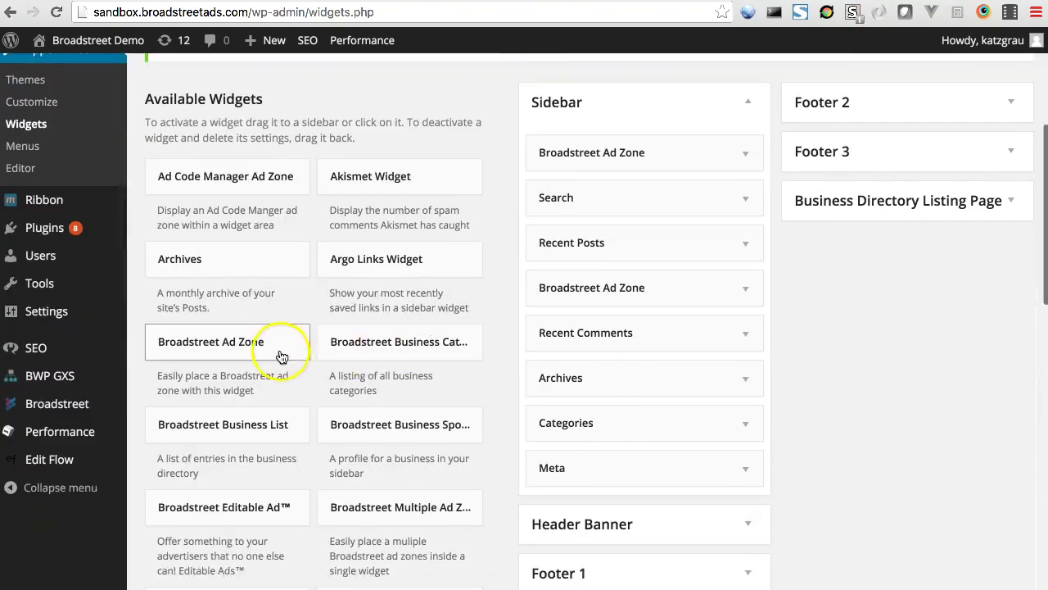
scroll(233, 341, "down", 1)
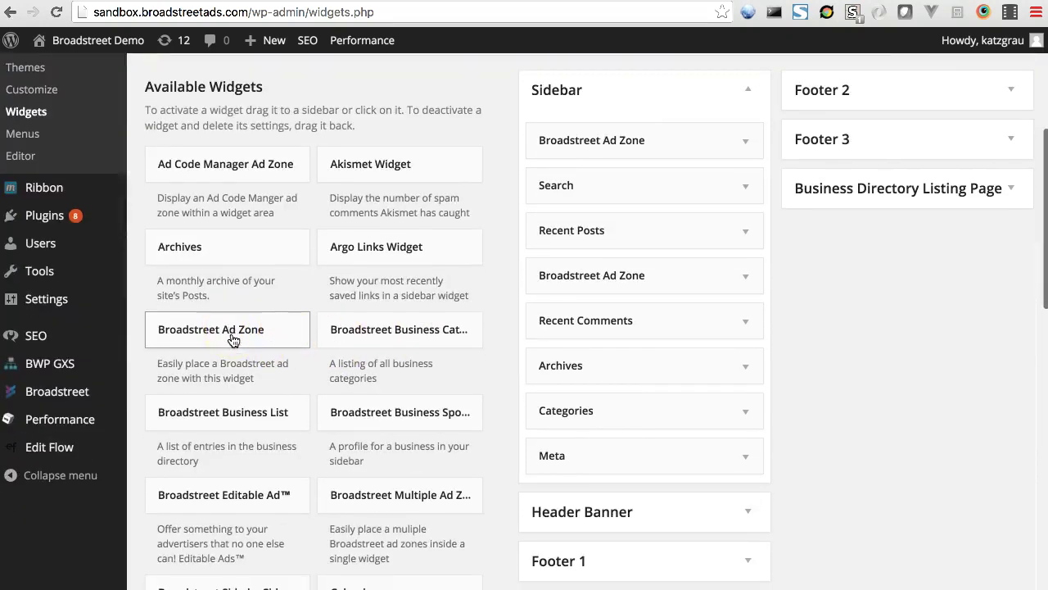
Assign the Emcee Zone to the first Broadstreet Ad Zone widget in the WordPress sidebar and save the widget.
left_click(746, 140)
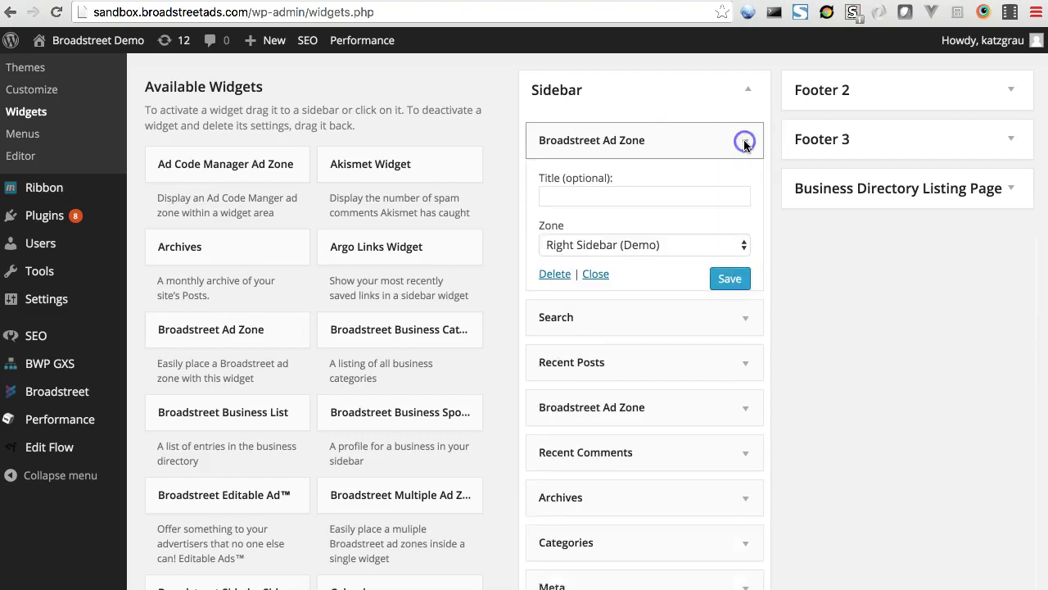
left_click(638, 245)
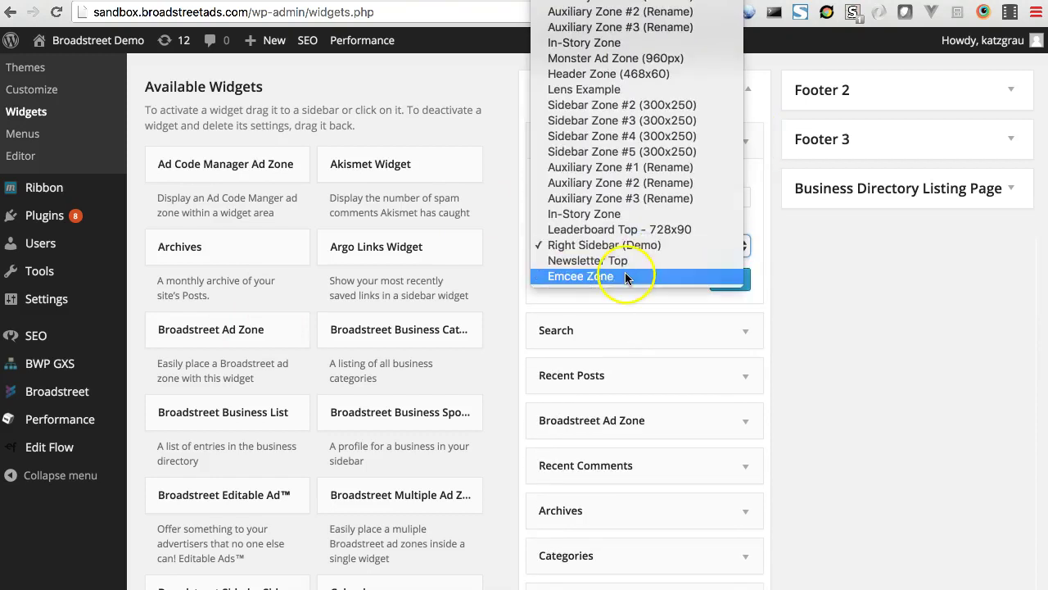
left_click(625, 274)
left_click(730, 280)
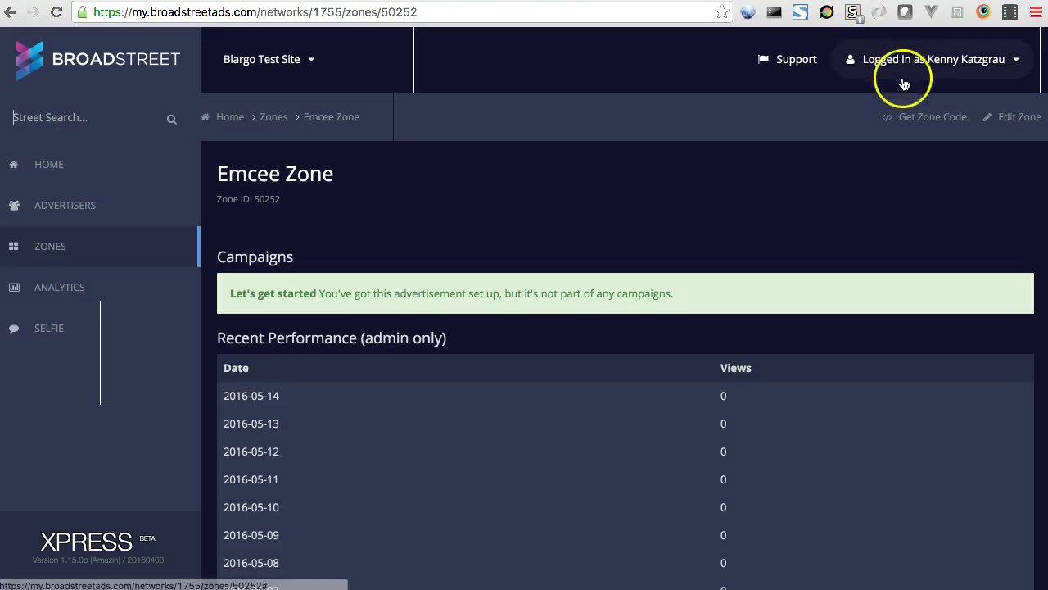
View the Emcee Zone's JavaScript ad code and select its placement script, and save the sidebar's Broadstreet Ad Zone widget again.
left_click(922, 118)
left_click_drag(577, 245, 301, 244)
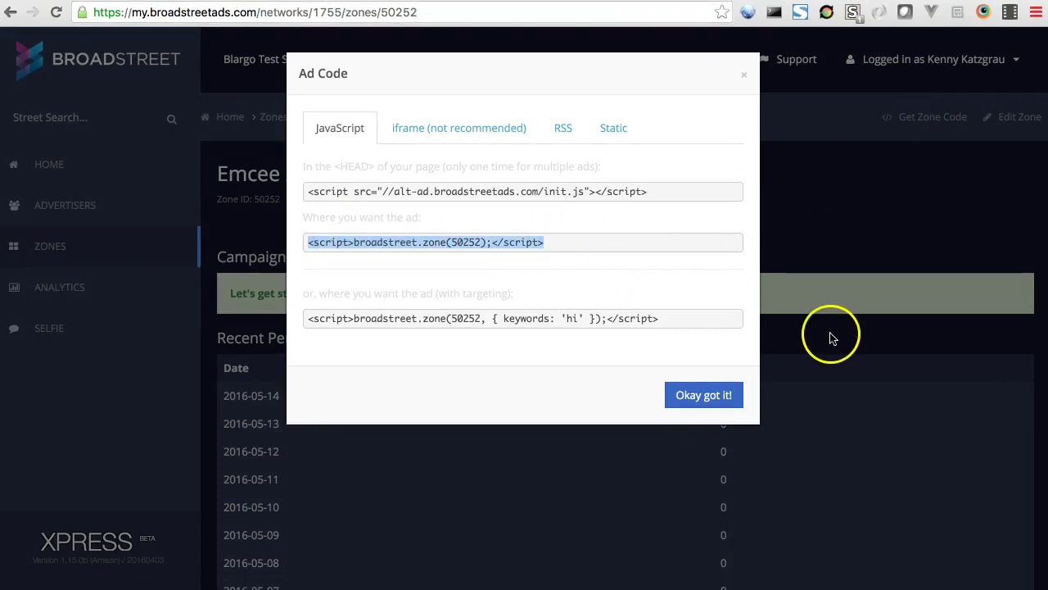
left_click(743, 79)
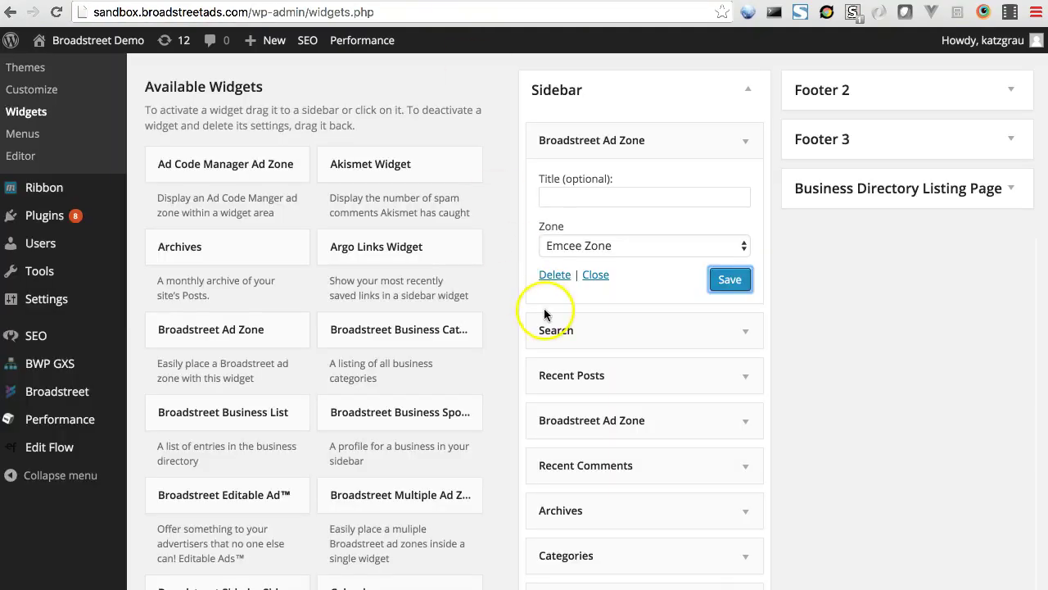
left_click(730, 281)
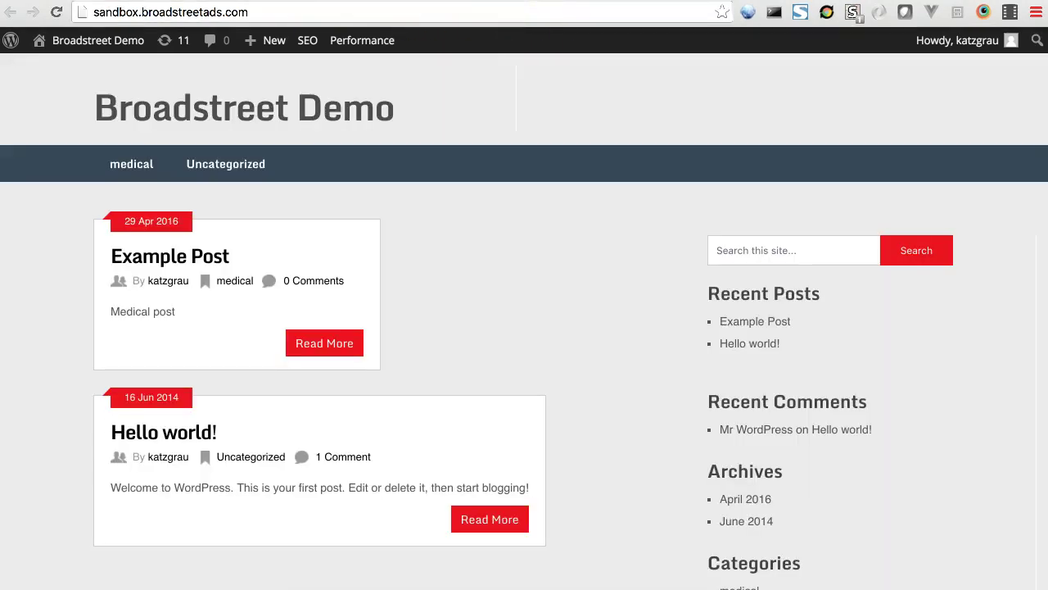
Create a new advertiser named House in the Blargo Test Site network.
left_click(270, 1)
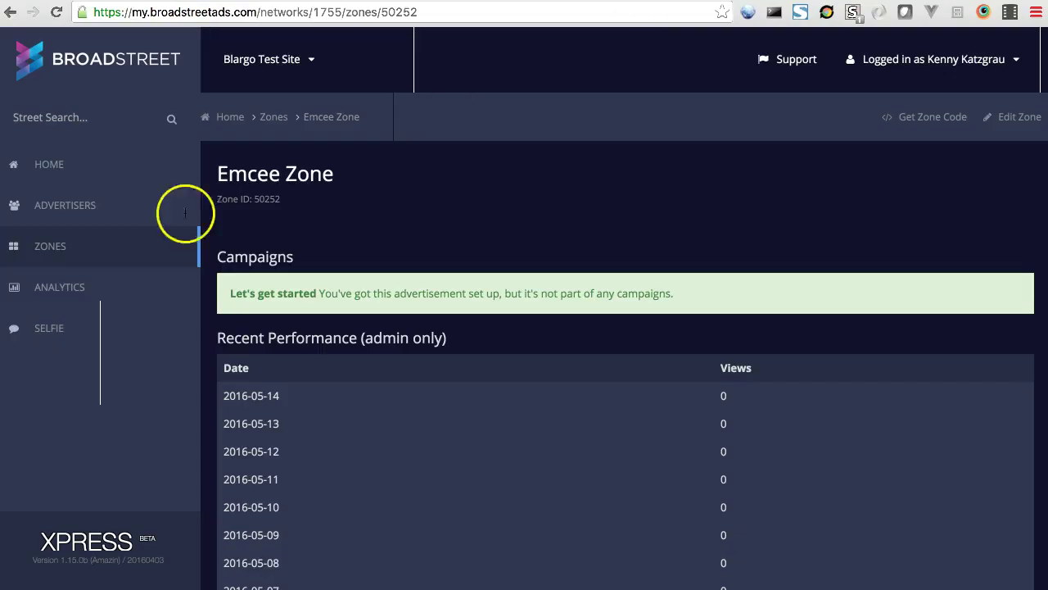
left_click(75, 212)
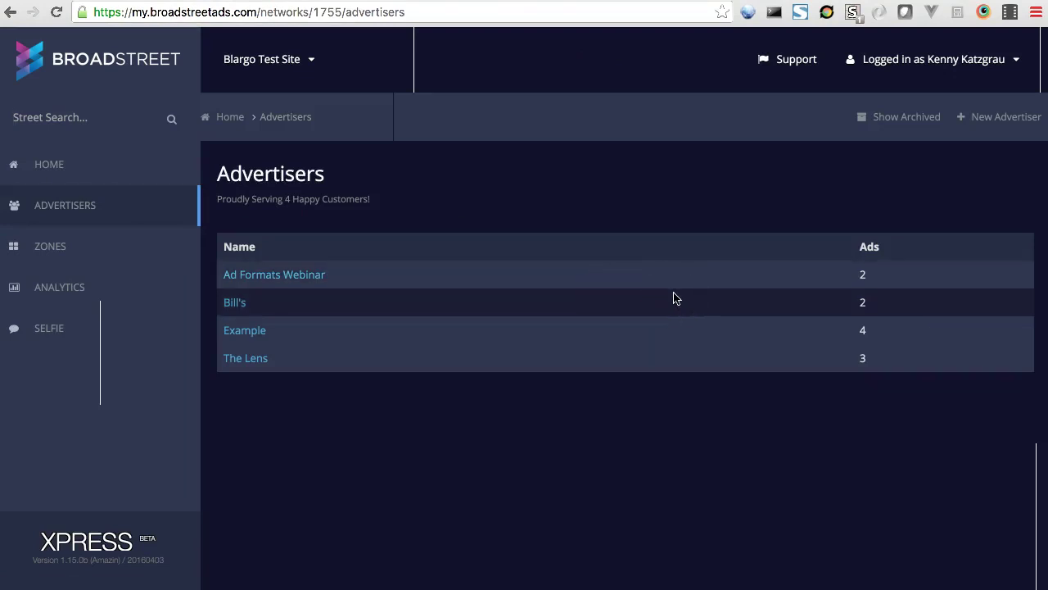
left_click(1004, 117)
left_click(345, 309)
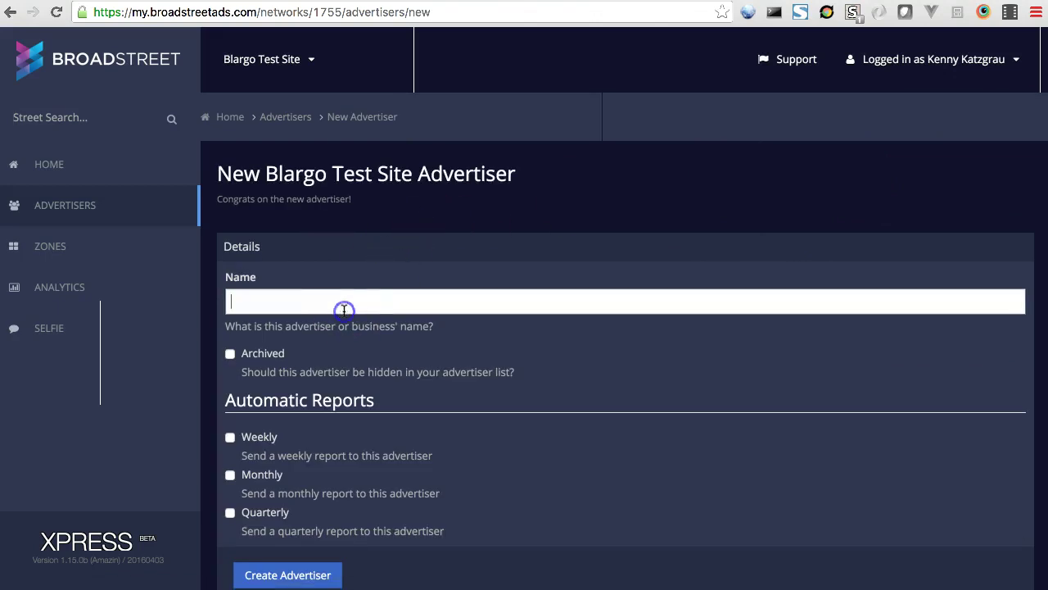
type("H")
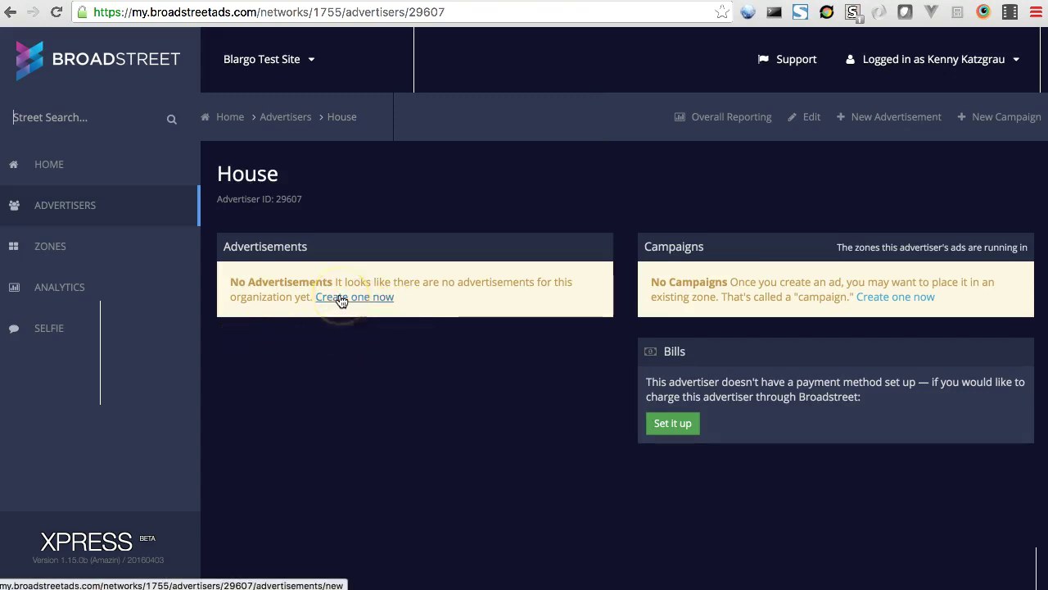
Start a new advertisement for House using the XPRESS EMCEE / Beat Mixer format from the XPRESS Beat Mixers category.
left_click(341, 298)
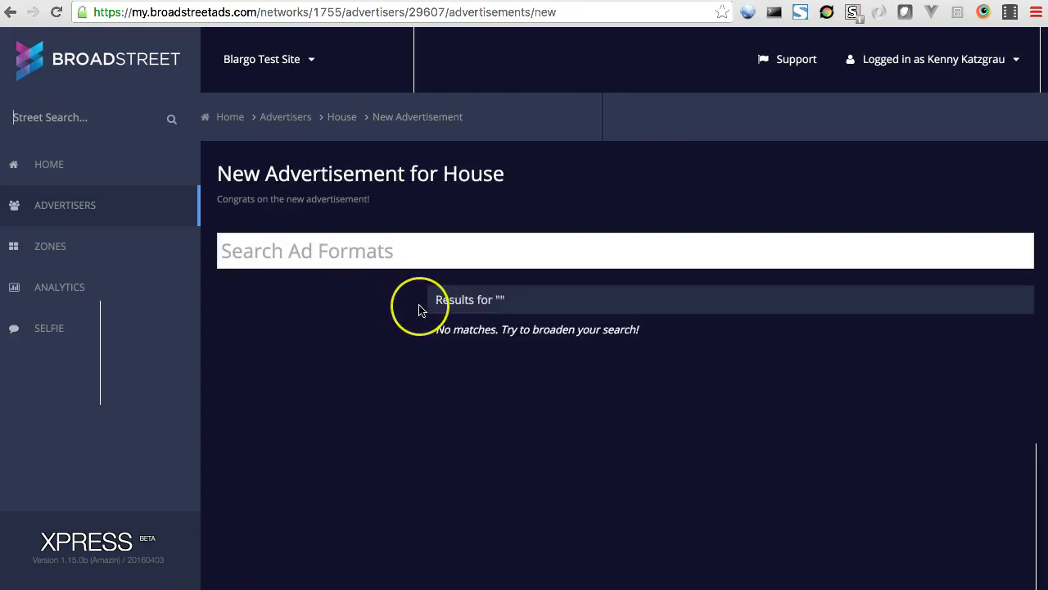
scroll(416, 284, "down", 1)
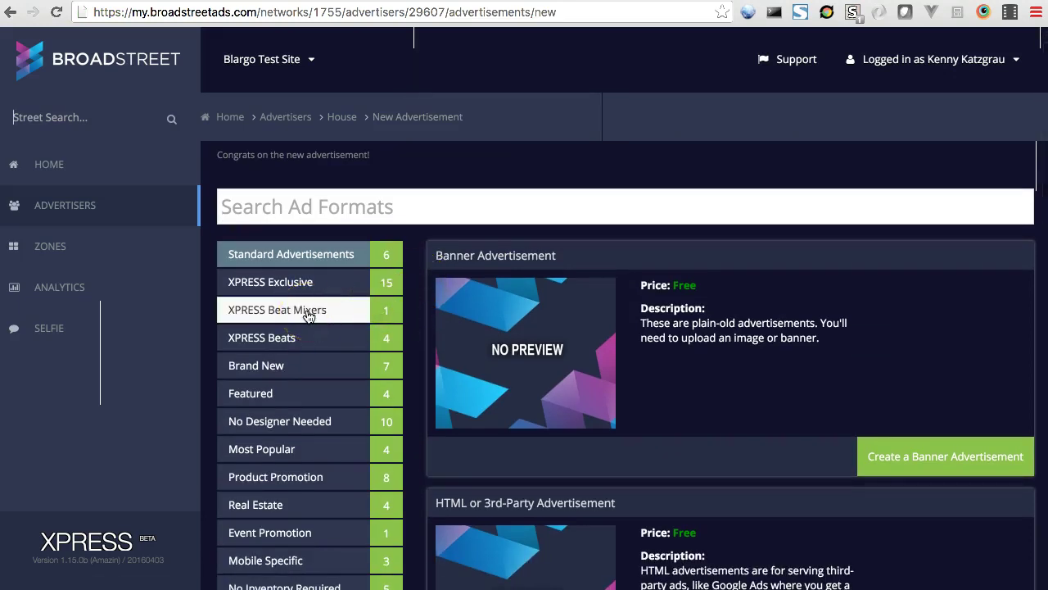
left_click(250, 309)
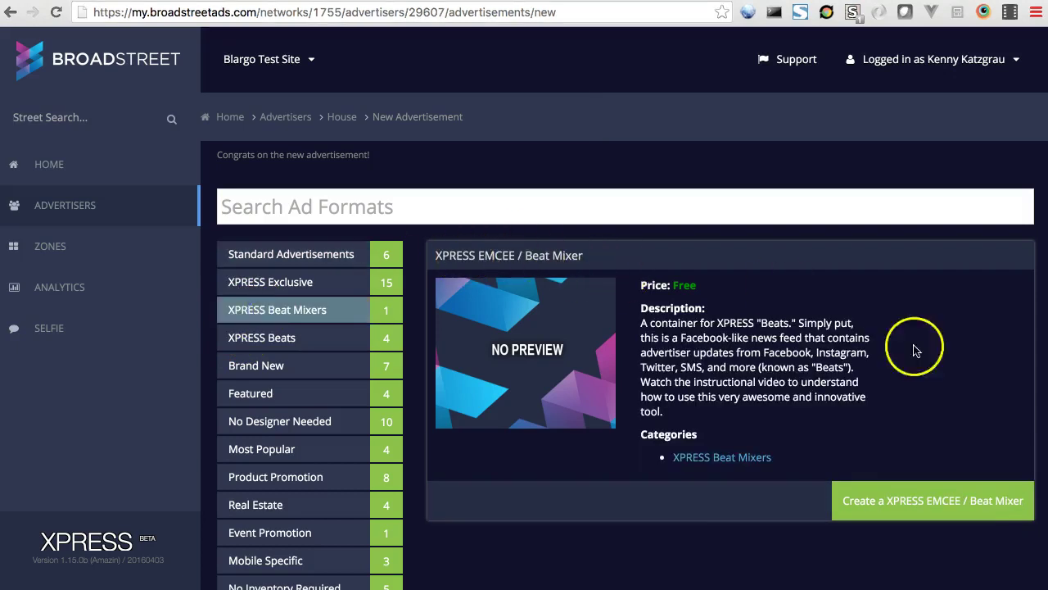
left_click(914, 502)
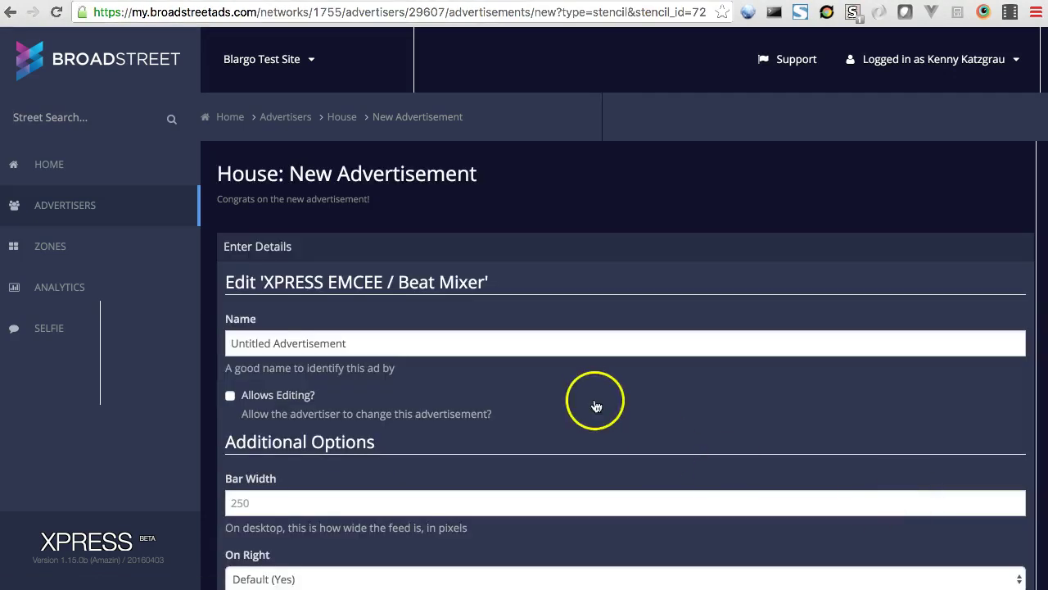
Name the new XPRESS EMCEE advertisement Community News Feed.
scroll(591, 395, "down", 2)
scroll(561, 384, "up", 2)
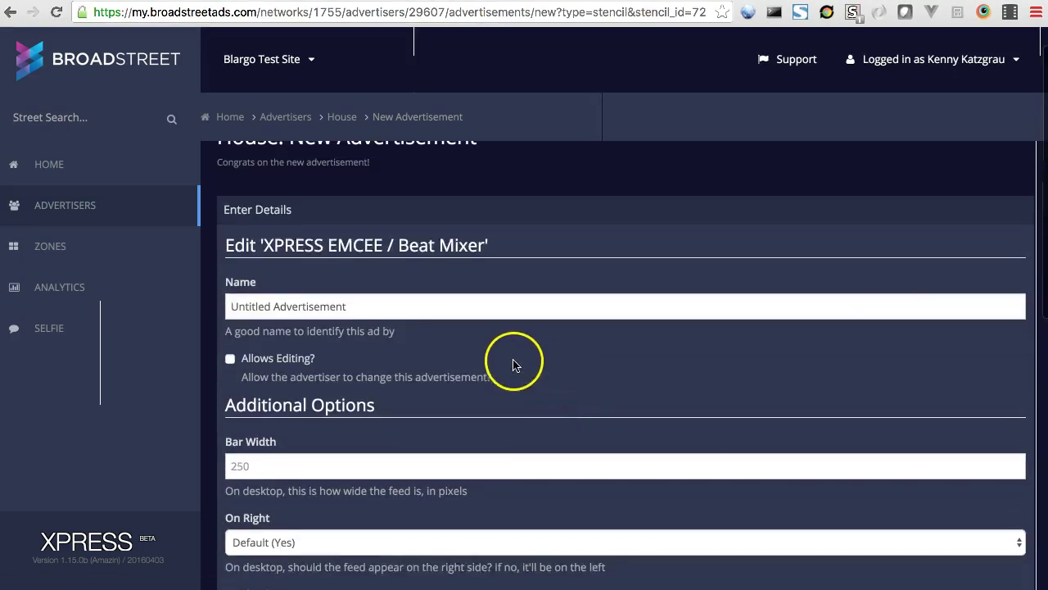
triple_click(409, 304)
key("BackSpace")
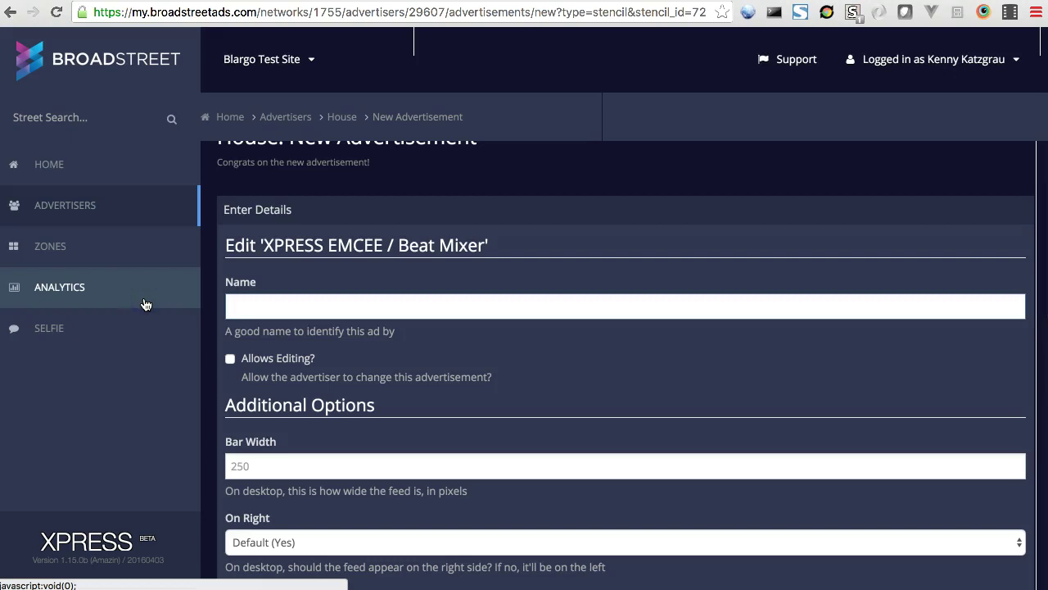
type("Community News Feed")
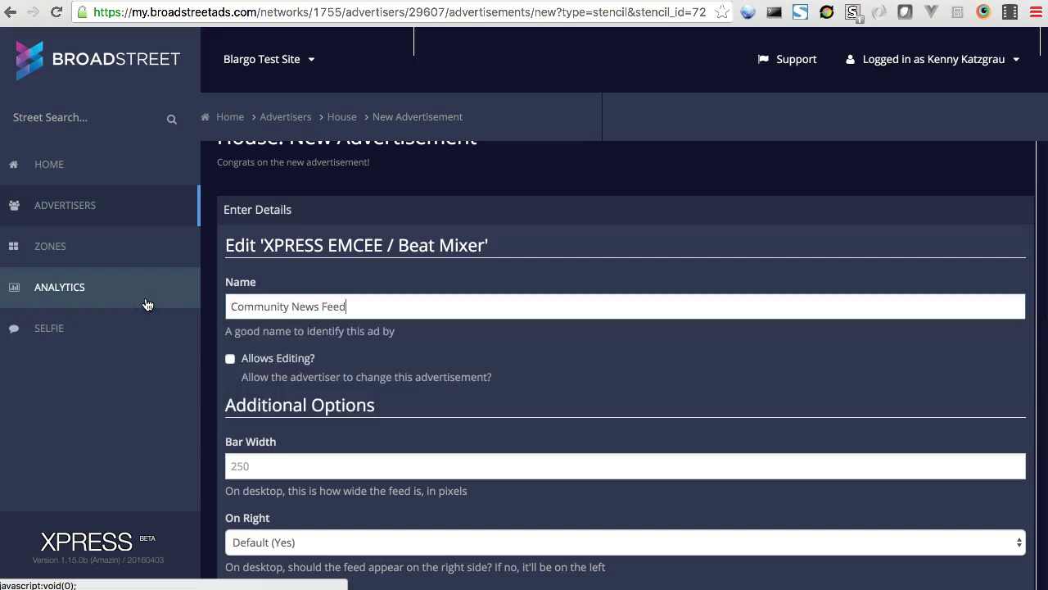
scroll(246, 382, "down", 2)
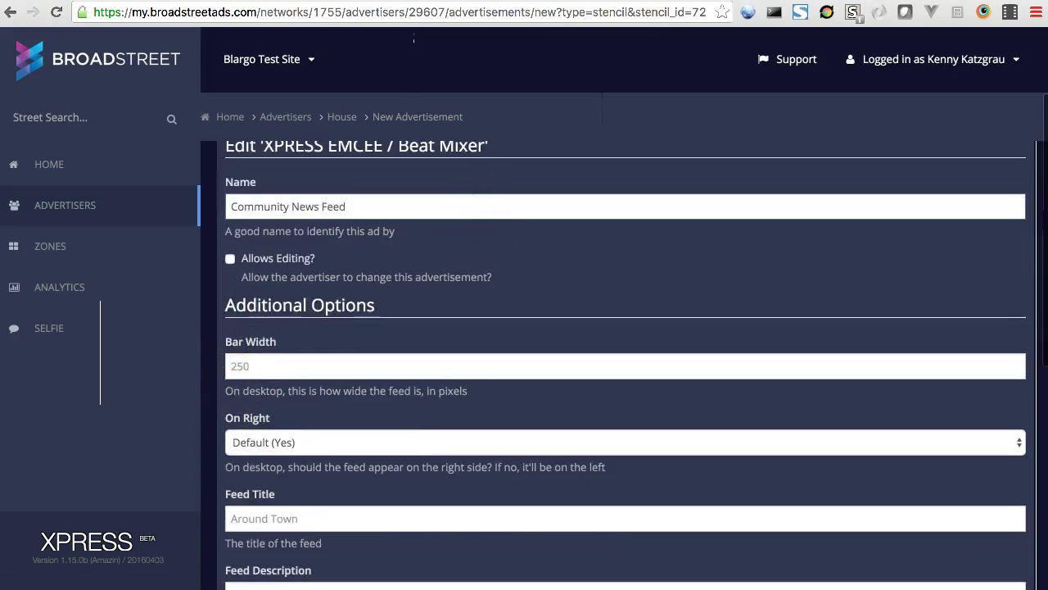
Switch to the XPRESS Emcee demo page, turn off its mobile device preview and close the developer tools.
key("ctrl+Tab")
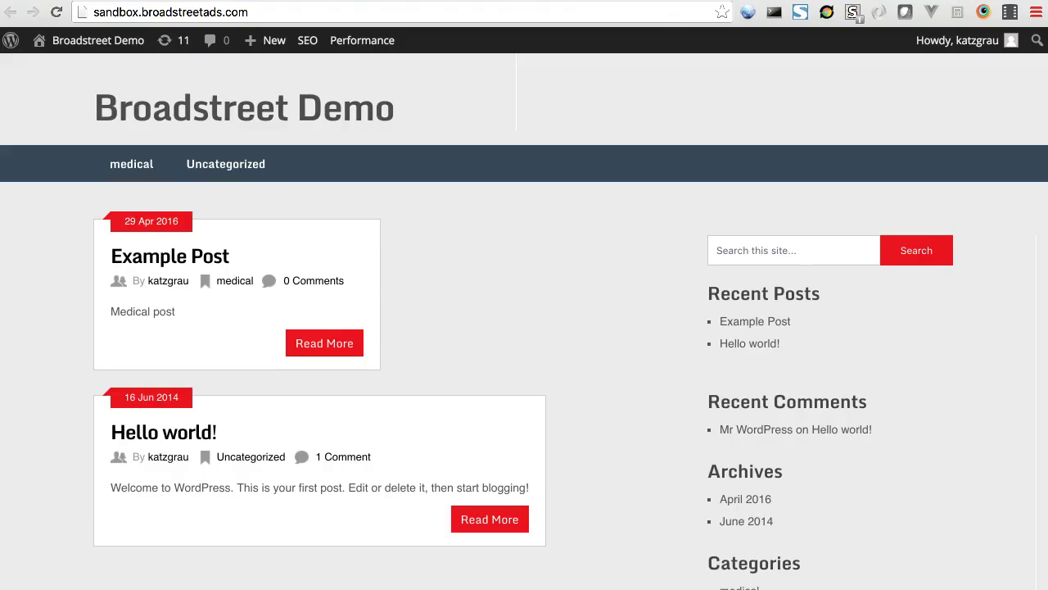
key("ctrl+Tab")
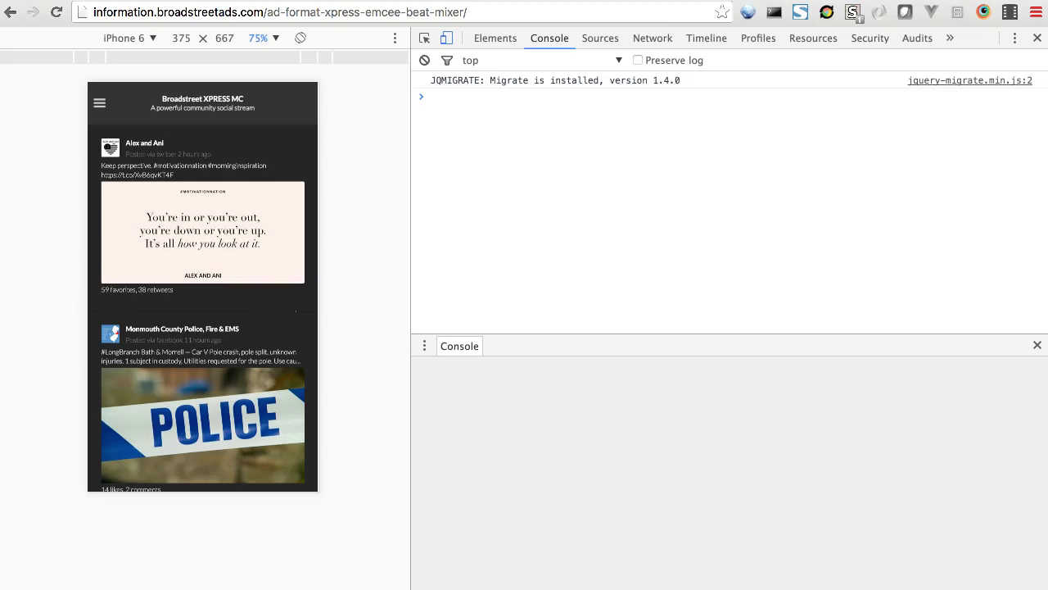
left_click(446, 39)
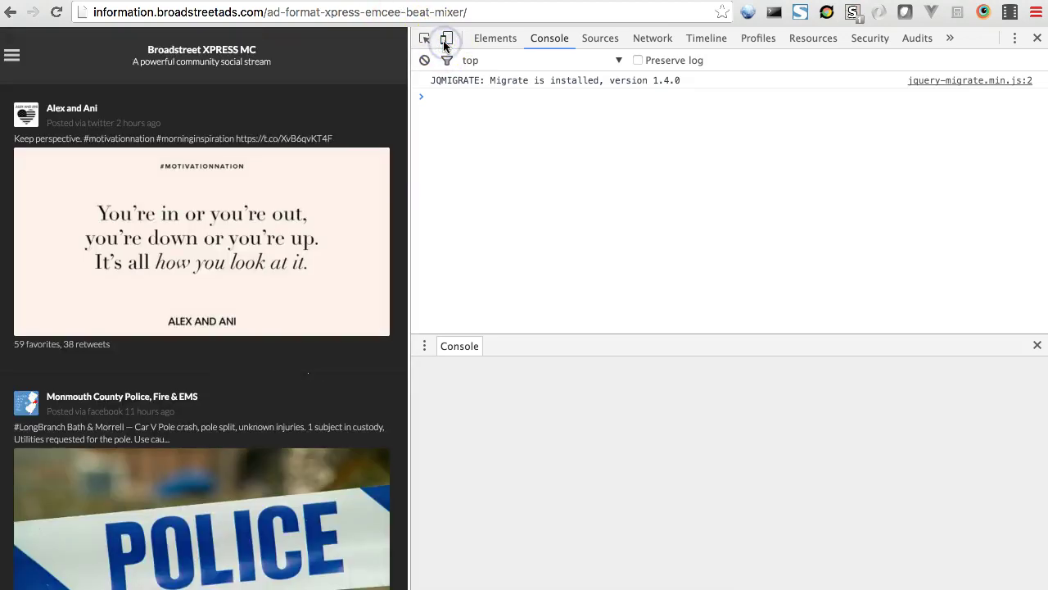
left_click(447, 39)
left_click(448, 39)
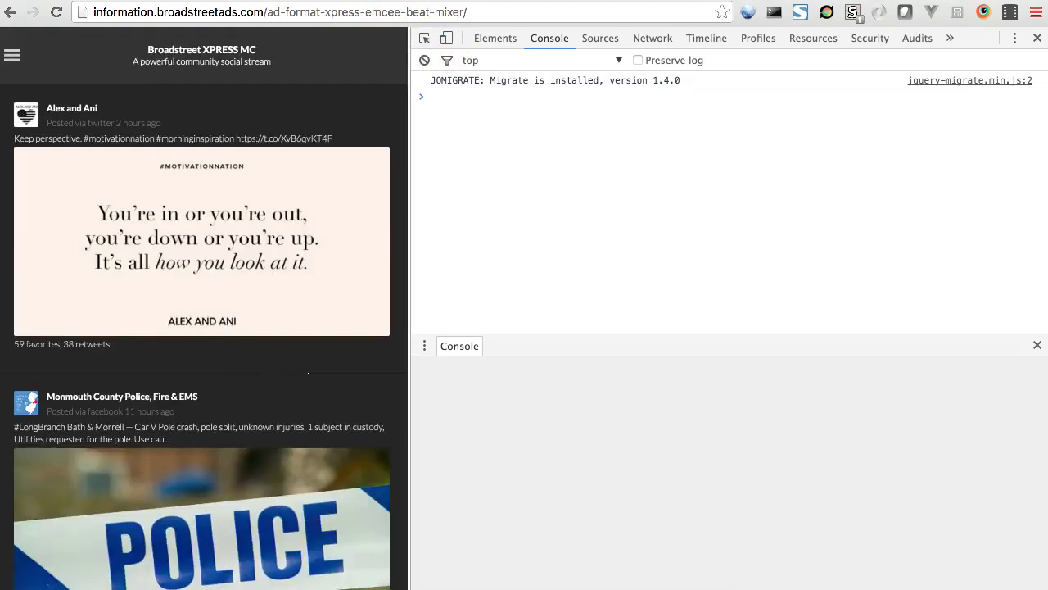
left_click(1036, 38)
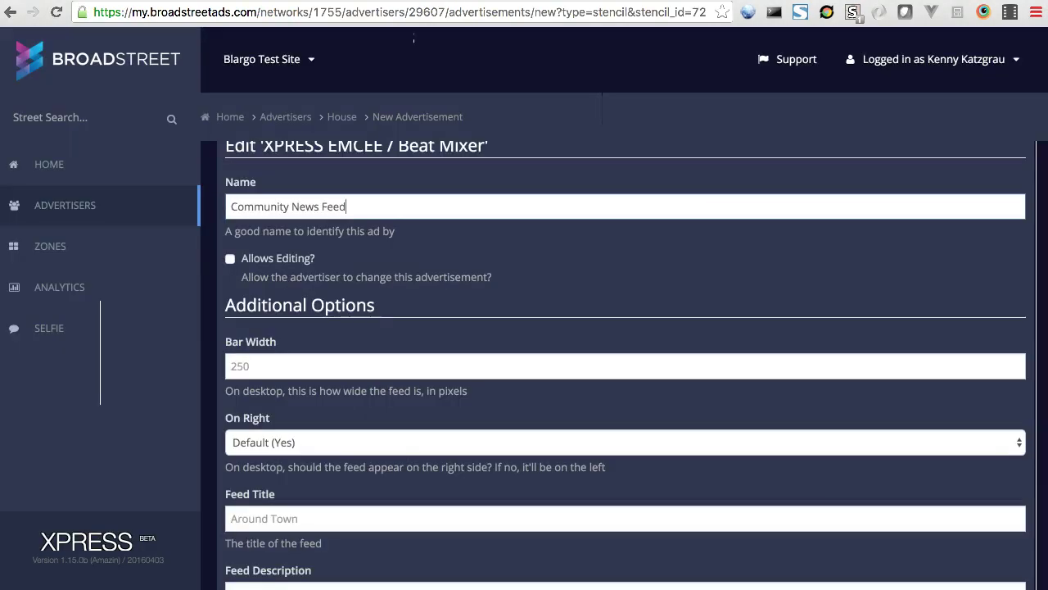
Examine the new advertisement's additional options, from bar width and feed title to character limit, continuation text and scroll delay.
scroll(337, 340, "down", 3)
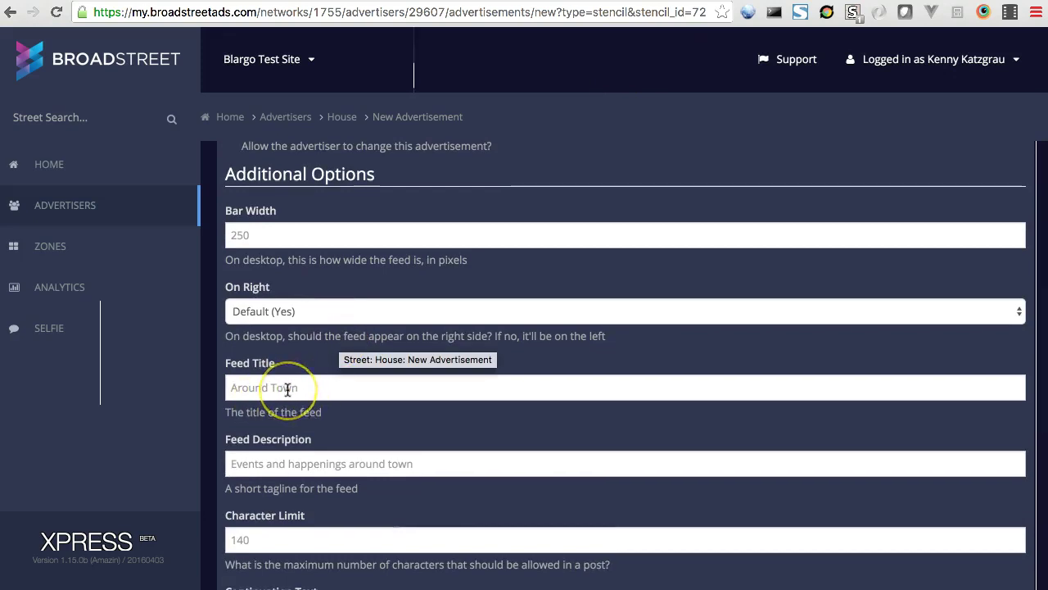
scroll(287, 390, "down", 2)
scroll(283, 301, "down", 1)
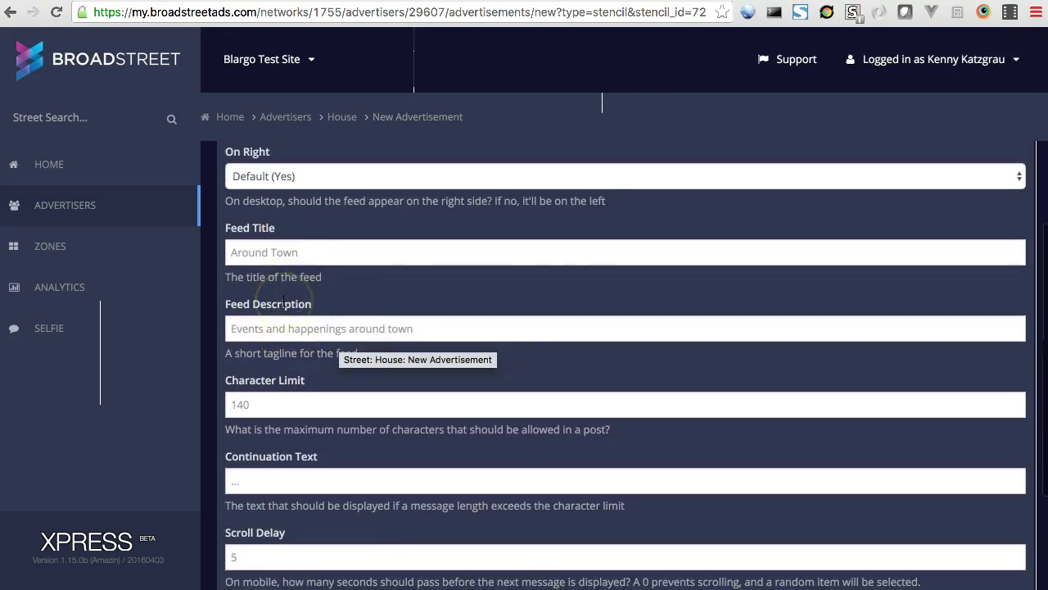
scroll(284, 334, "down", 1)
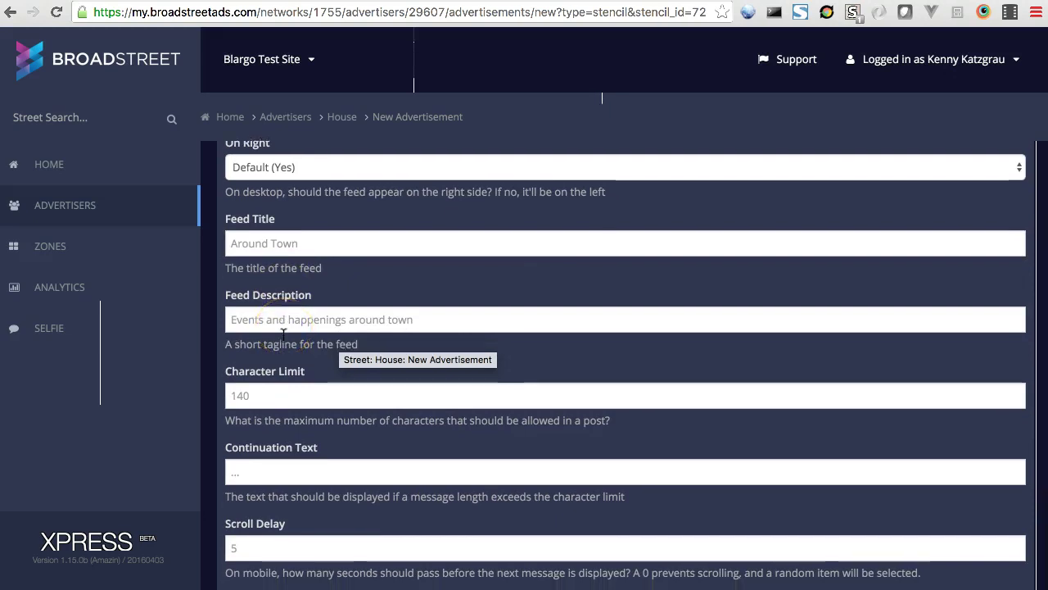
scroll(284, 334, "down", 3)
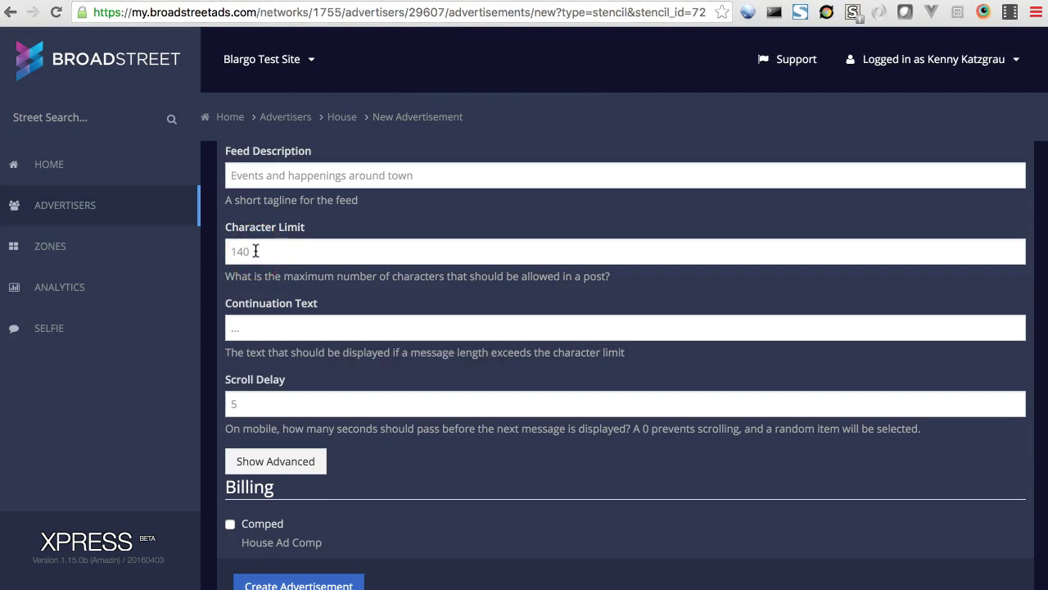
scroll(256, 250, "down", 1)
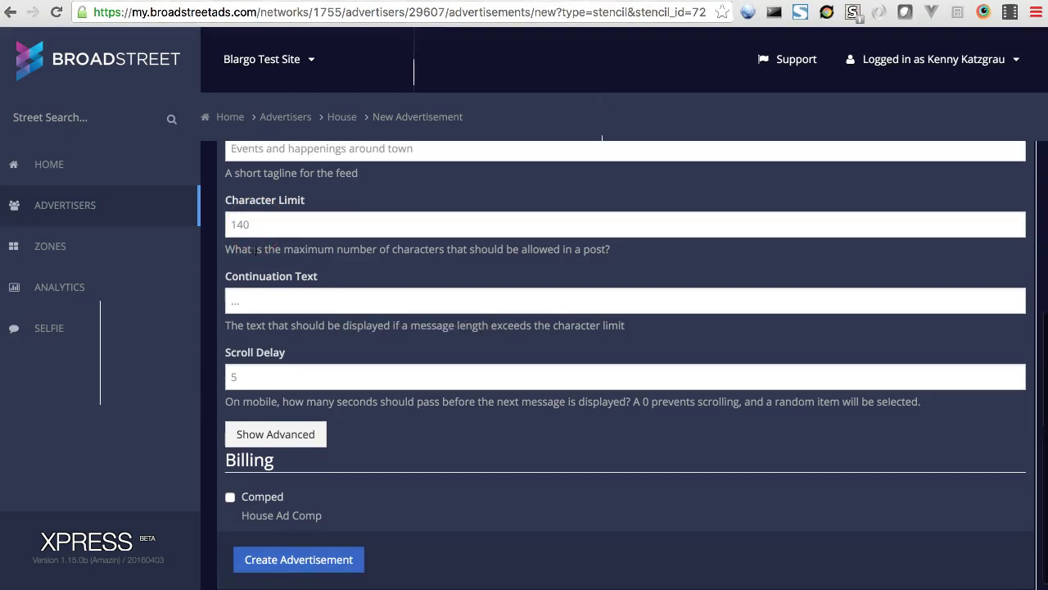
left_click(253, 291)
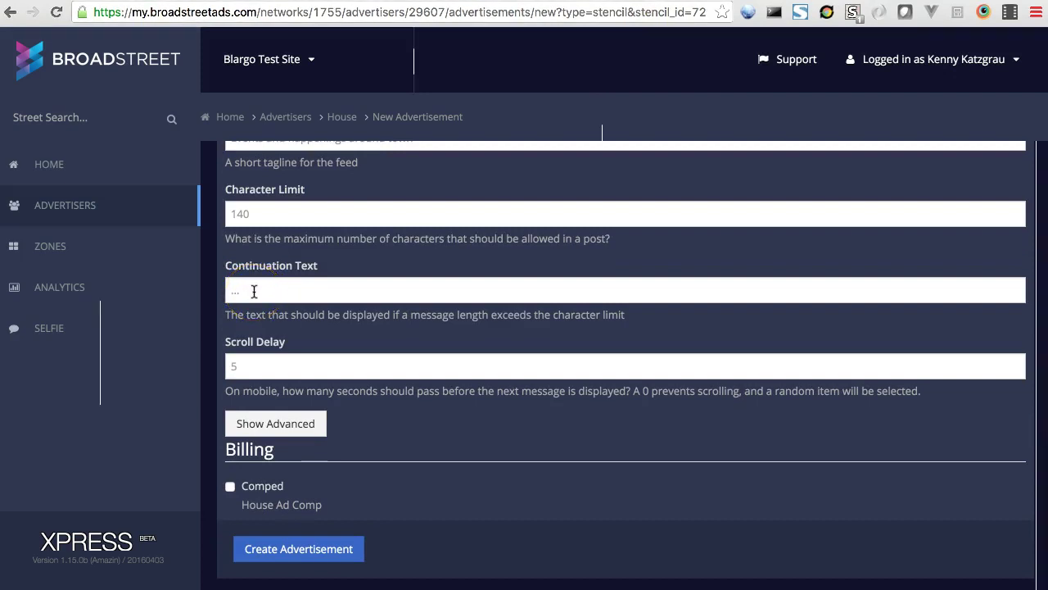
scroll(254, 291, "down", 1)
left_click(248, 360)
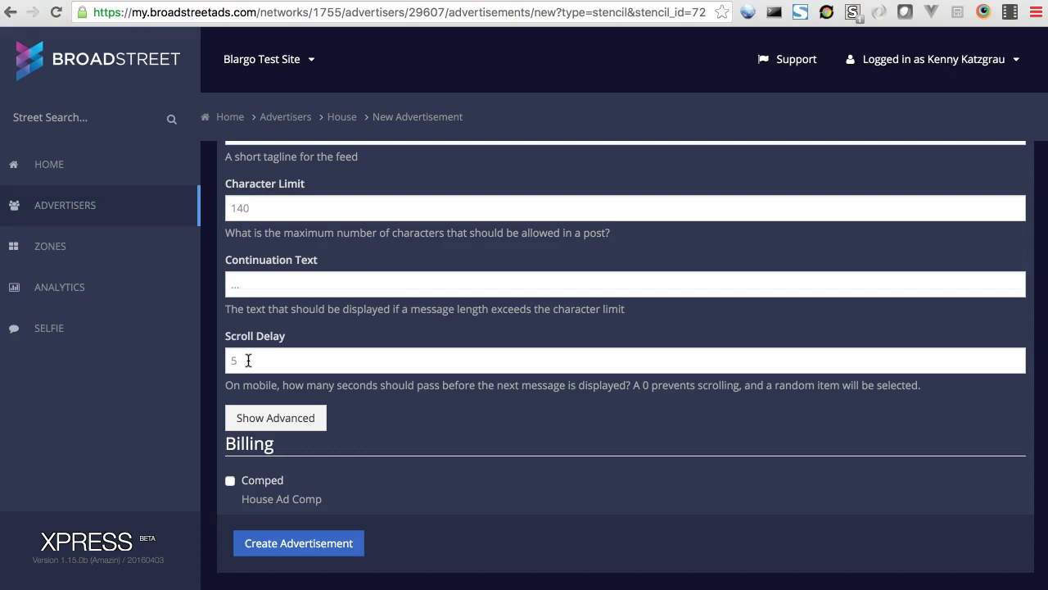
left_click(249, 360)
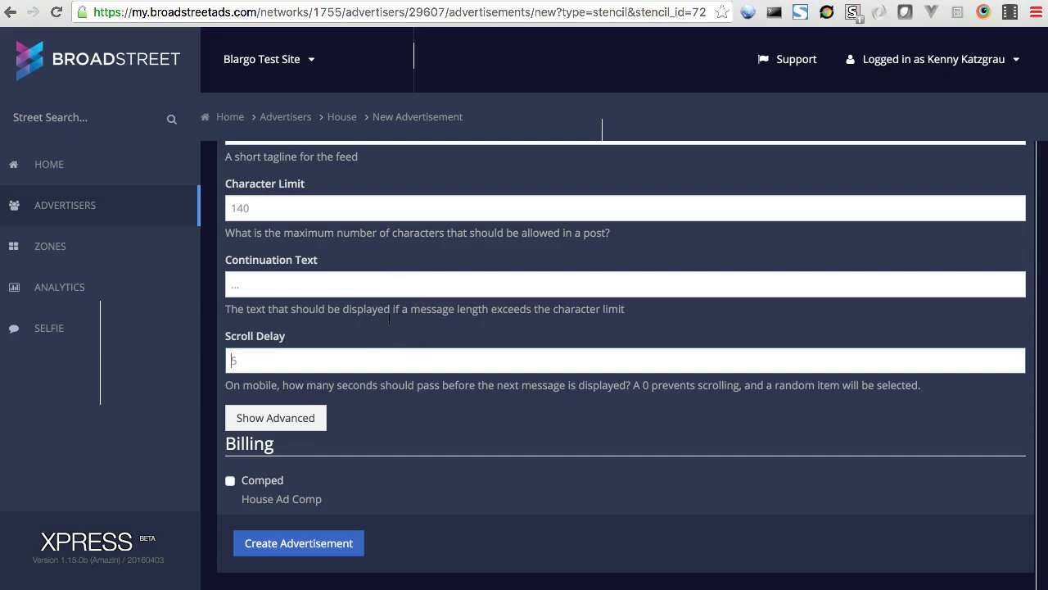
Mark the Community News Feed advertisement as comped, keep its default options and create it.
left_click(230, 480)
scroll(412, 480, "up", 3)
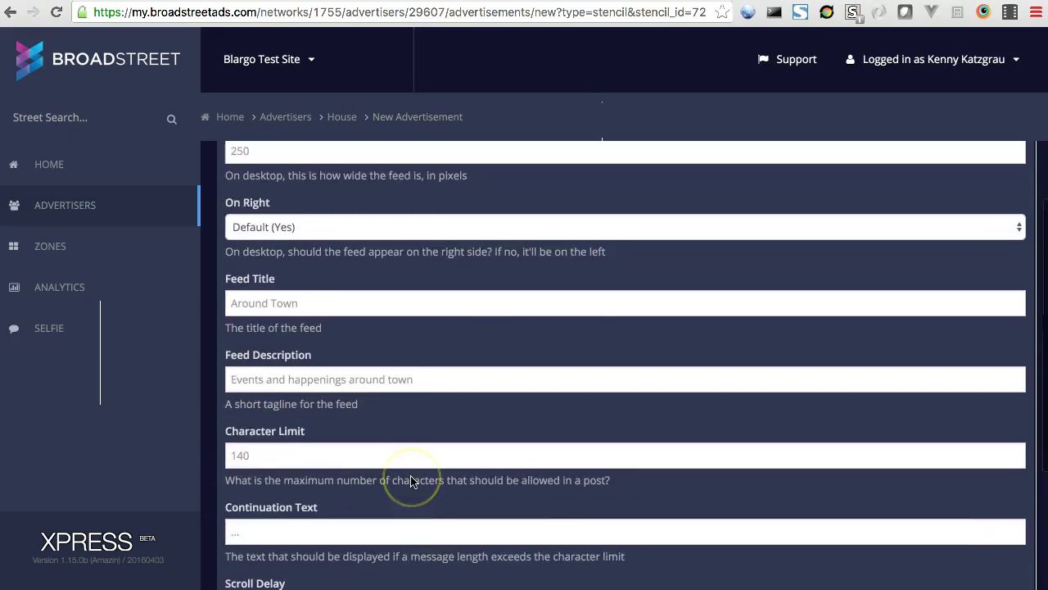
scroll(412, 482, "up", 1)
scroll(412, 480, "down", 4)
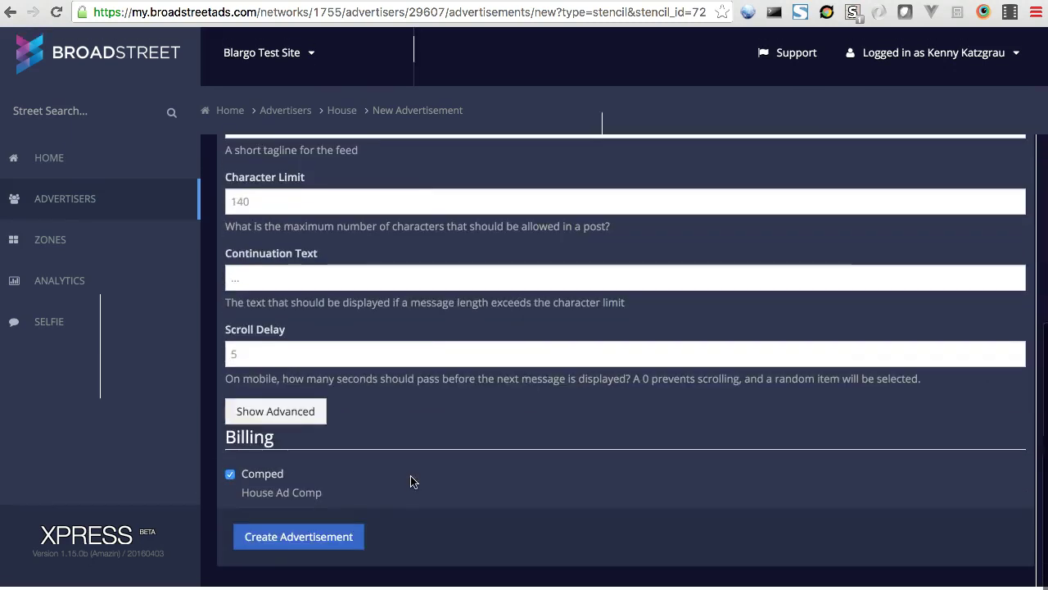
left_click(274, 543)
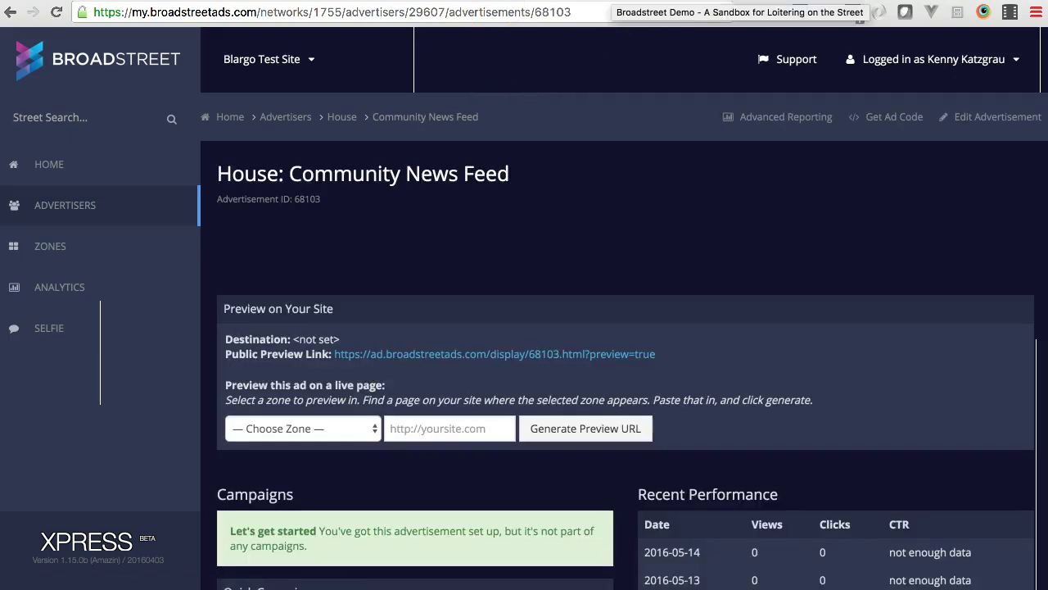
Switch to the Broadstreet Demo site and reload its home page to check for the new advertisement.
left_click(608, 0)
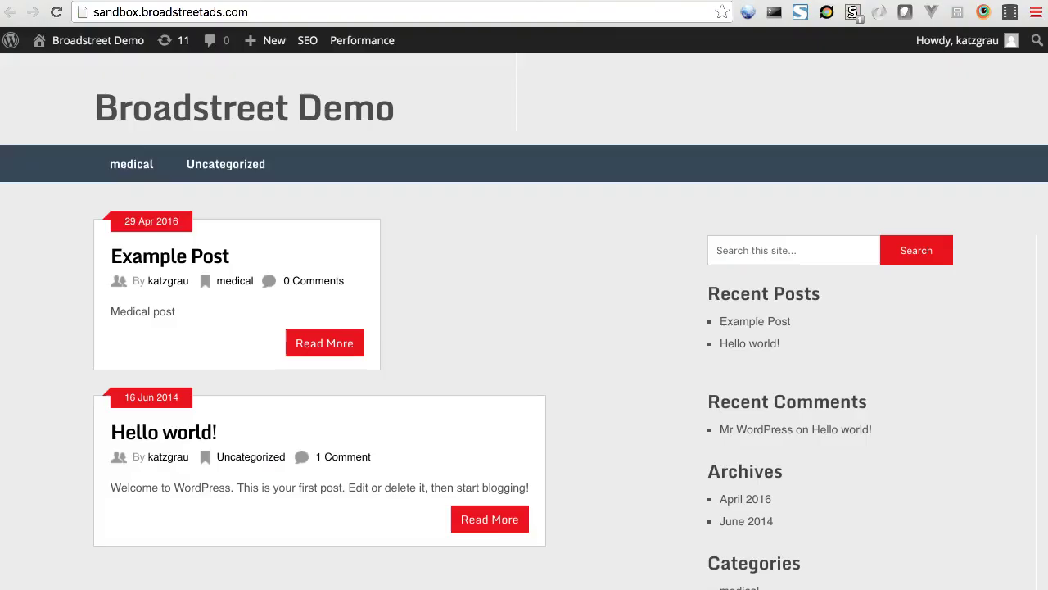
left_click(586, 10)
key("Return")
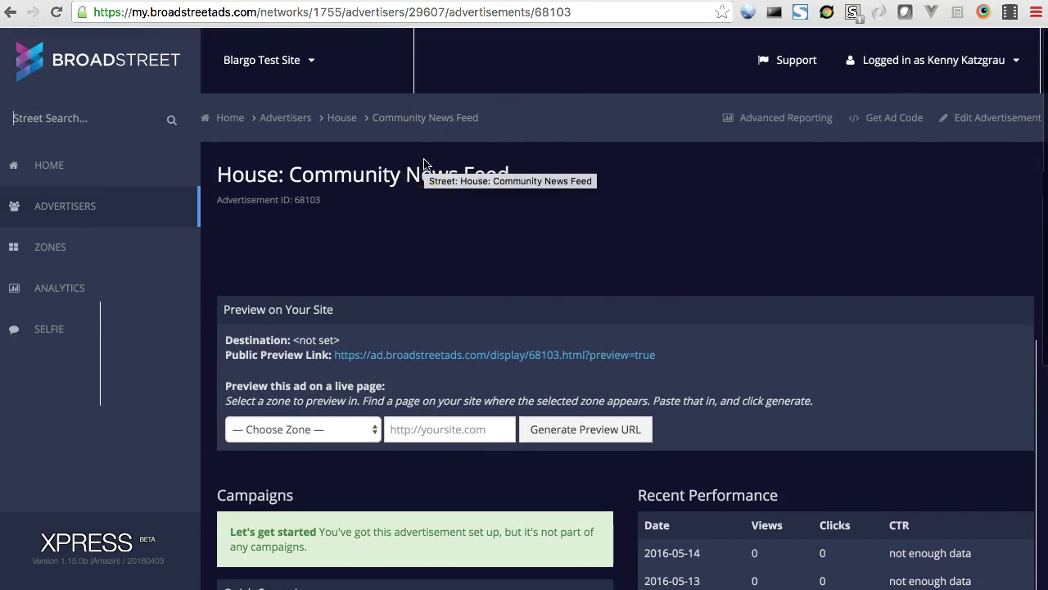
Create the House: 05 / 2016 campaign for the Community News Feed advertisement in the Emcee Zone, leaving its dates open.
scroll(398, 430, "down", 5)
scroll(398, 430, "down", 5)
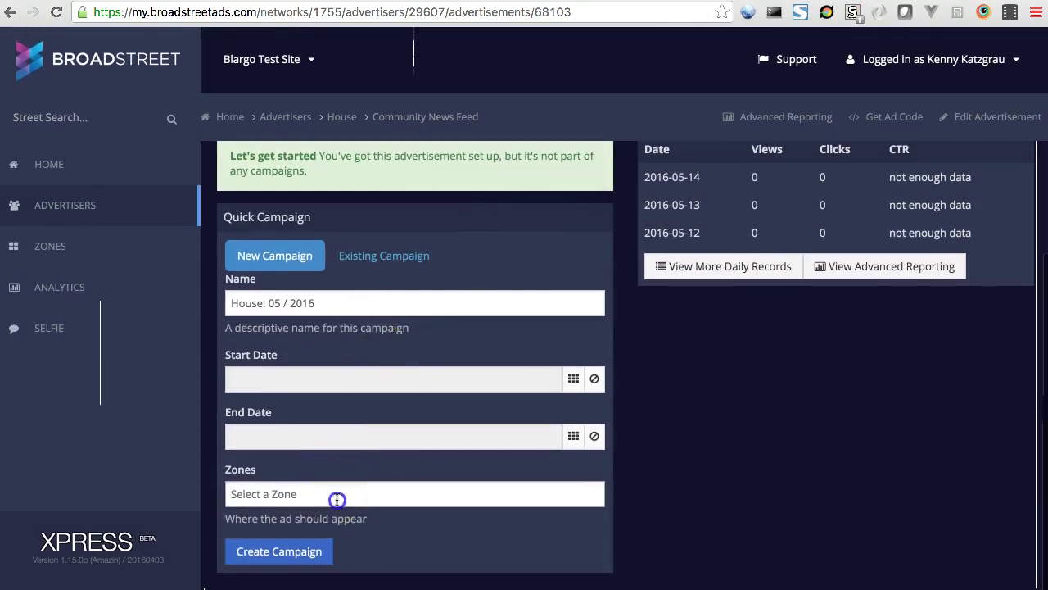
left_click(335, 496)
type("emce")
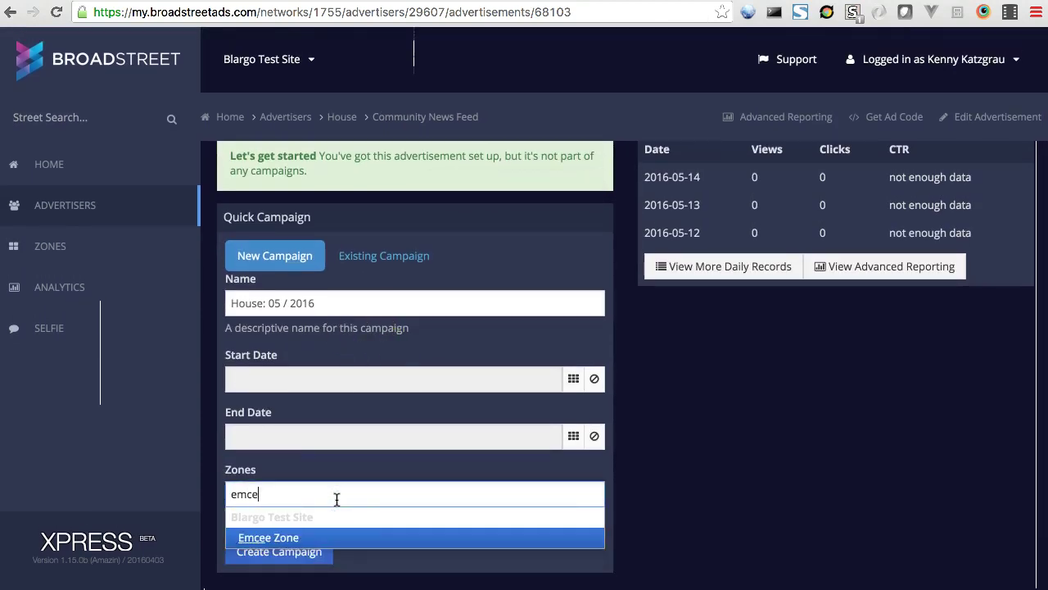
key("Return")
left_click(279, 551)
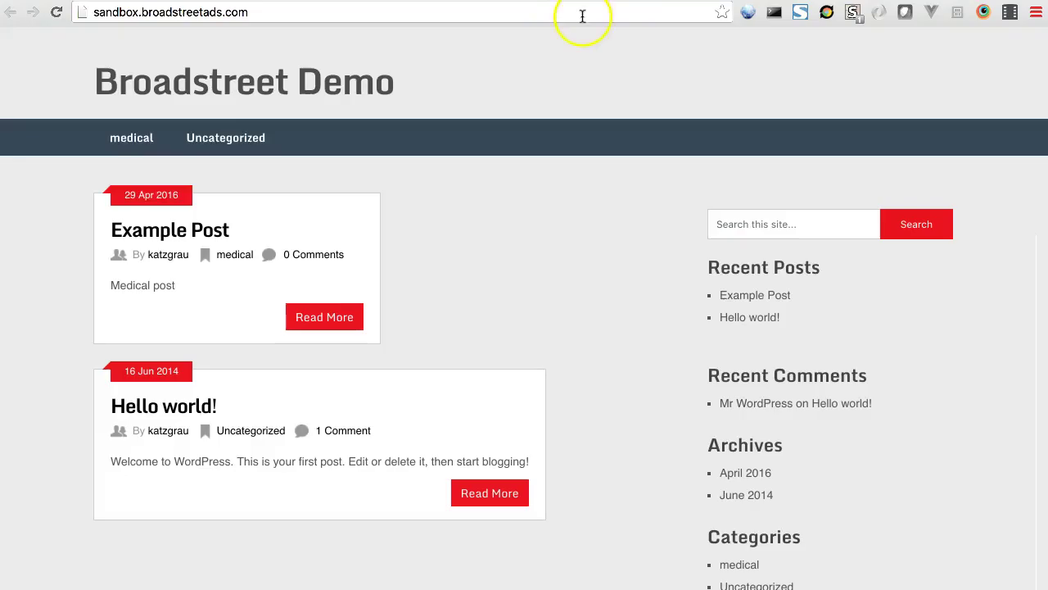
Reload the Broadstreet Demo home page and view the social stream sidebar on it.
left_click(582, 16)
left_click(581, 16)
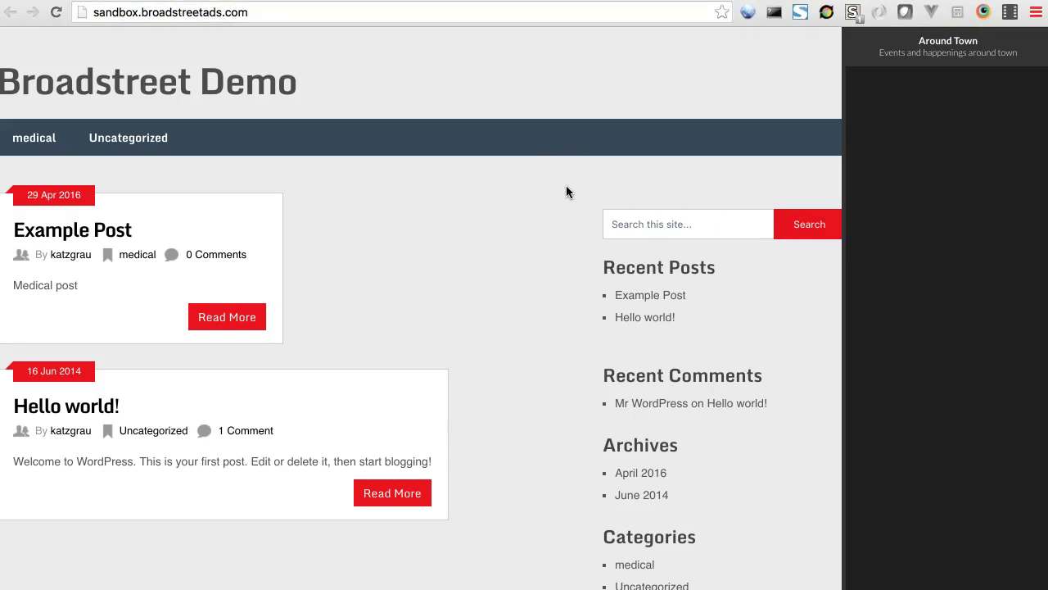
left_click(614, 153)
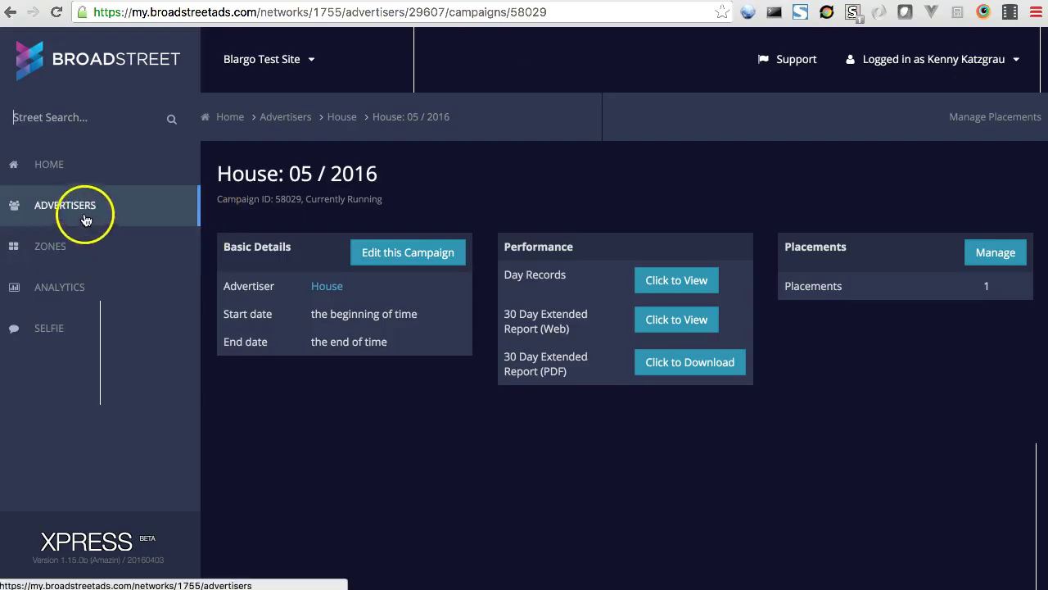
Create a new advertiser named 10th Ave Burrito in the Blargo Test Site network.
left_click(85, 220)
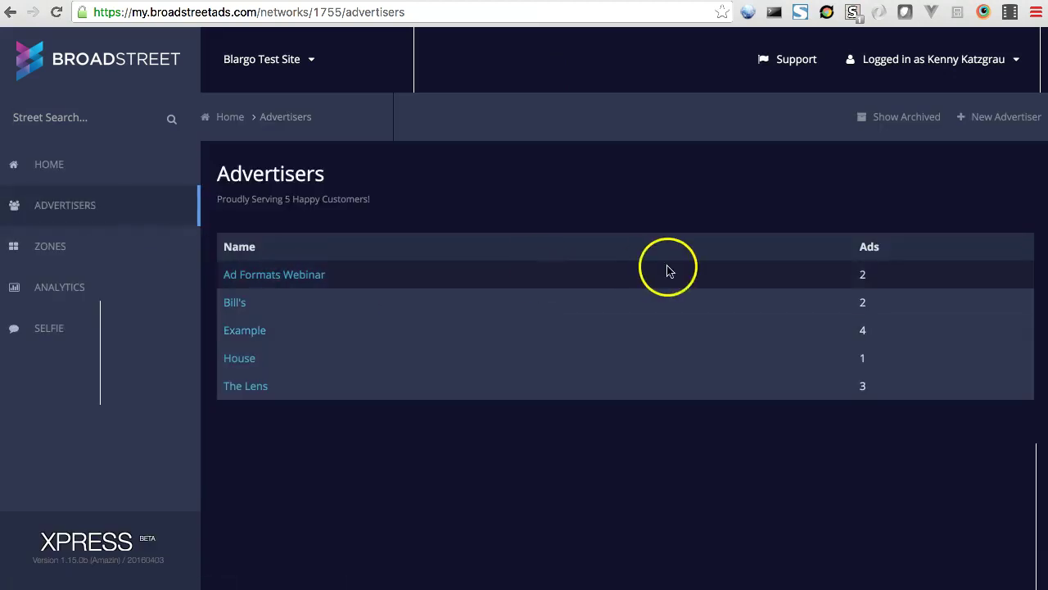
left_click(1000, 129)
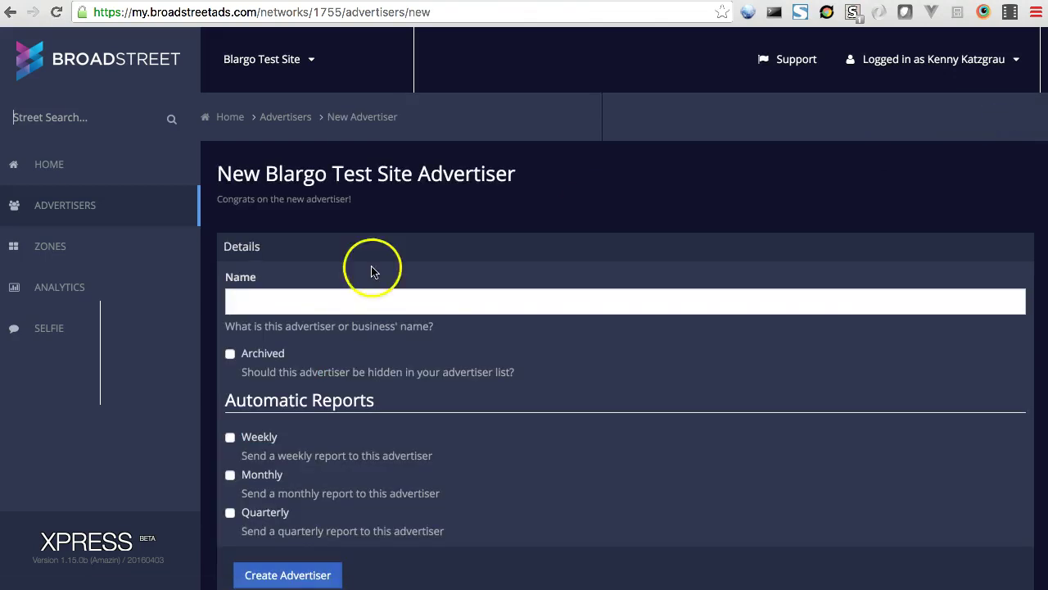
left_click(334, 298)
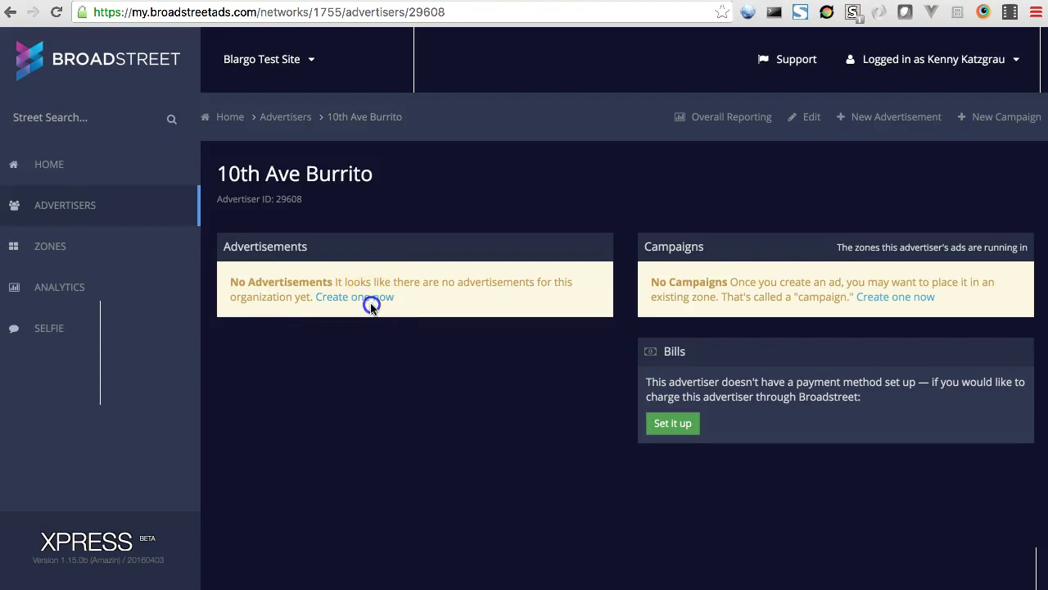
Start a new advertisement for 10th Ave Burrito and browse the XPRESS Beats ad formats.
left_click(371, 303)
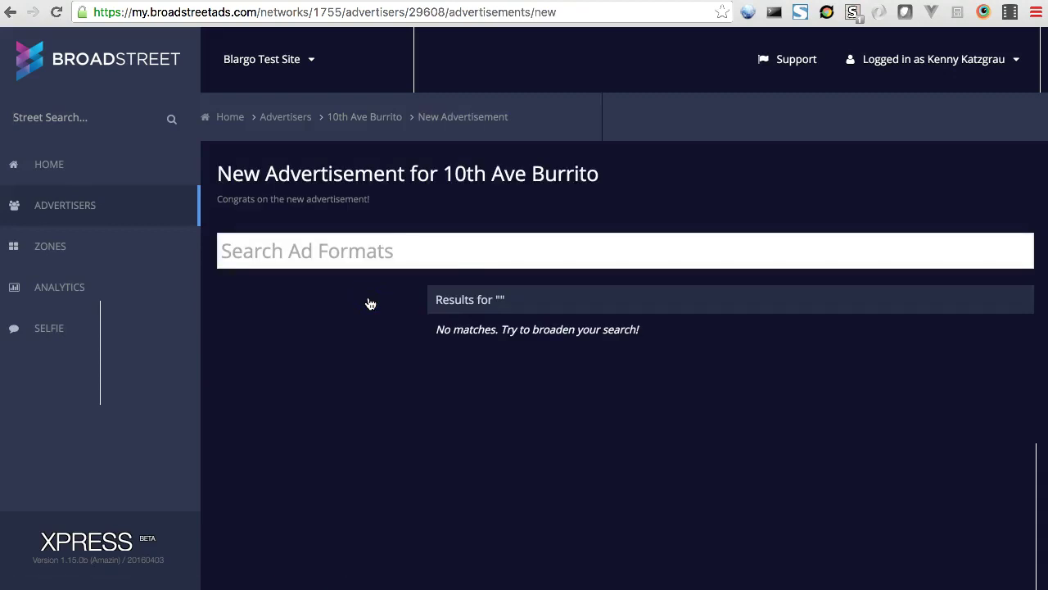
scroll(674, 340, "down", 2)
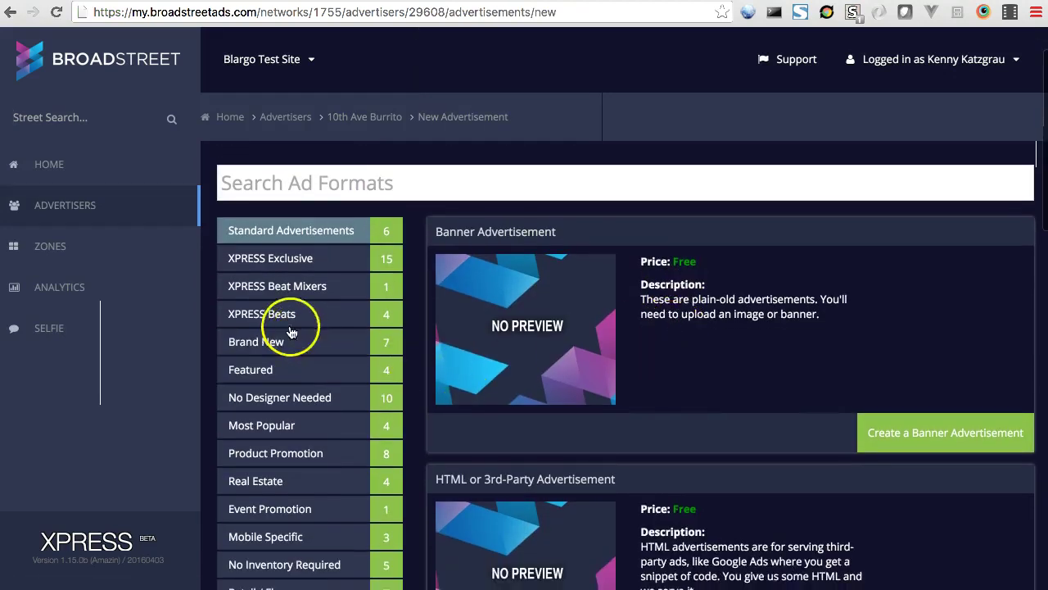
left_click(289, 318)
scroll(736, 346, "down", 1)
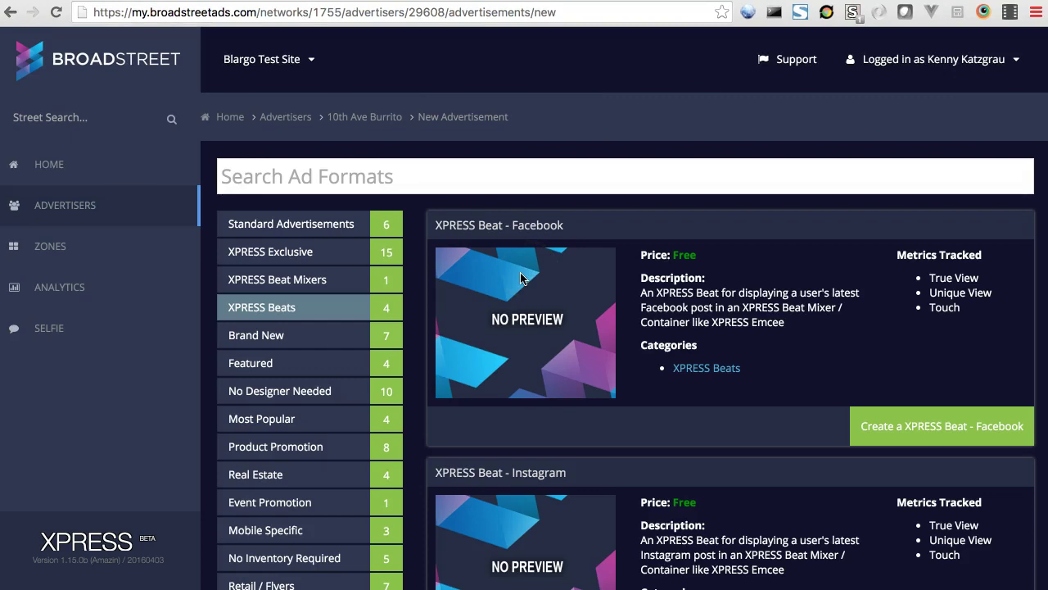
scroll(524, 327, "down", 5)
scroll(525, 343, "down", 10)
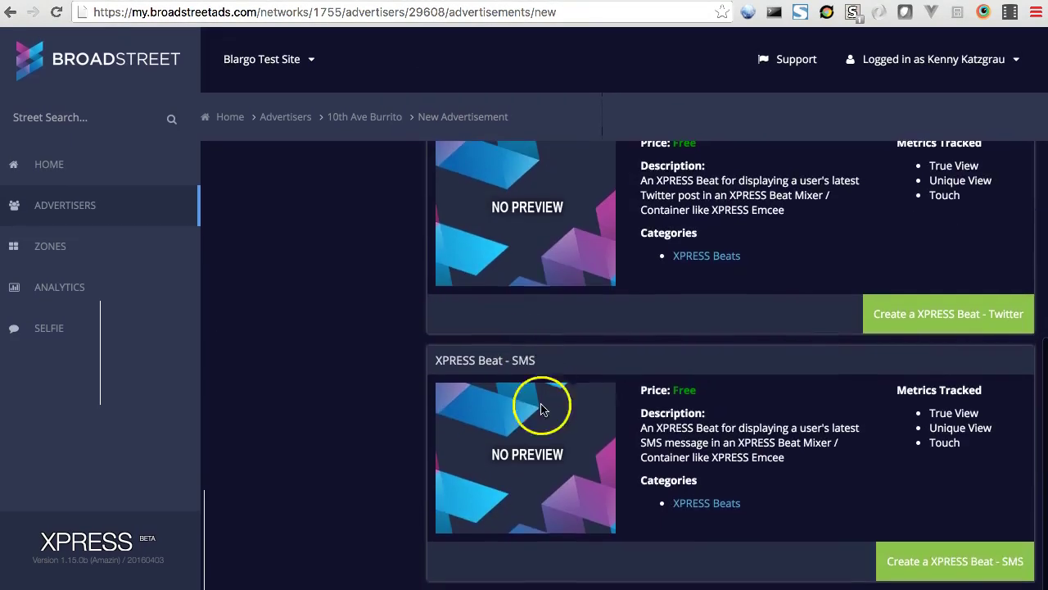
scroll(543, 438, "up", 15)
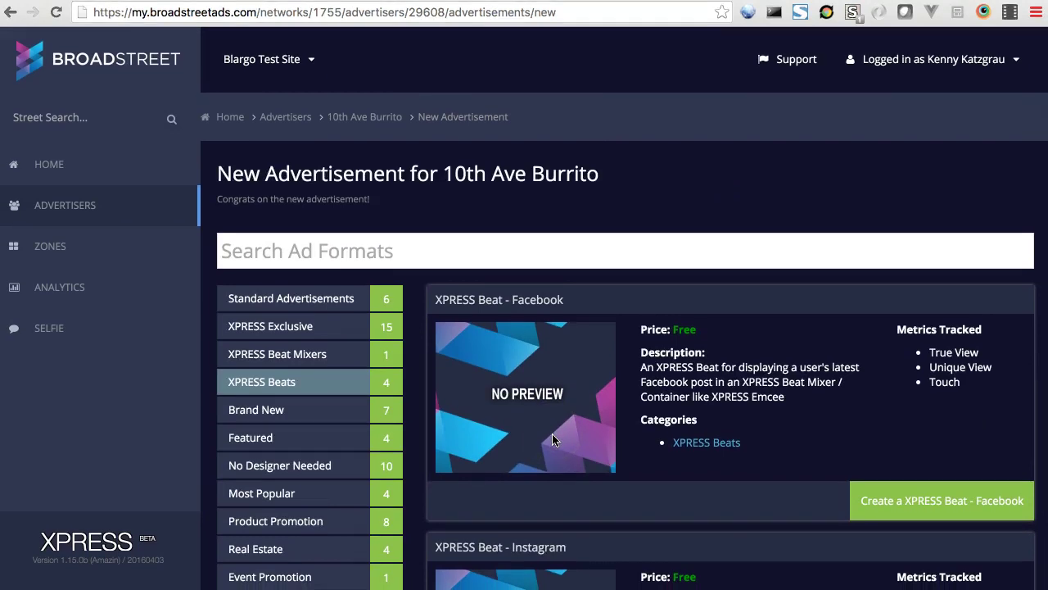
Switch to the XPRESS EMCEE / Beat Mixer information page and examine the Twitter, Instagram and SMS posts in its social stream.
left_click(499, 381)
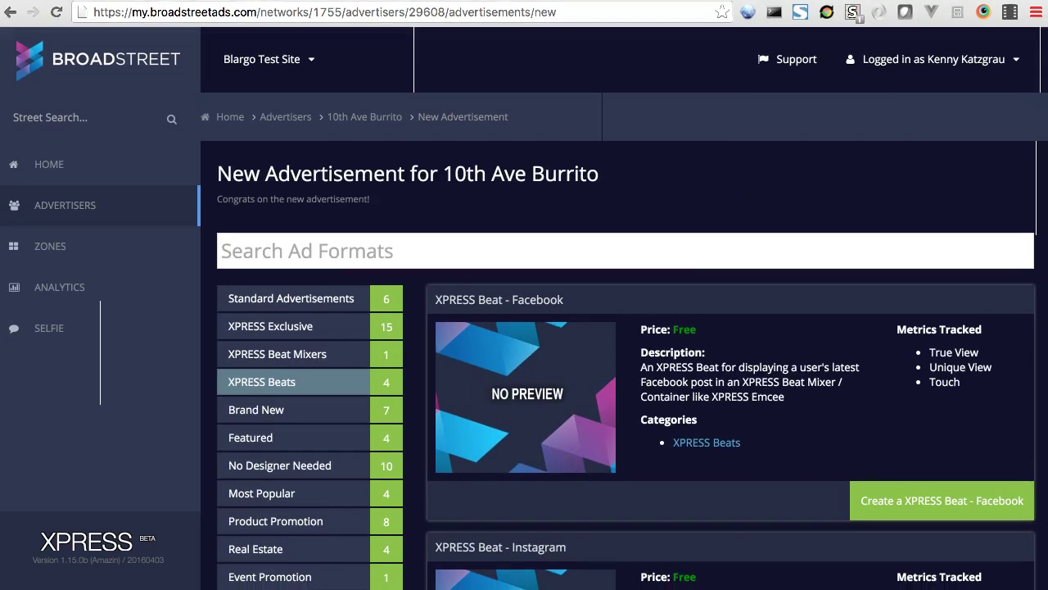
left_click(999, 414)
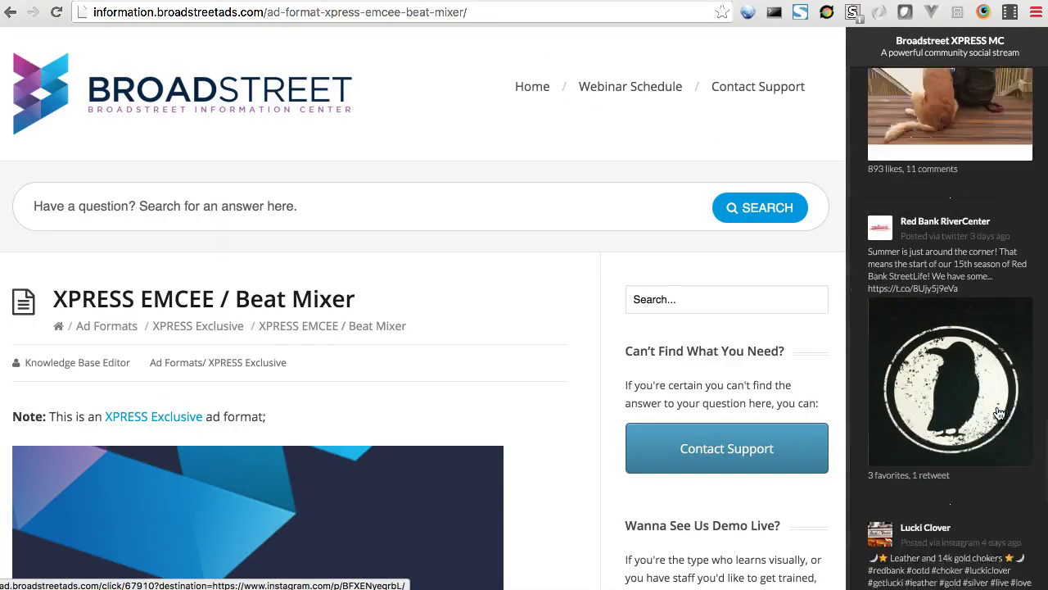
scroll(999, 413, "down", 6)
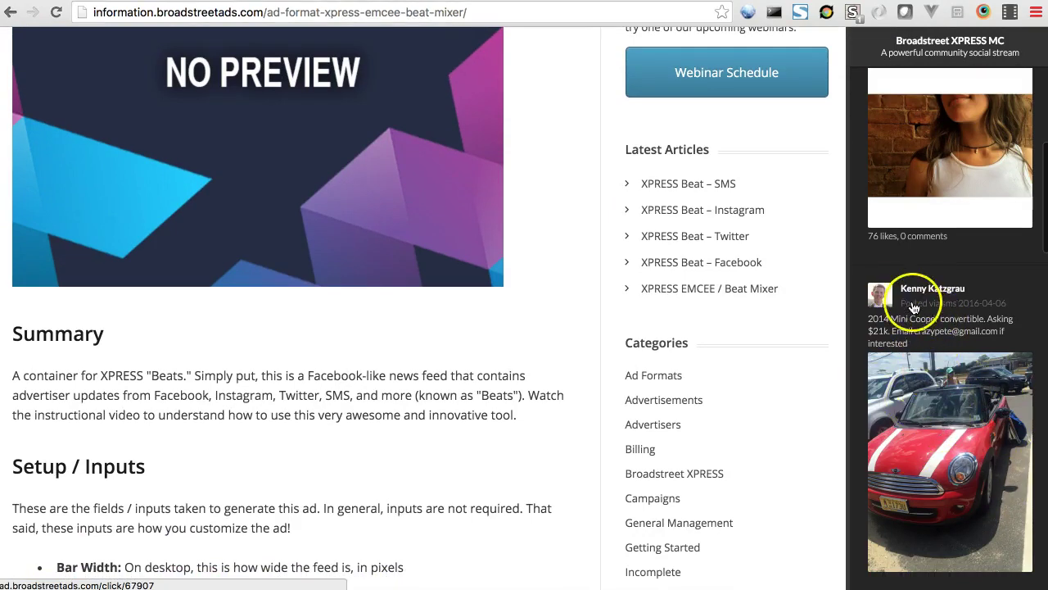
left_click(935, 444)
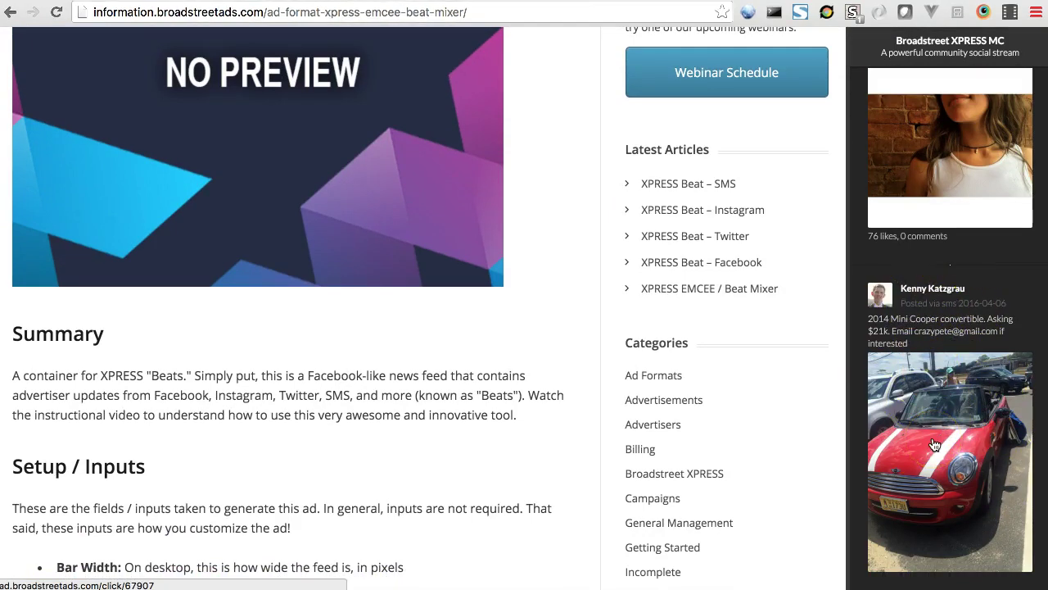
scroll(861, 428, "down", 3)
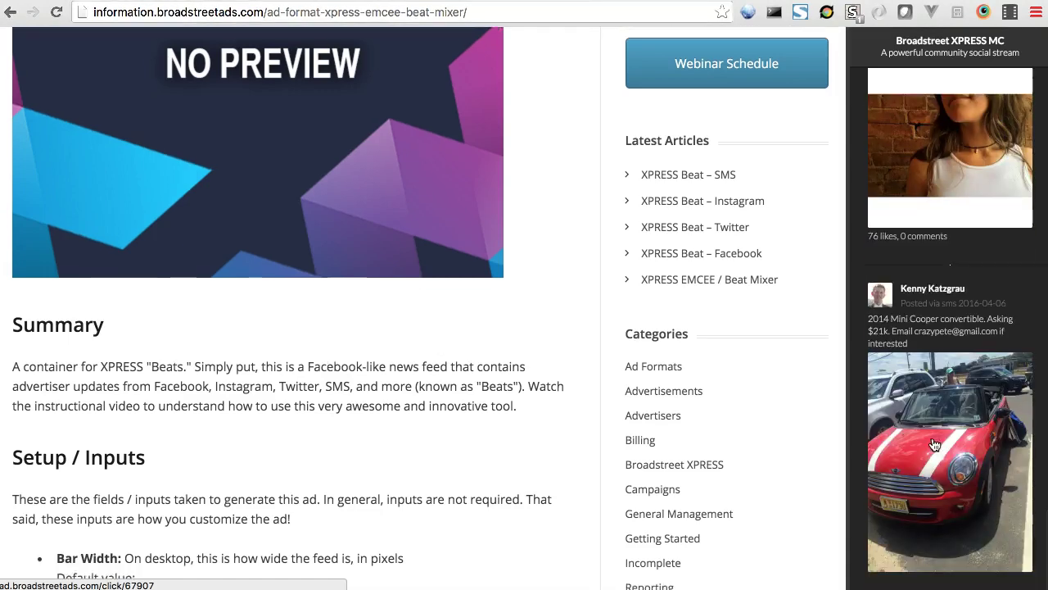
left_click(862, 428)
scroll(737, 402, "up", 10)
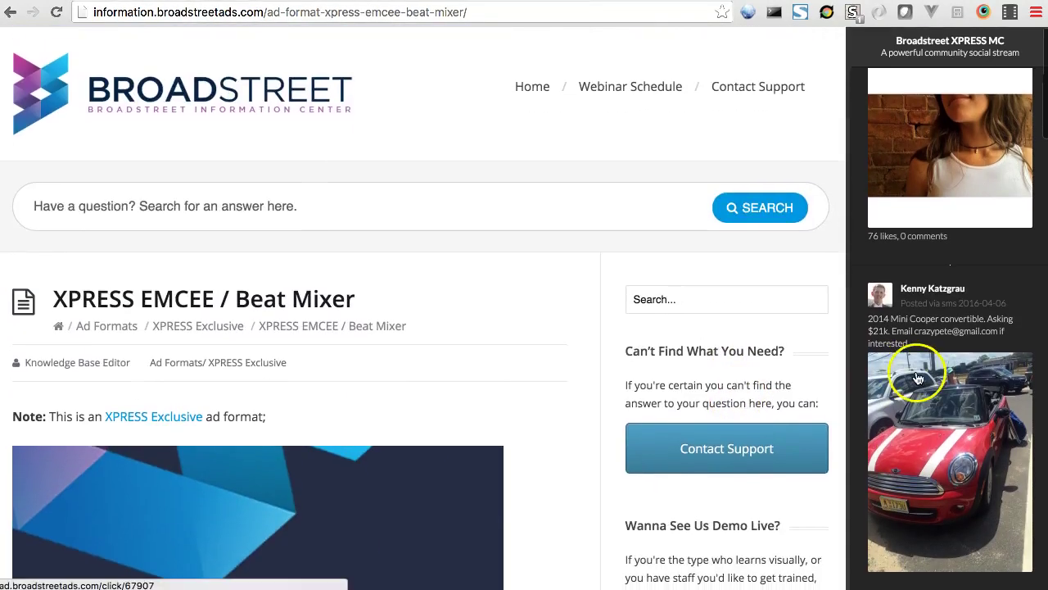
scroll(918, 378, "down", 1)
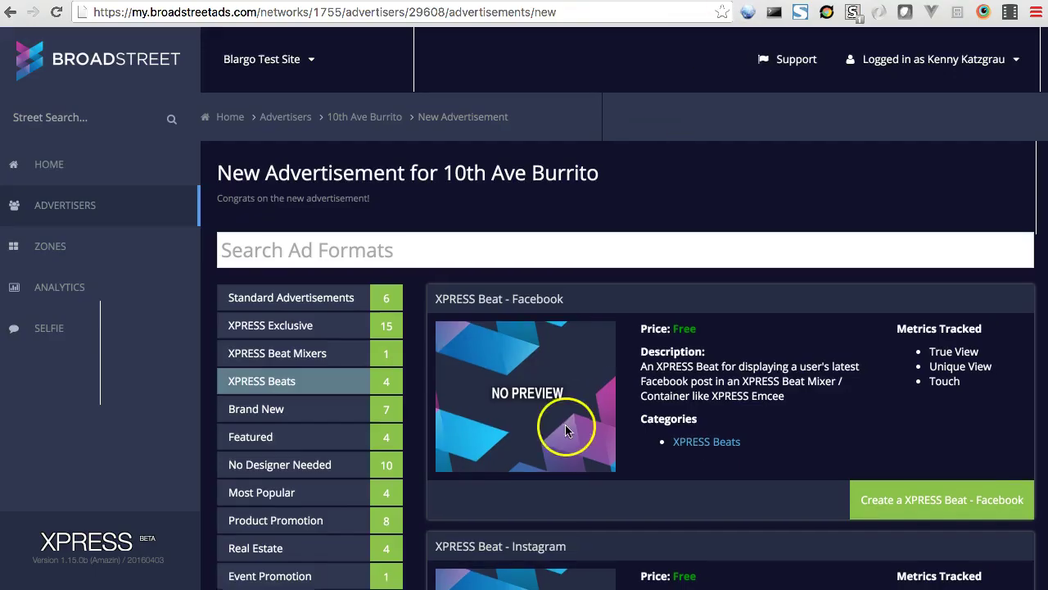
Choose the XPRESS Beat - Facebook format for 10th Ave Burrito and name the advertisement 10th Ave Brunch.
scroll(565, 424, "down", 1)
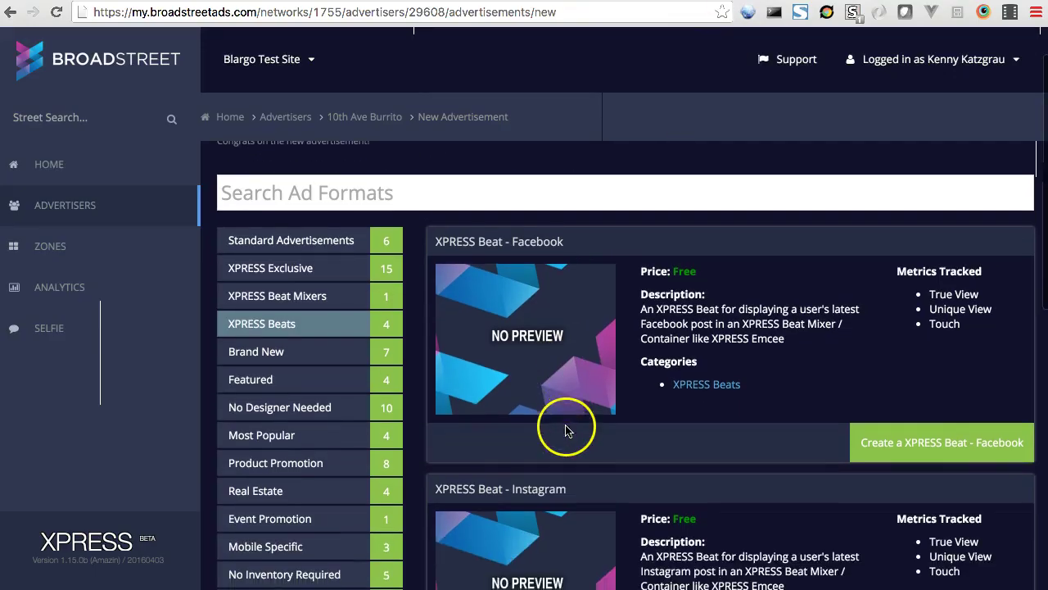
left_click(931, 456)
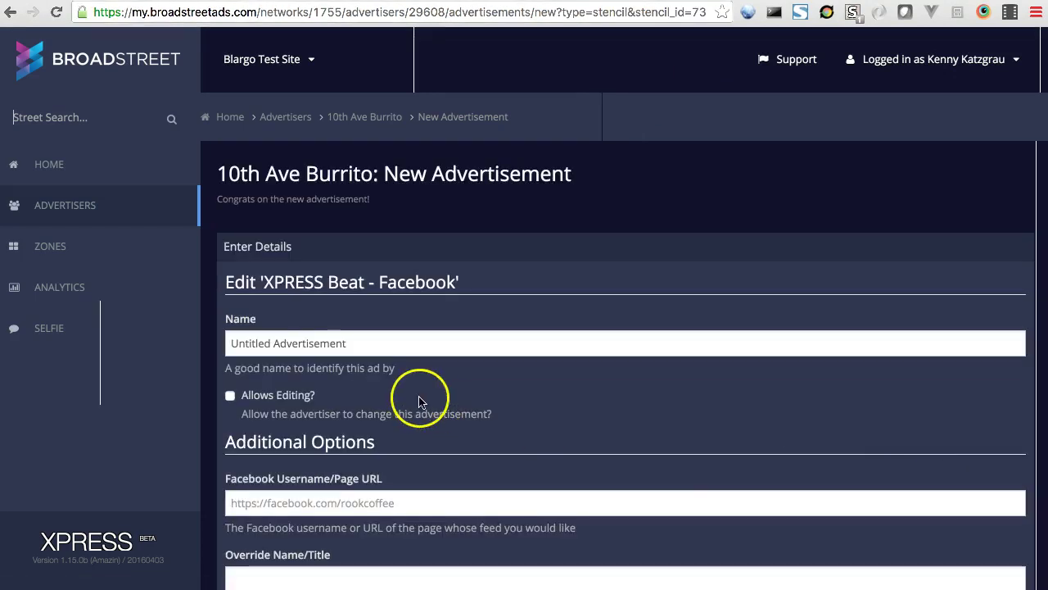
triple_click(371, 349)
type("10")
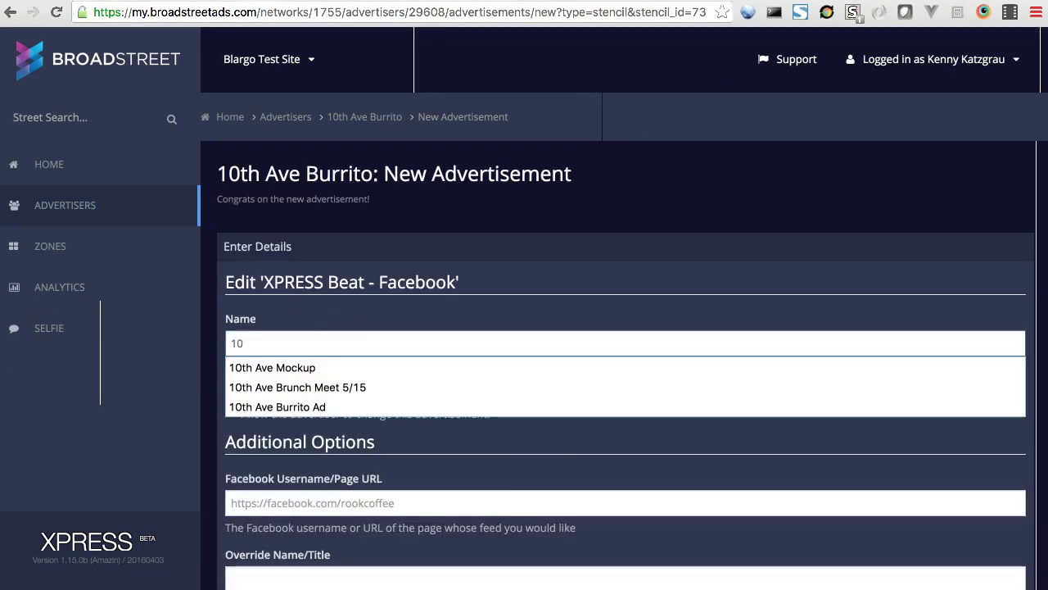
key("Down")
key("Down")
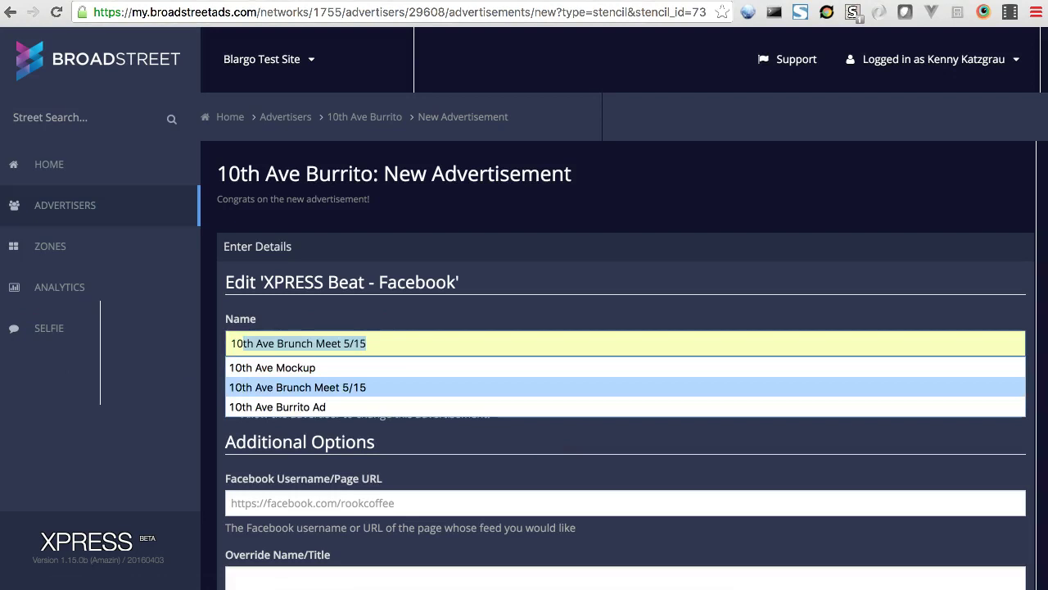
key("Return")
key("BackSpace")
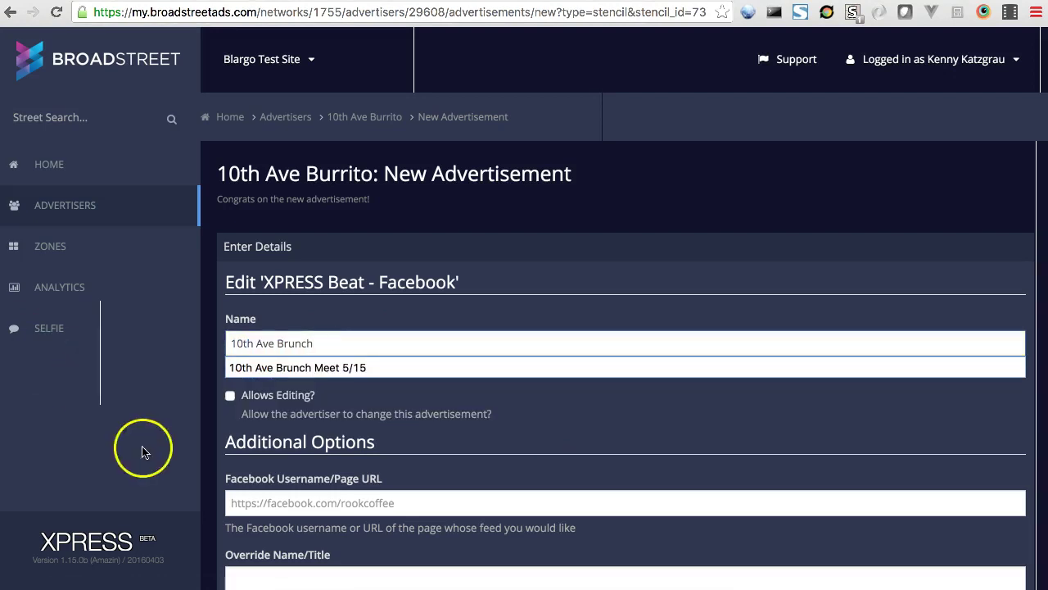
left_click(428, 421)
scroll(428, 422, "down", 3)
left_click(375, 298)
type("ht")
key("Down")
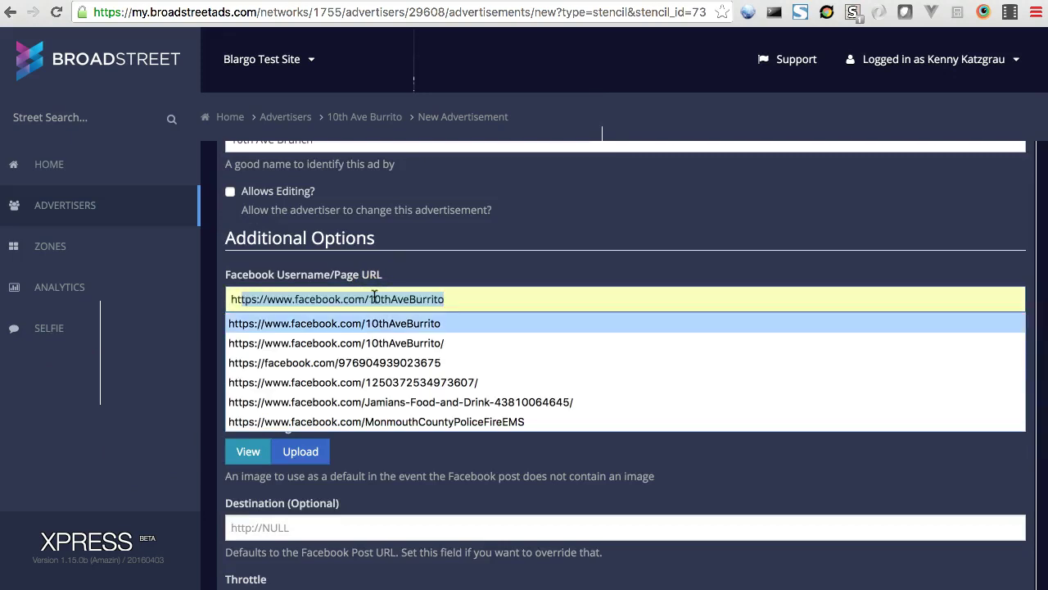
key("Return")
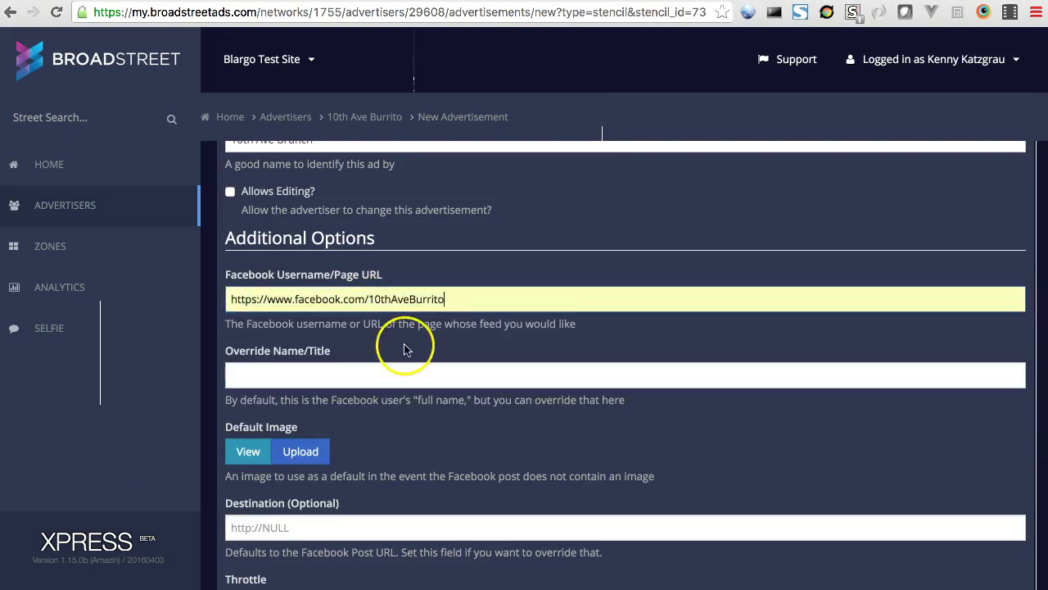
Review the override title, default image, destination and throttle options, keep their defaults, mark the ad as comped and create it.
scroll(403, 349, "down", 3)
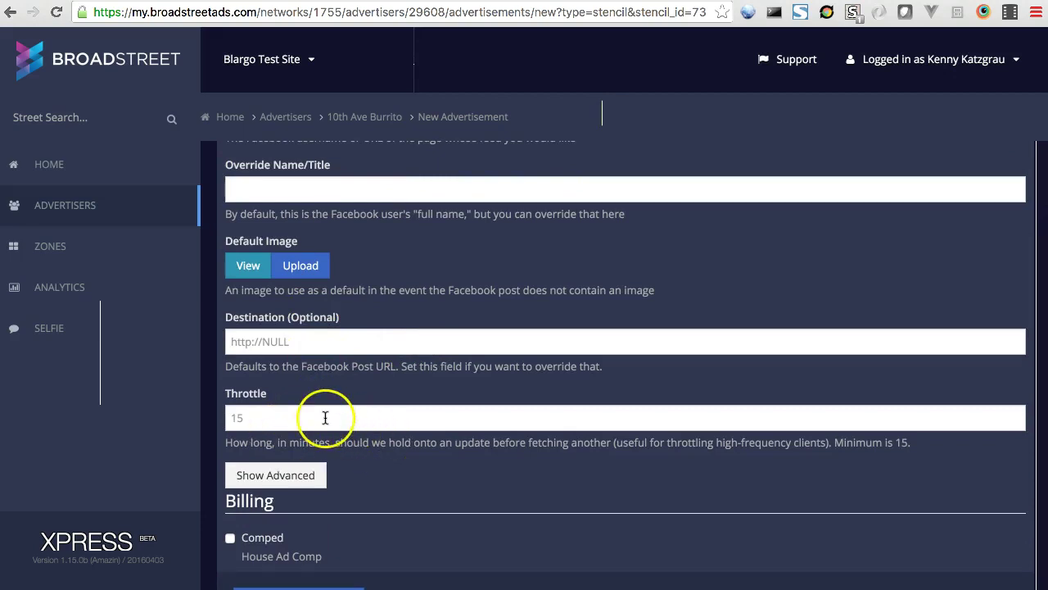
scroll(384, 413, "up", 5)
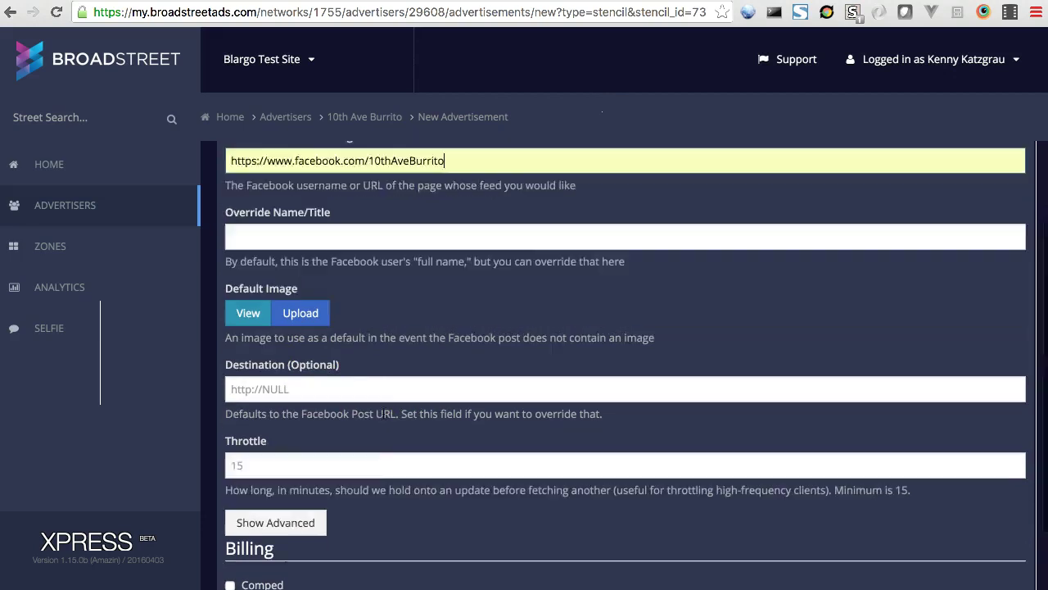
scroll(383, 413, "down", 5)
left_click(274, 415)
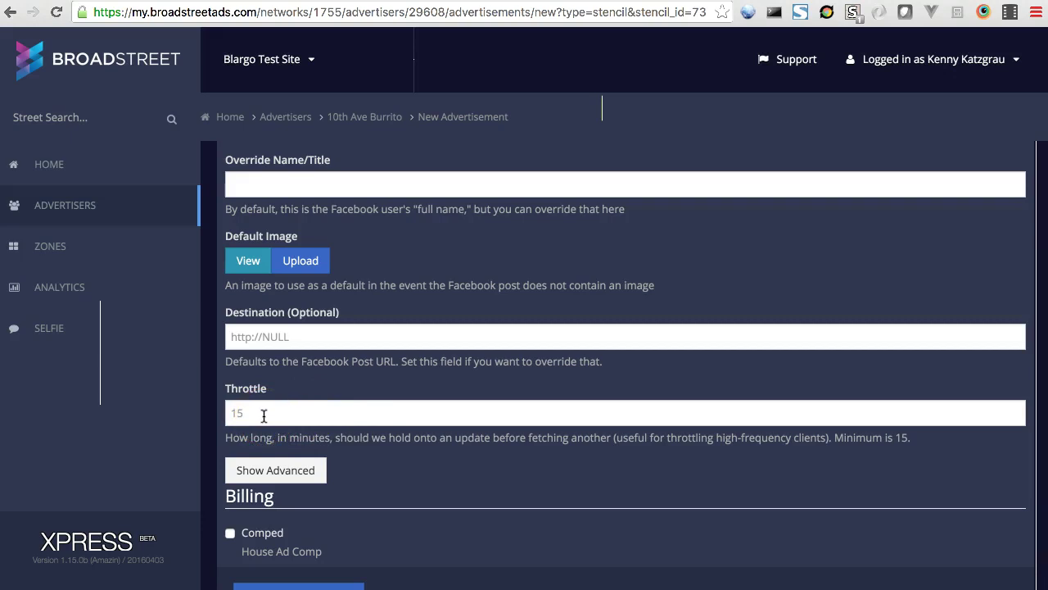
left_click(264, 416)
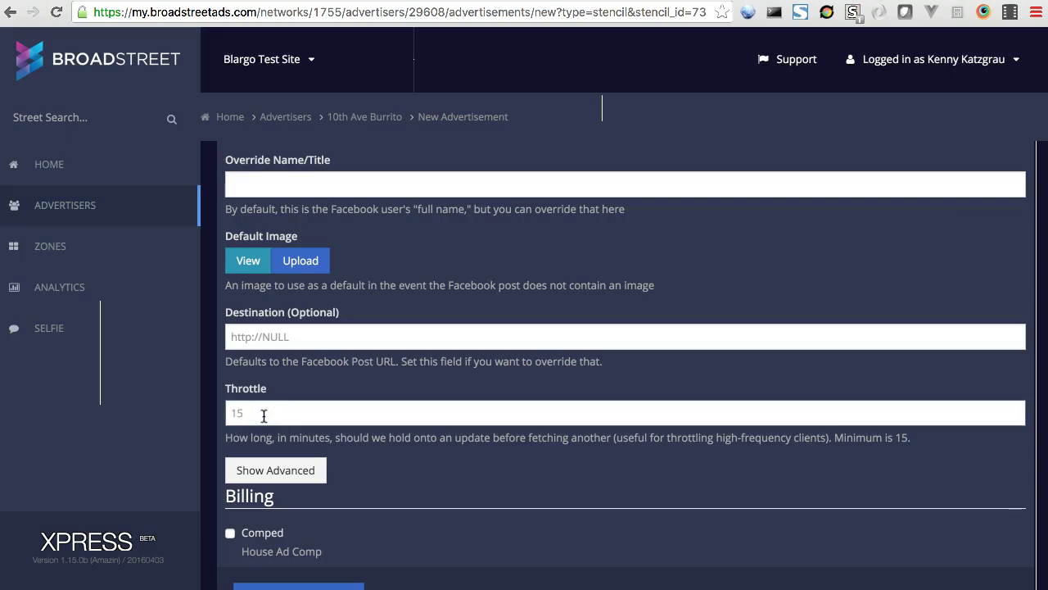
scroll(429, 475, "up", 5)
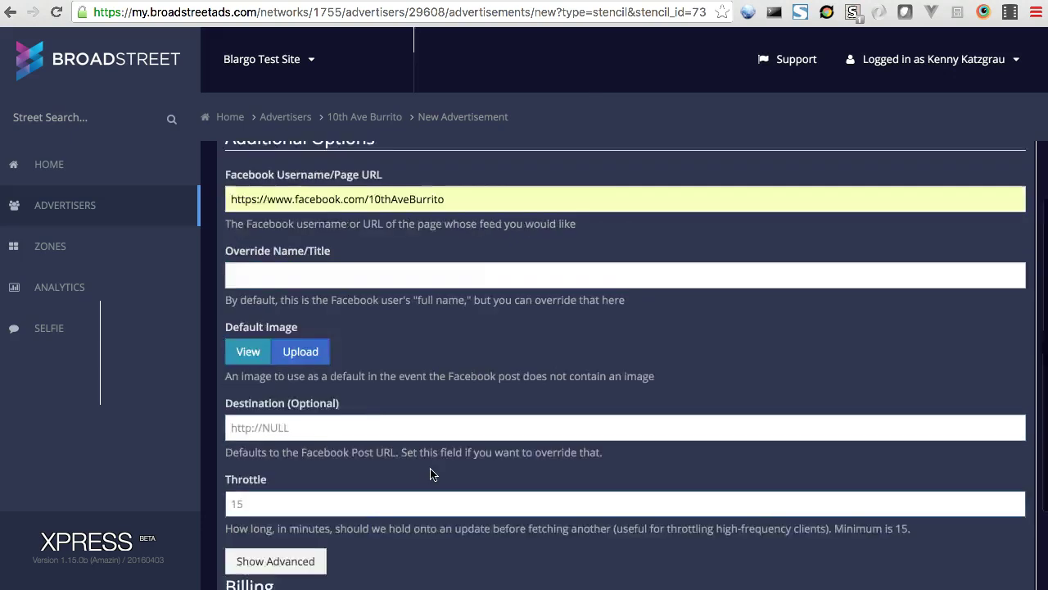
scroll(374, 344, "down", 5)
left_click(230, 481)
left_click(269, 543)
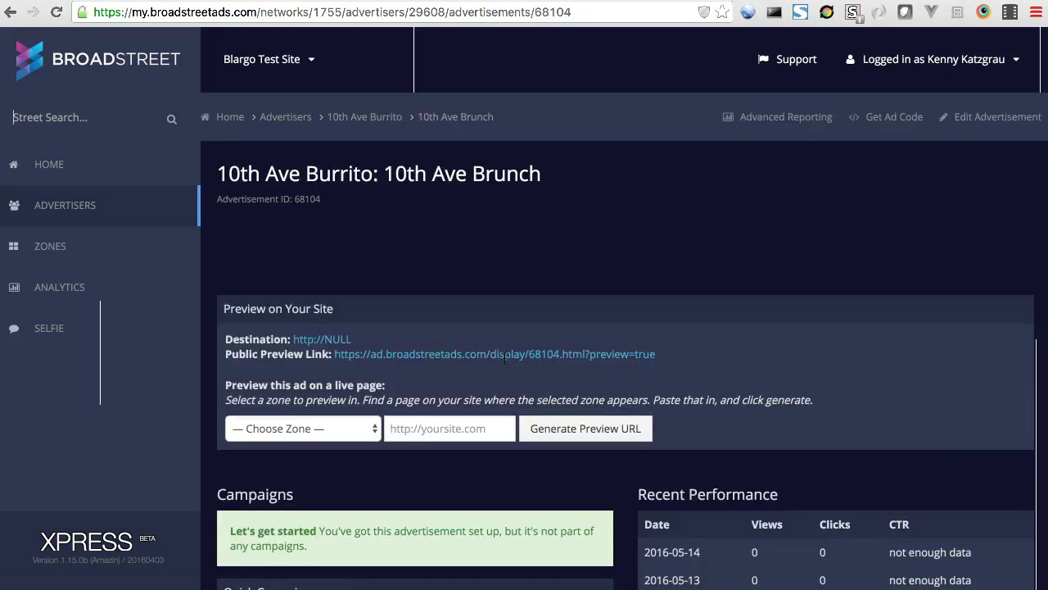
Create a new campaign for the 10th Ave Brunch advertisement, placing it in the Emcee Zone with no start or end date.
scroll(523, 279, "down", 2)
scroll(523, 279, "up", 2)
scroll(523, 279, "down", 5)
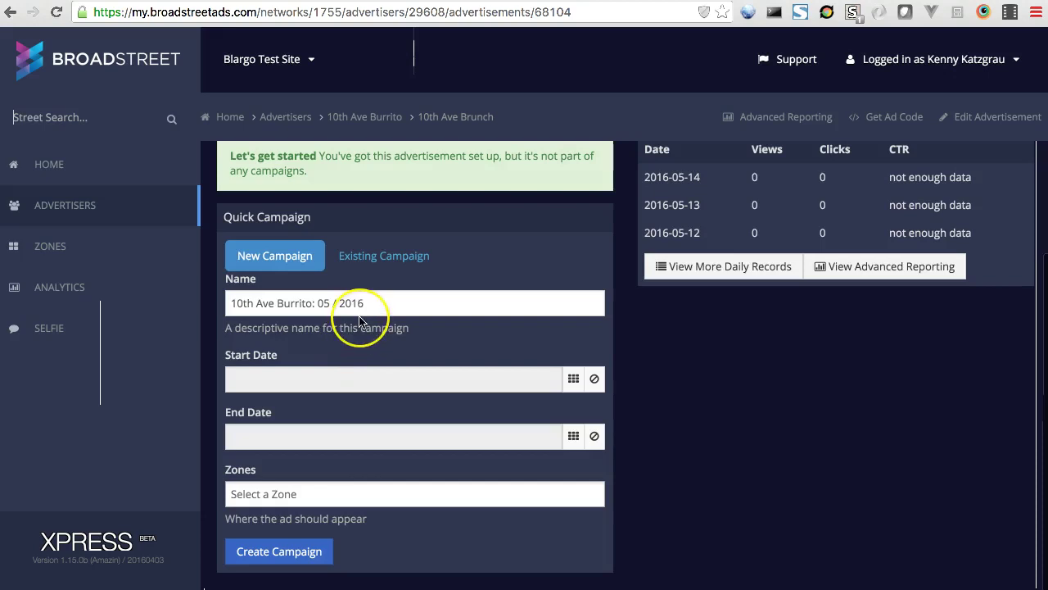
scroll(360, 321, "up", 4)
scroll(358, 320, "down", 4)
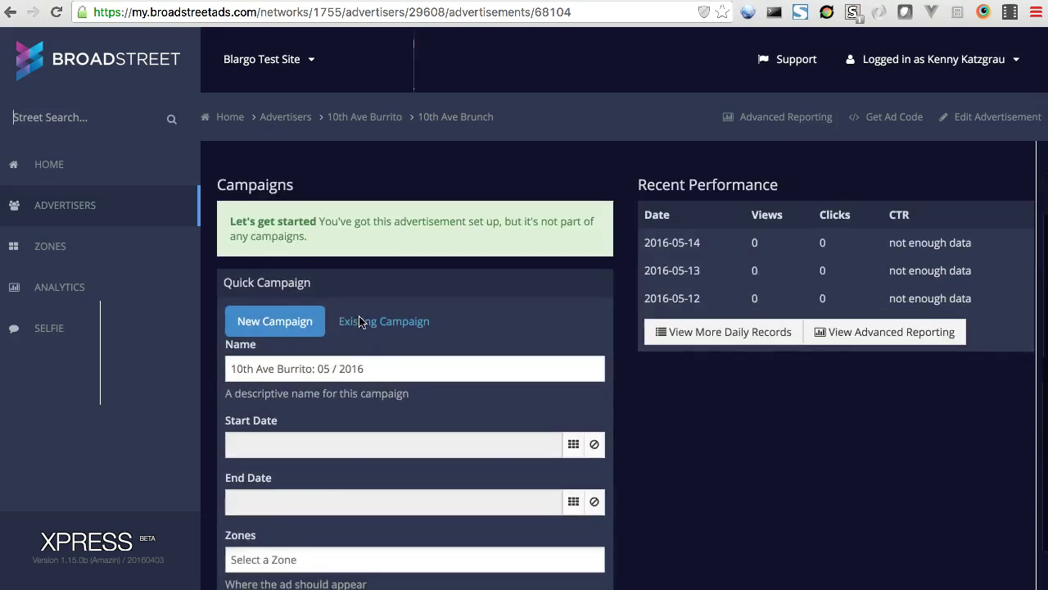
left_click(343, 516)
type("em")
key("Return")
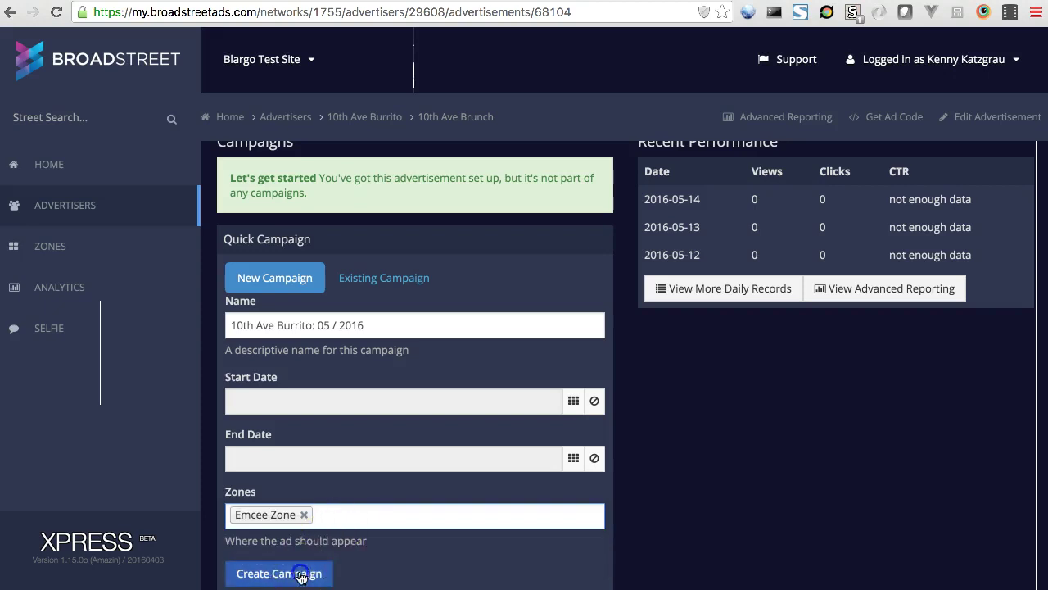
left_click(305, 571)
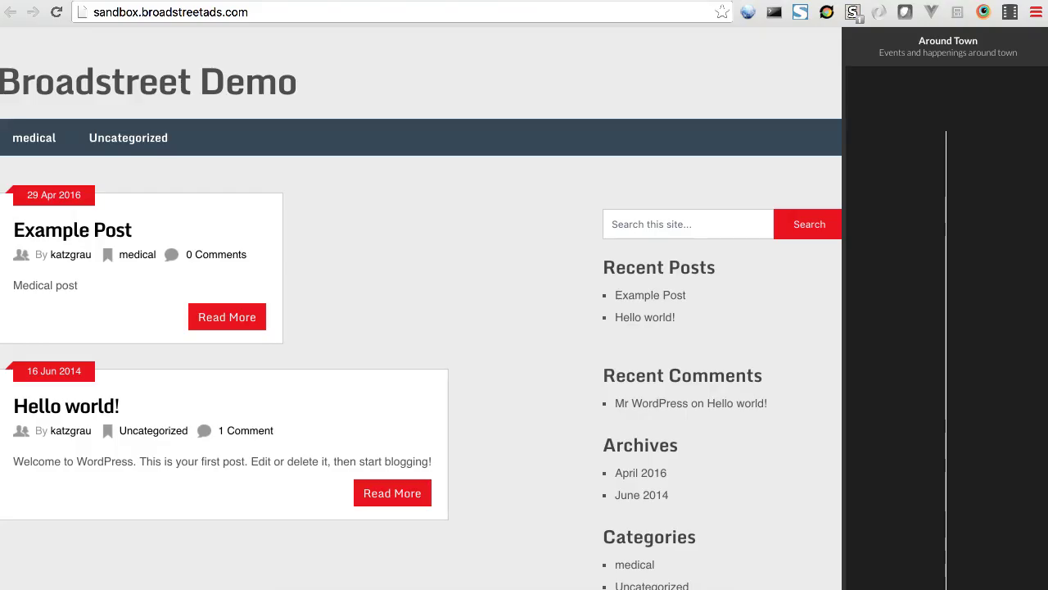
Reload the Broadstreet Demo site, and look through the XPRESS EMCEE information page's social stream for an Instagram post.
left_click(574, 14)
key("Return")
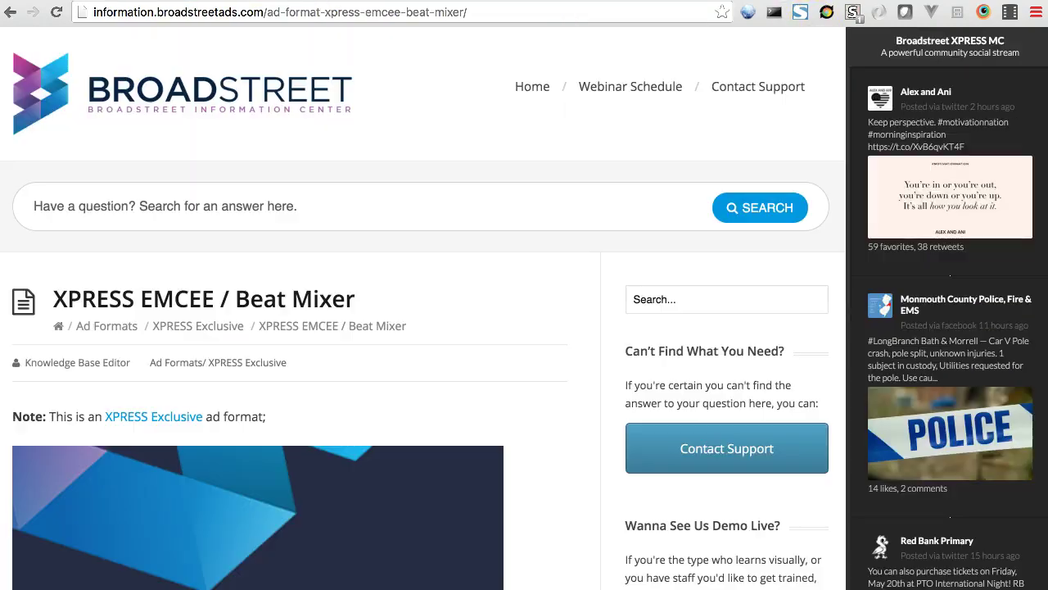
scroll(914, 291, "down", 6)
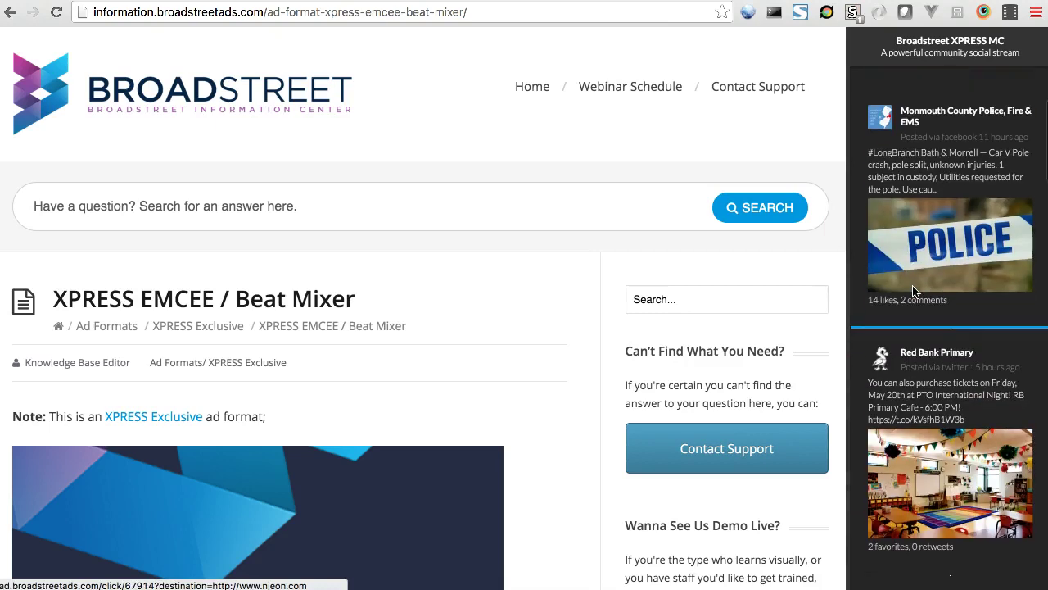
scroll(914, 290, "down", 4)
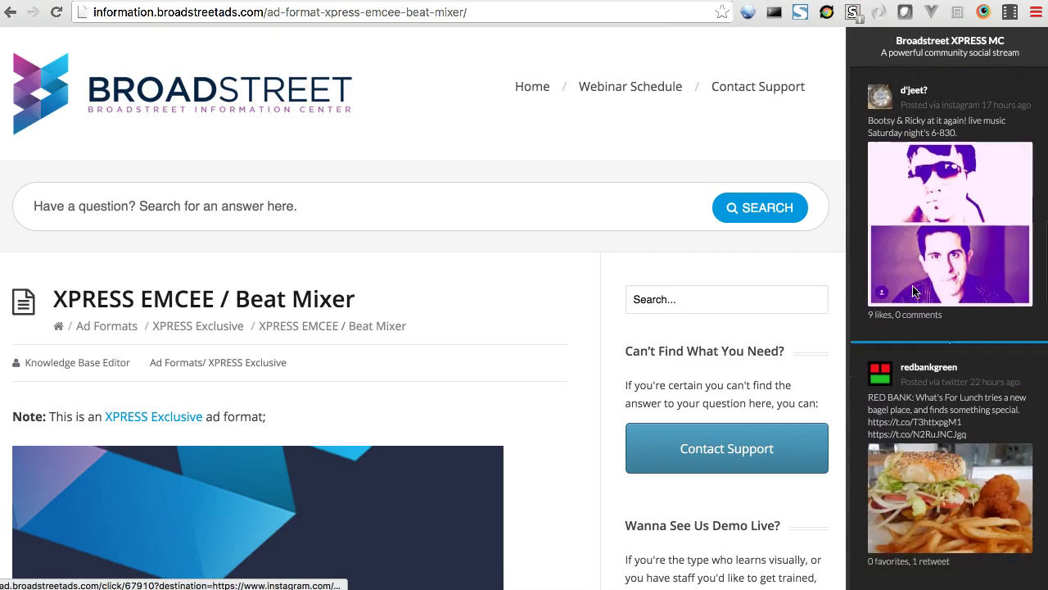
scroll(914, 291, "up", 1)
Open the d'jeet? Instagram post from the social stream and select the account's username on Instagram.
left_click(922, 351)
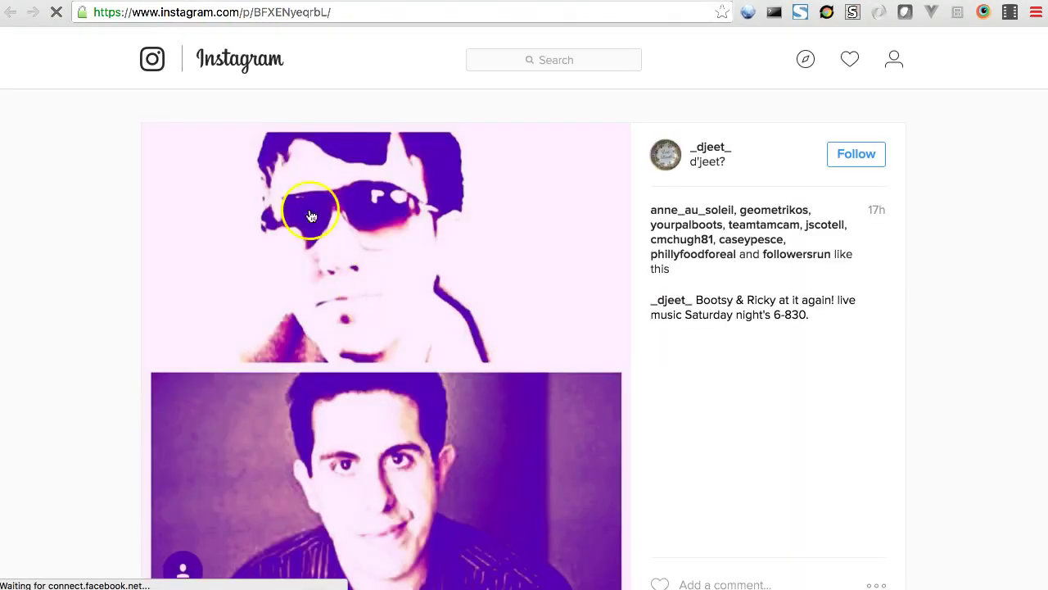
left_click(246, 12)
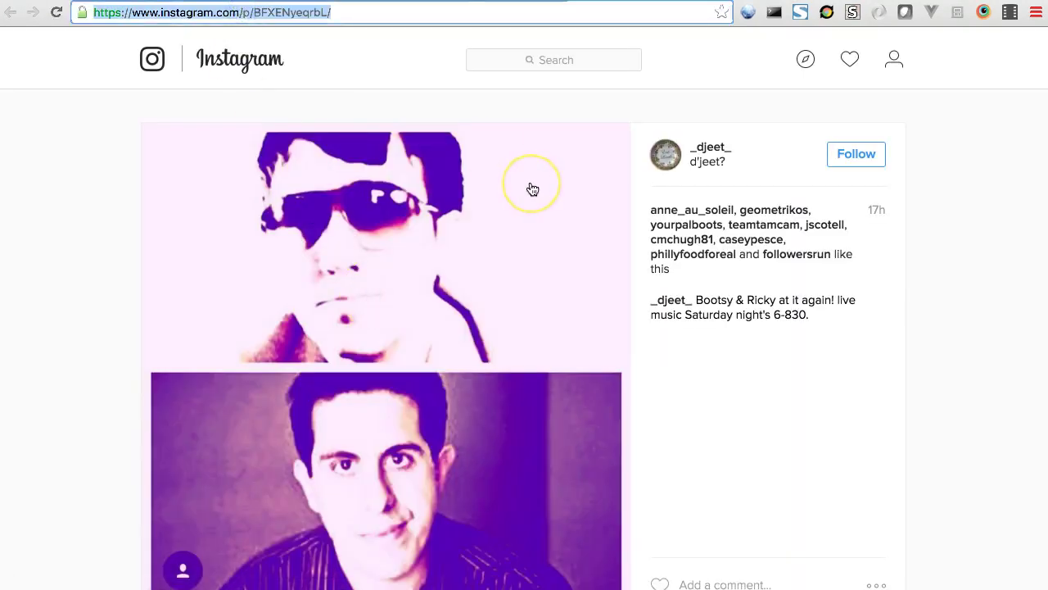
key("super+w")
left_click(966, 327)
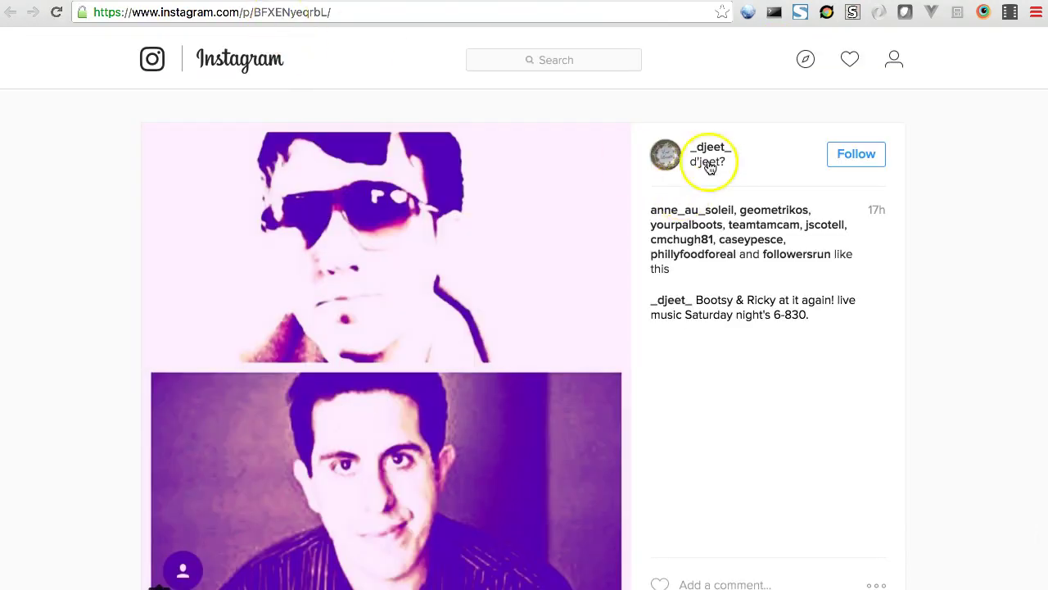
left_click_drag(725, 147, 697, 153)
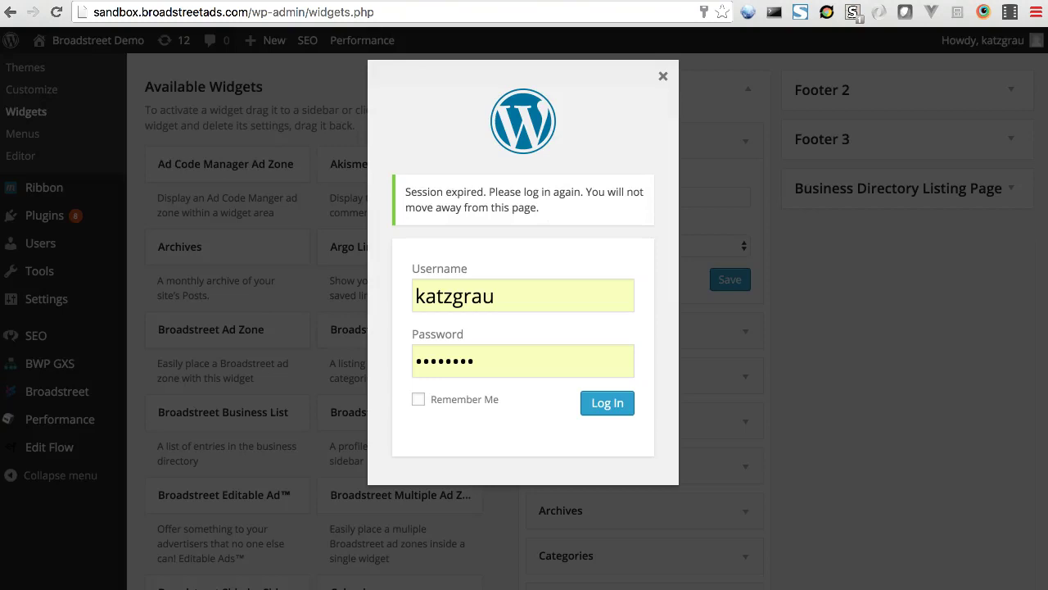
Log back in to the expired WordPress session with the prefilled credentials.
left_click(608, 402)
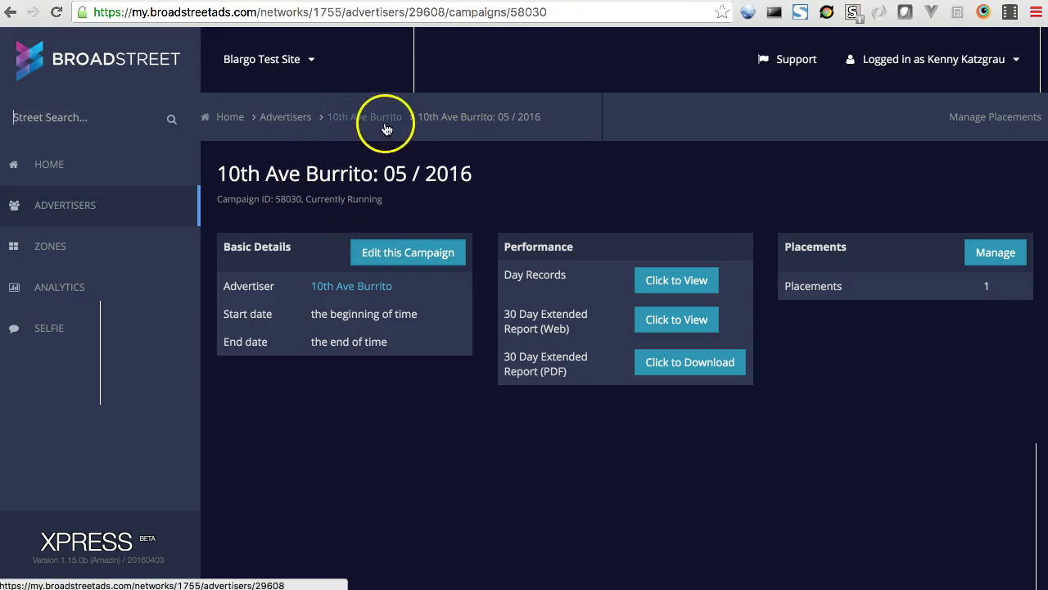
Create a new Blargo Test Site advertiser named D'Jeet without archiving or automatic reports.
left_click(292, 131)
left_click(966, 125)
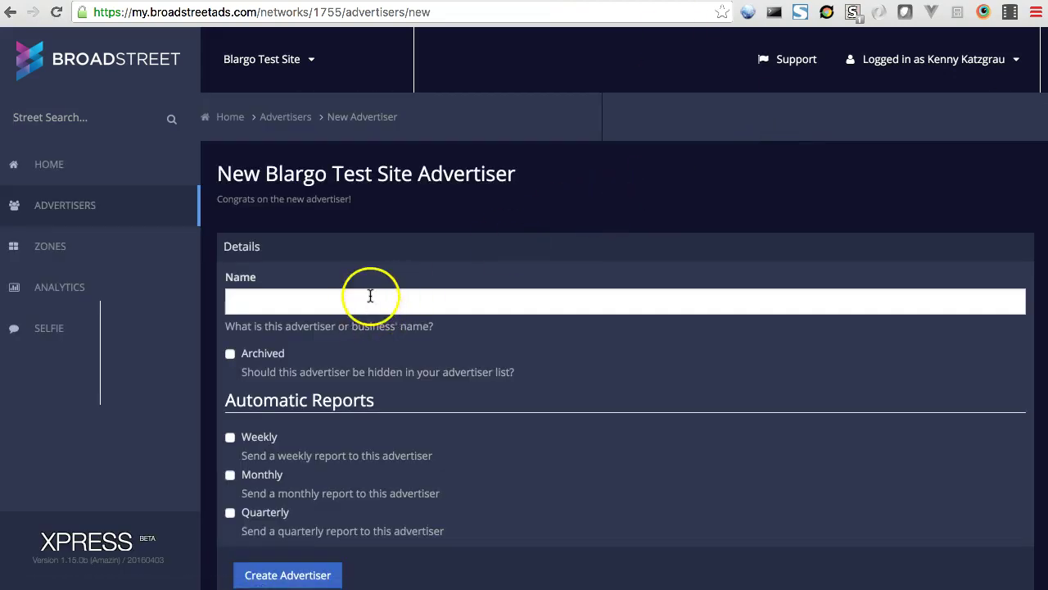
left_click(372, 294)
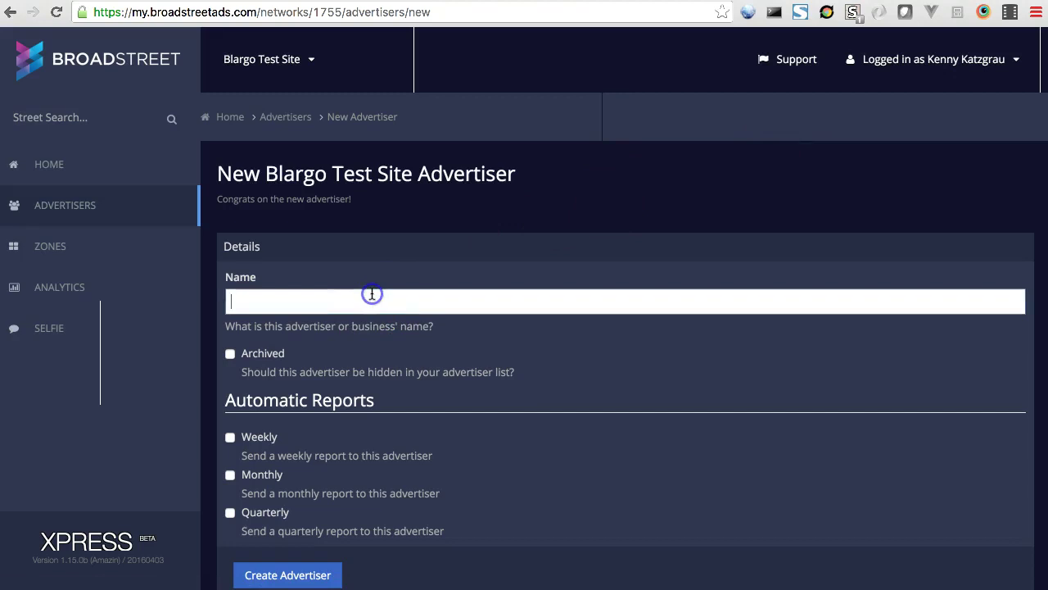
type("D'Jeet")
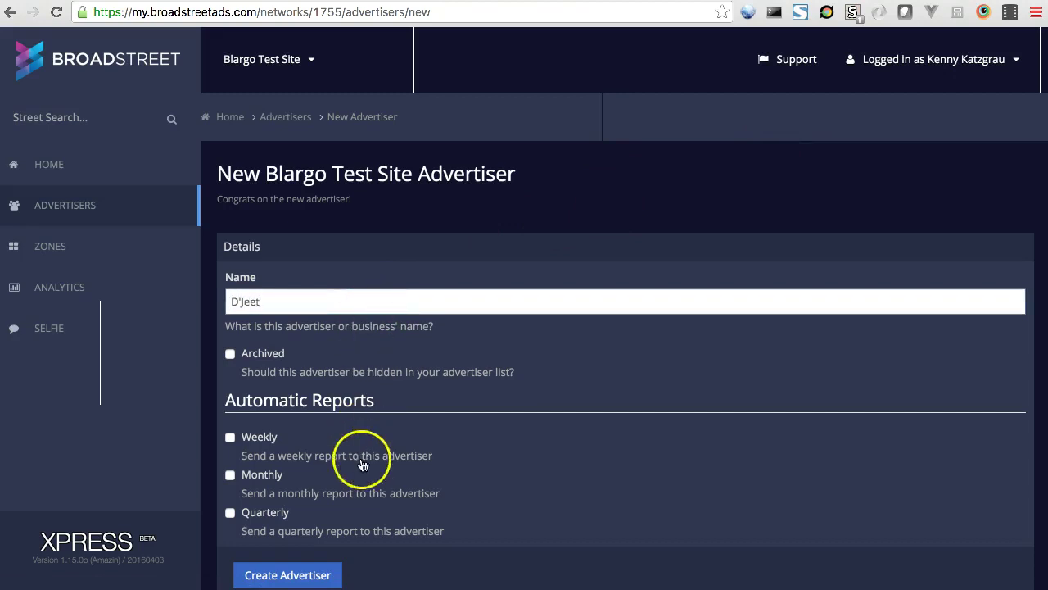
left_click(287, 575)
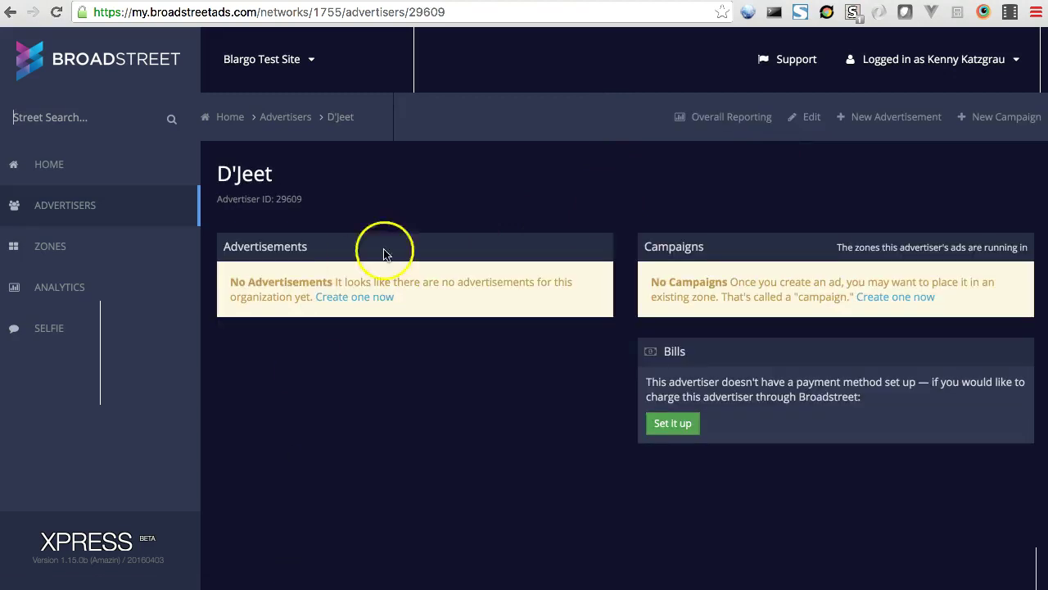
Start a new advertisement for D'Jeet using the XPRESS Beat - Instagram format.
left_click(354, 297)
scroll(344, 338, "down", 3)
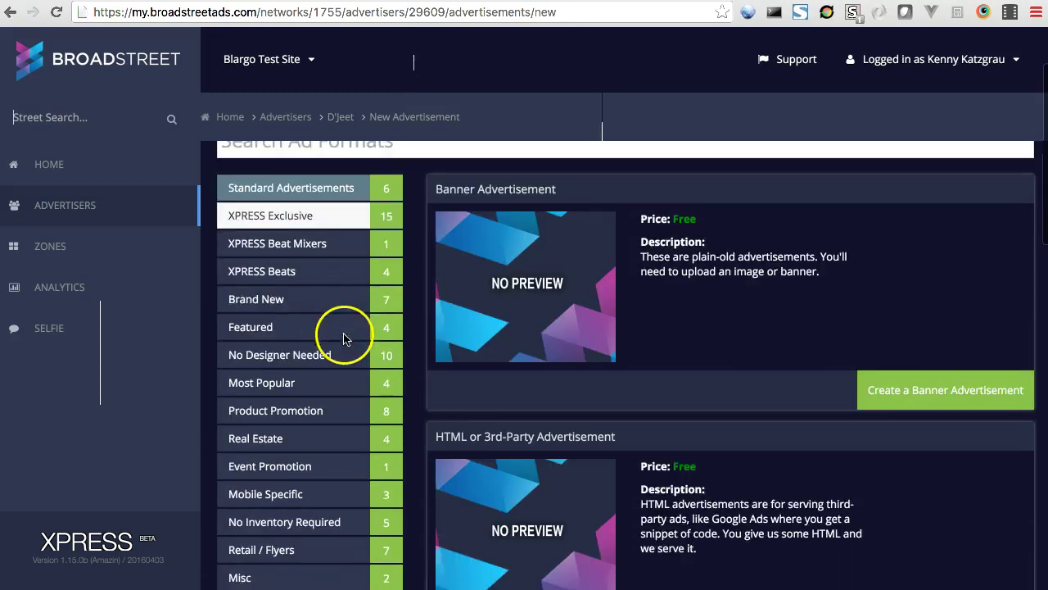
left_click(320, 263)
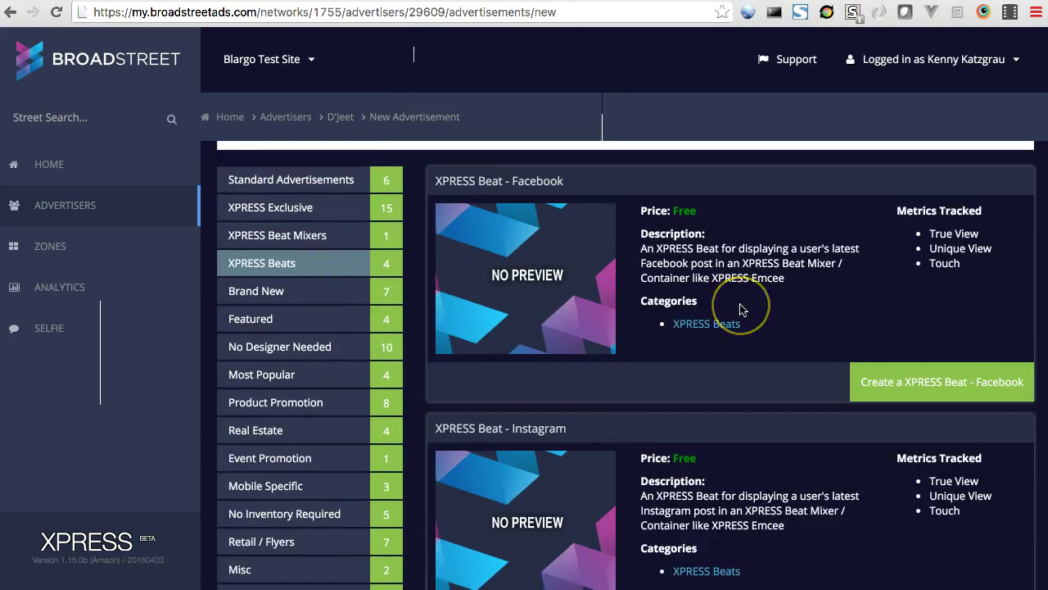
scroll(739, 309, "down", 5)
left_click(896, 434)
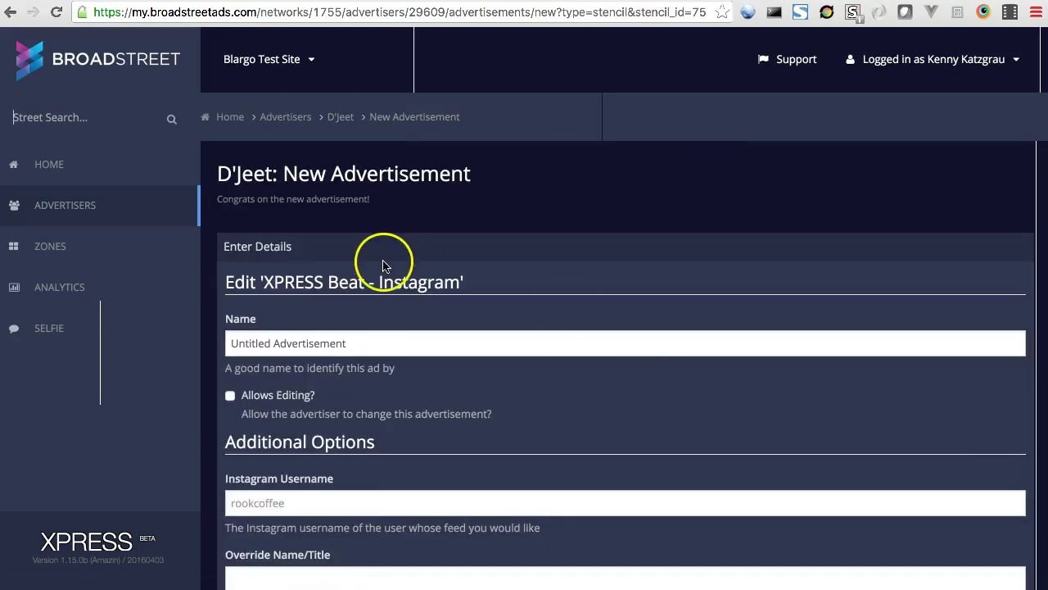
Name the advertisement D'Jeet and set its Instagram username to _djeet_.
left_click_drag(386, 355, 192, 352)
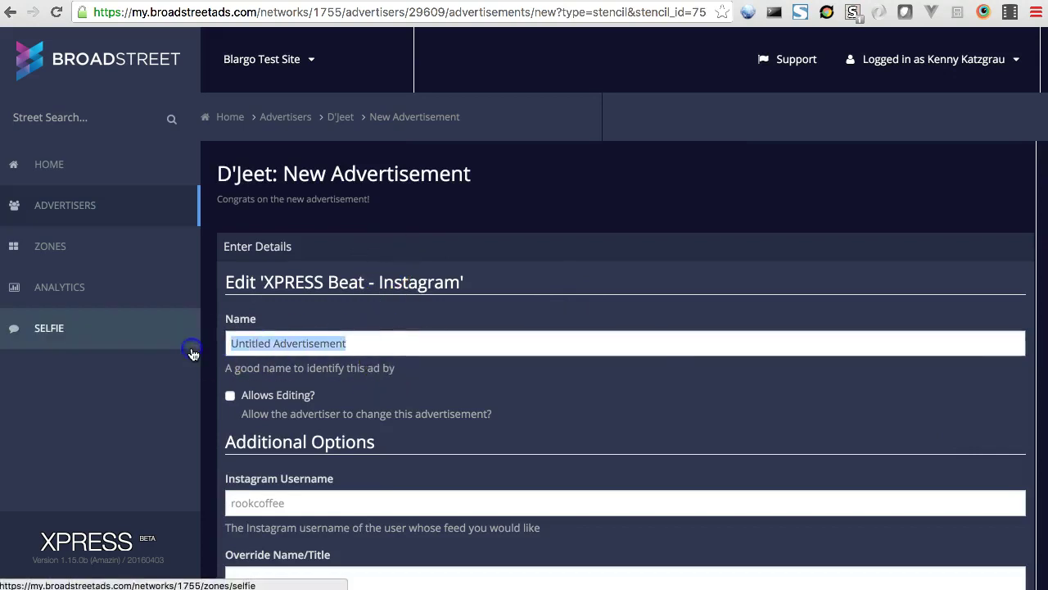
type("D")
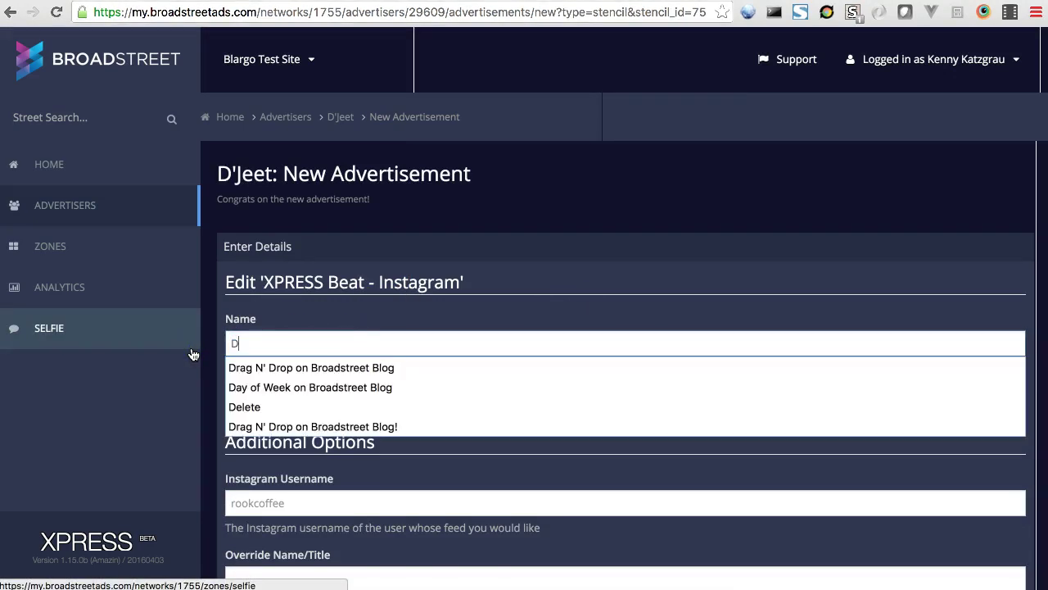
type("'Jeet")
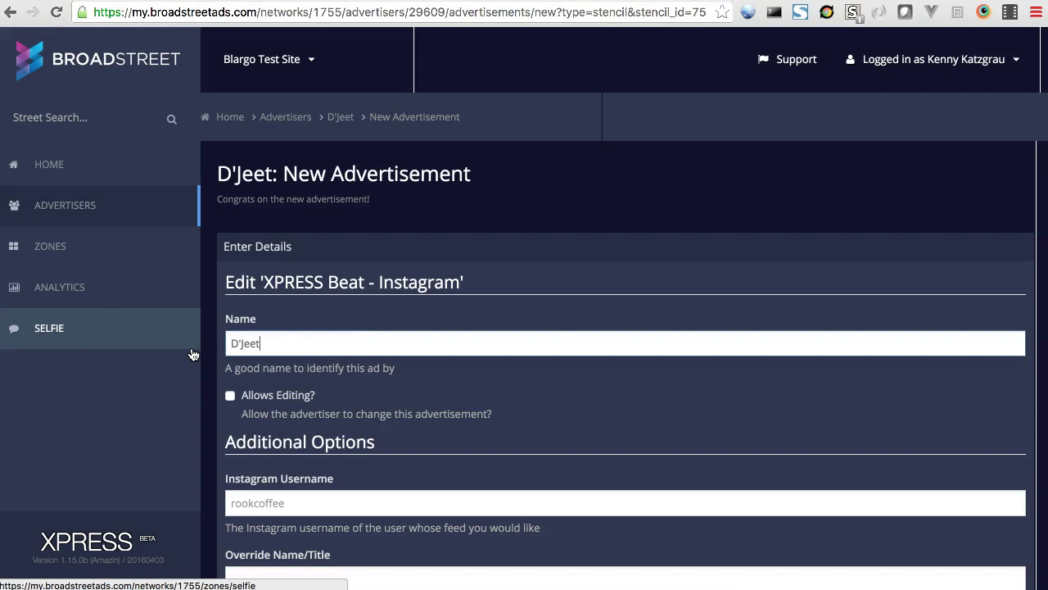
scroll(262, 374, "down", 3)
left_click(264, 366)
type("_djeet_")
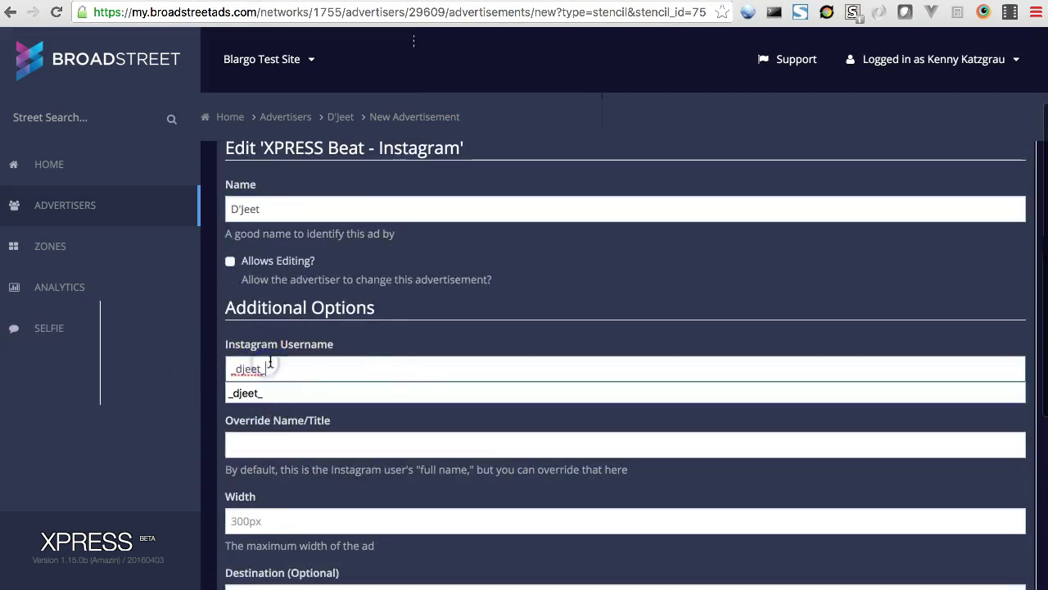
Mark the D'Jeet advertisement as comped, review its optional width, destination and throttle fields, keep their defaults and create it.
scroll(377, 352, "down", 5)
left_click(231, 481)
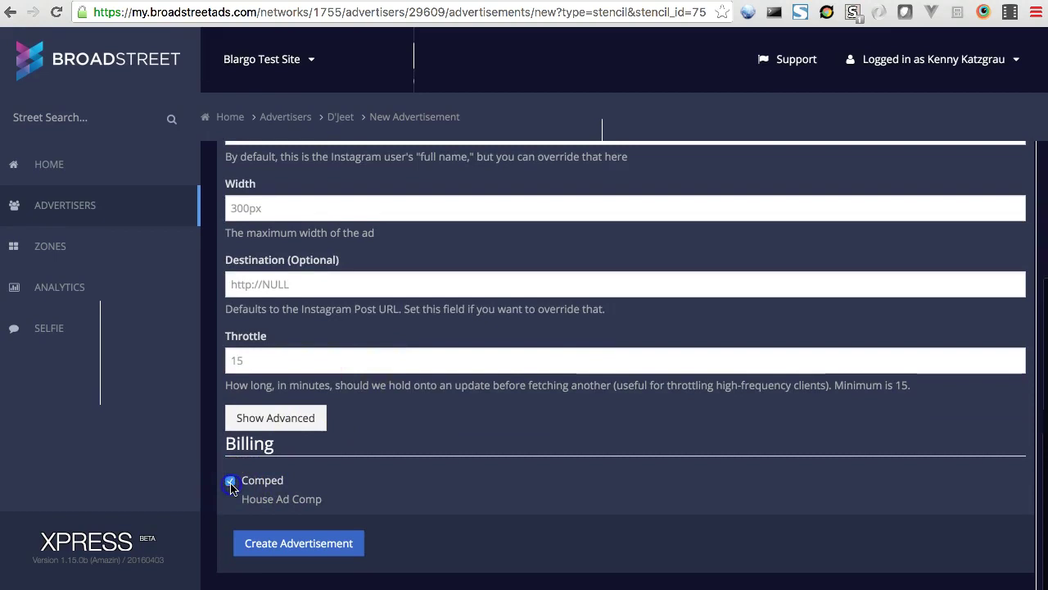
left_click(279, 547)
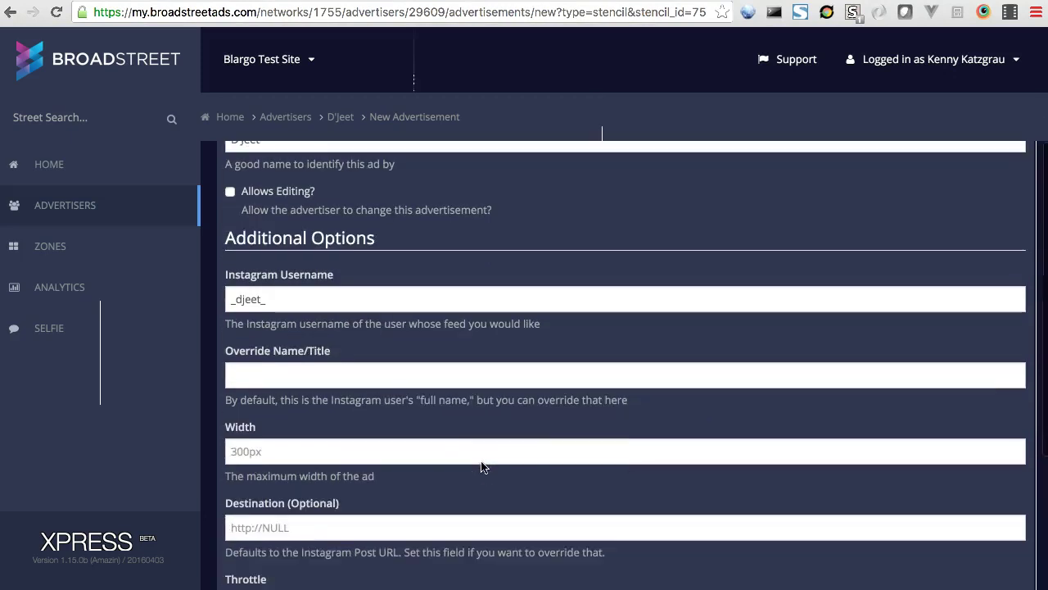
scroll(482, 467, "down", 5)
scroll(480, 463, "up", 2)
left_click(321, 388)
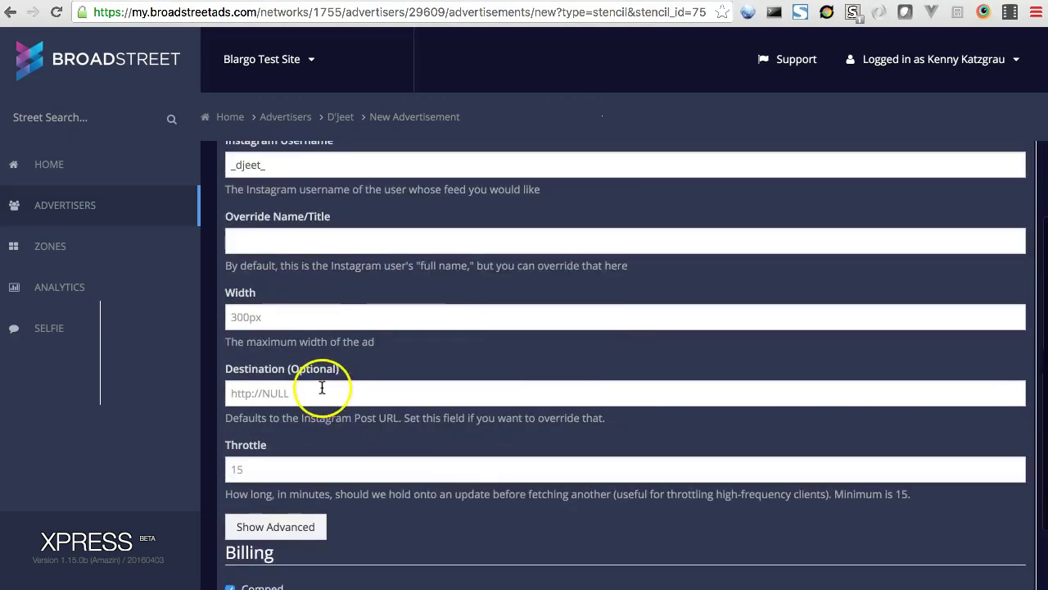
scroll(322, 389, "up", 1)
scroll(319, 410, "down", 4)
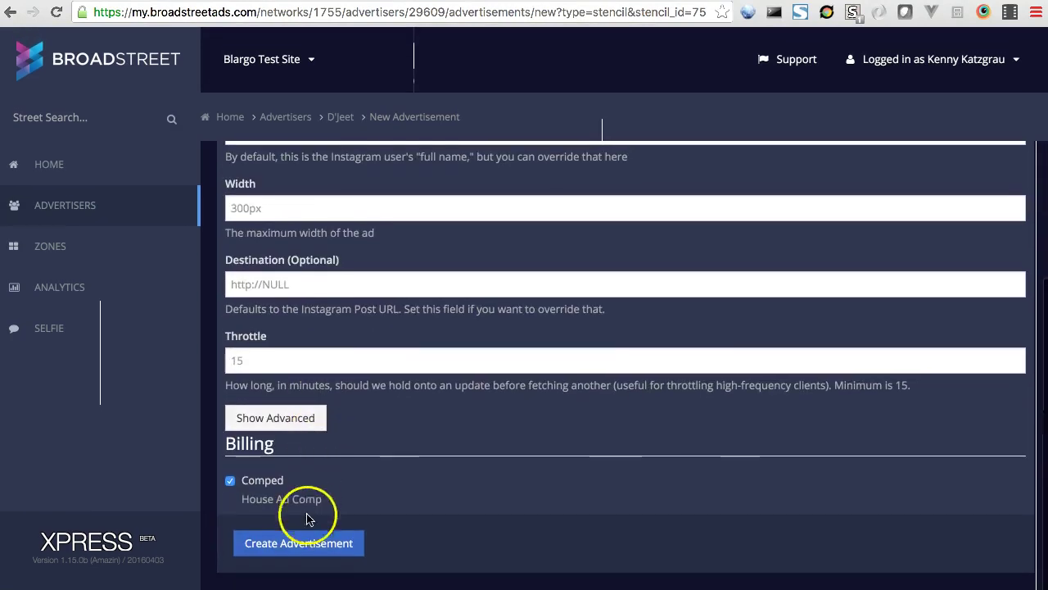
left_click(301, 544)
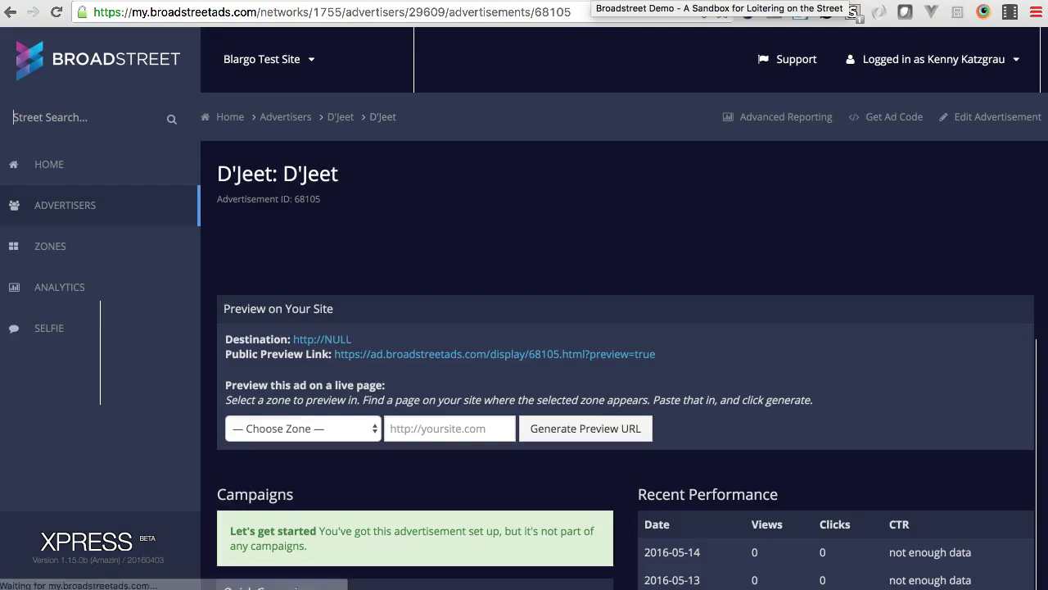
Reload the Broadstreet Demo site, check the 10th Ave Burrito post in its Around Town stream and return to the D'Jeet advertisement.
left_click(579, 10)
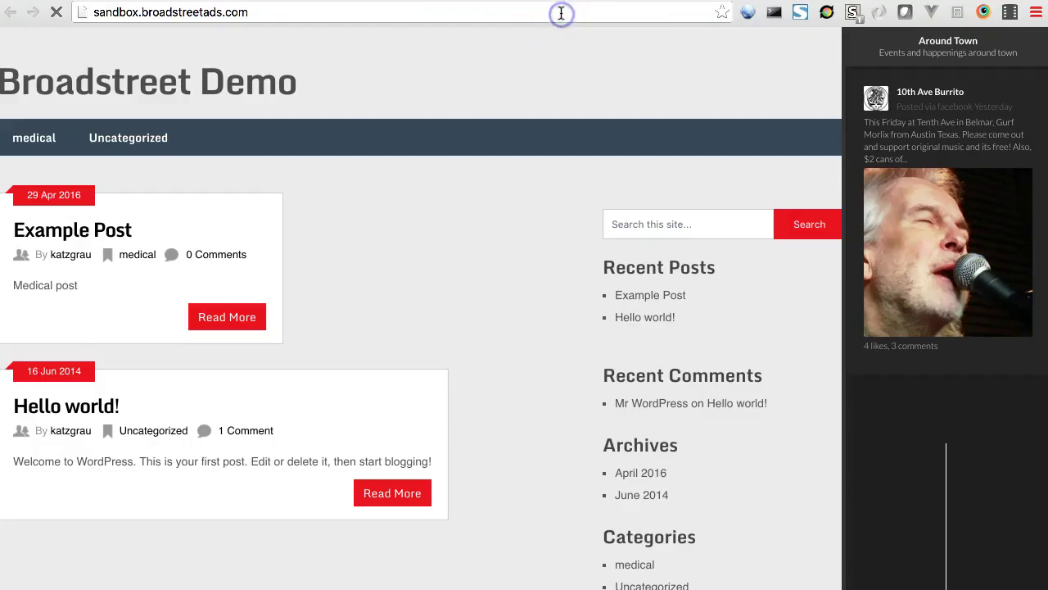
key("Return")
scroll(911, 202, "down", 5)
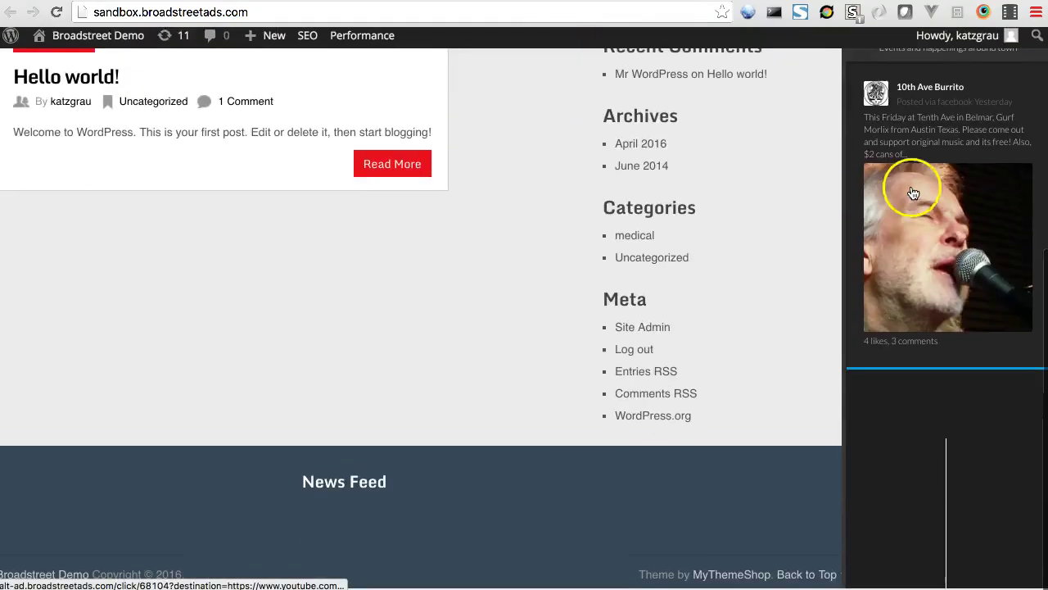
scroll(995, 172, "up", 3)
left_click(766, 2)
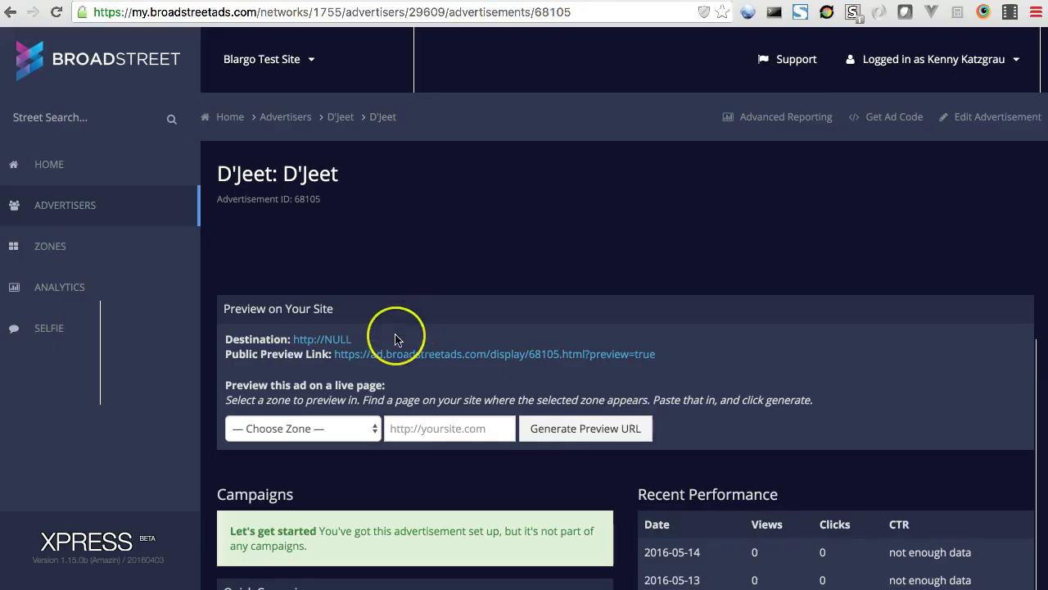
Create a new quick campaign for the D'Jeet advertisement, keeping the name D'Jeet: 05 / 2016 and placing it in the Emcee Zone without dates.
scroll(395, 335, "down", 1)
scroll(396, 340, "up", 2)
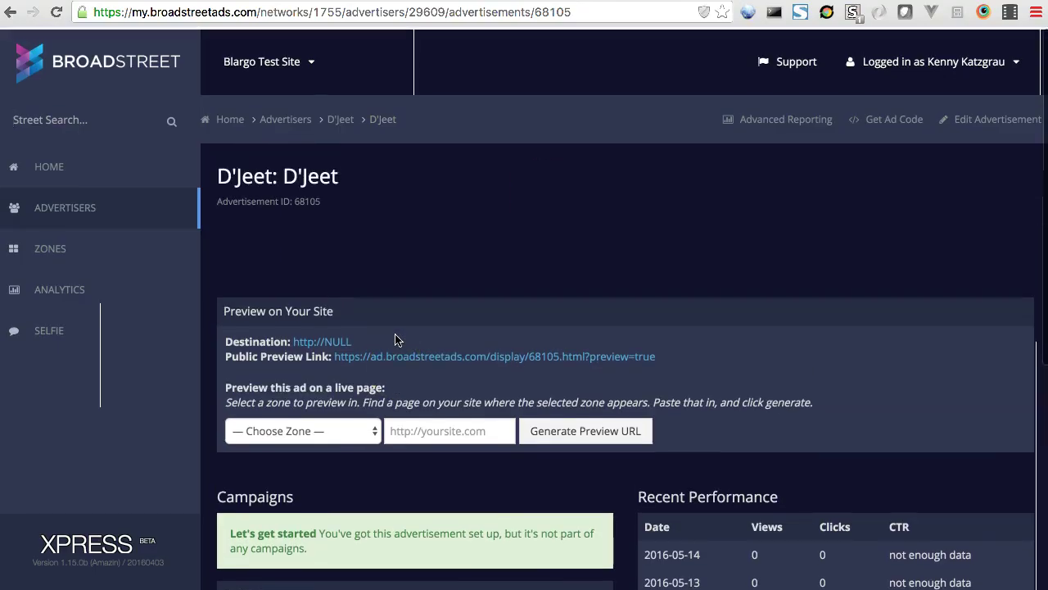
scroll(395, 339, "down", 6)
scroll(395, 339, "up", 4)
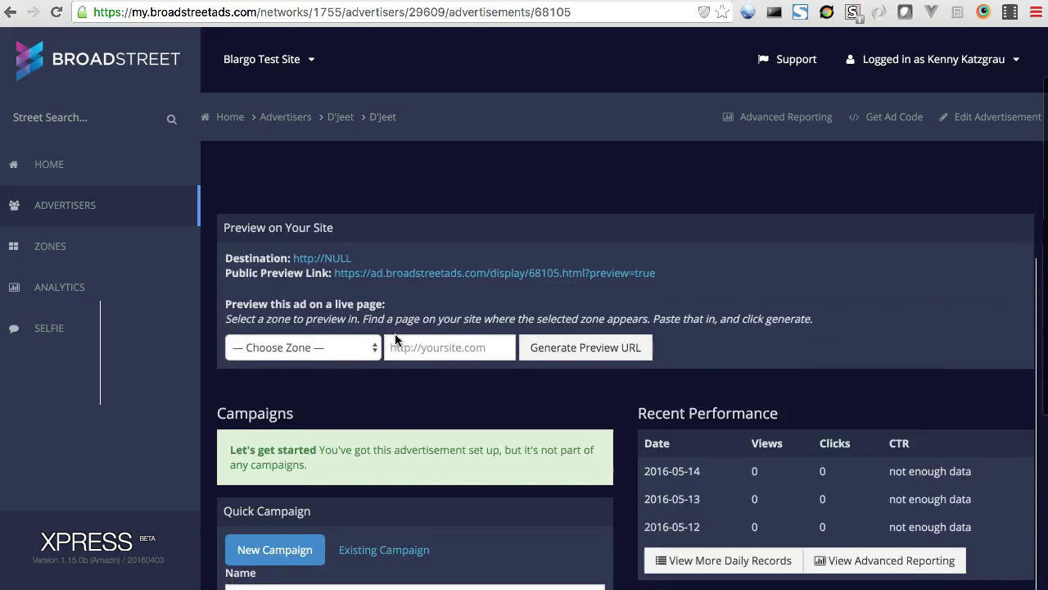
scroll(395, 339, "down", 3)
left_click(332, 321)
scroll(330, 315, "up", 3)
scroll(330, 315, "down", 4)
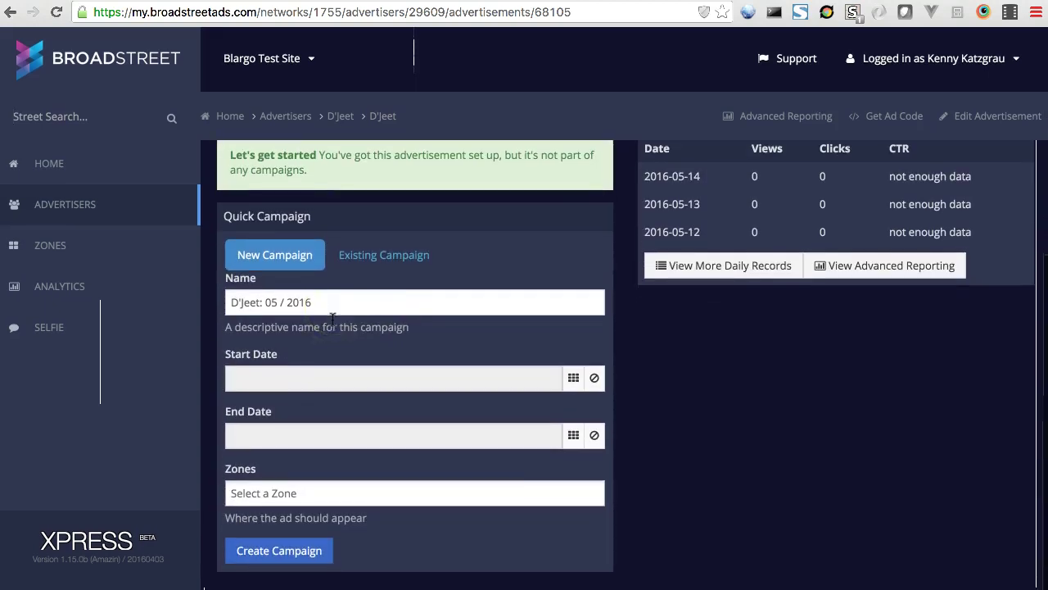
left_click(324, 493)
scroll(323, 494, "down", 1)
left_click(324, 474)
type("emce")
key("Return")
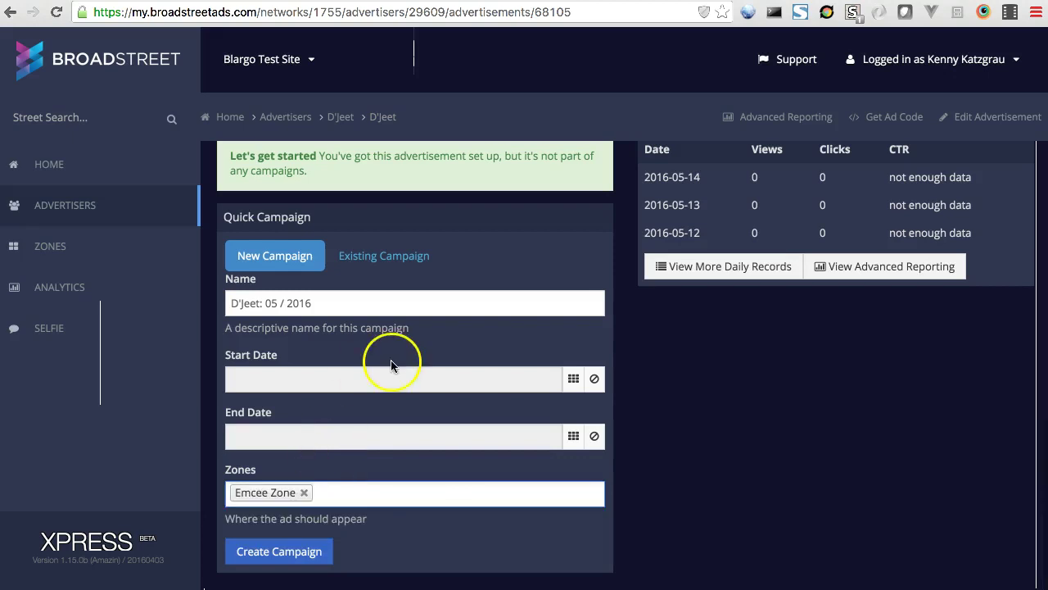
left_click(279, 551)
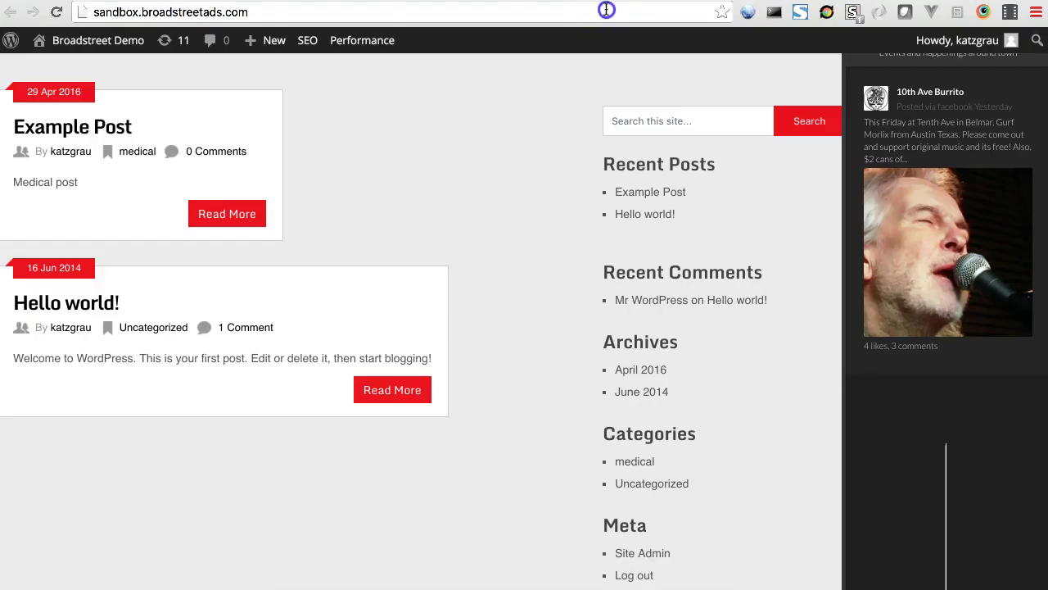
Reload the Broadstreet Demo site and check the D'Jeet Instagram post in the social stream.
left_click(606, 9)
key("Return")
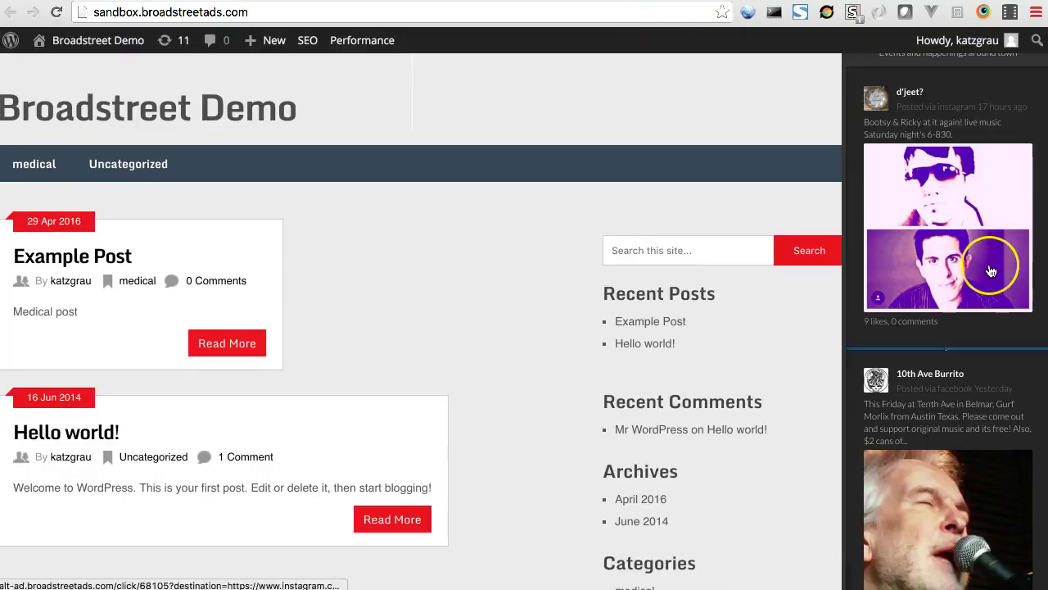
scroll(991, 270, "down", 3)
scroll(991, 270, "up", 3)
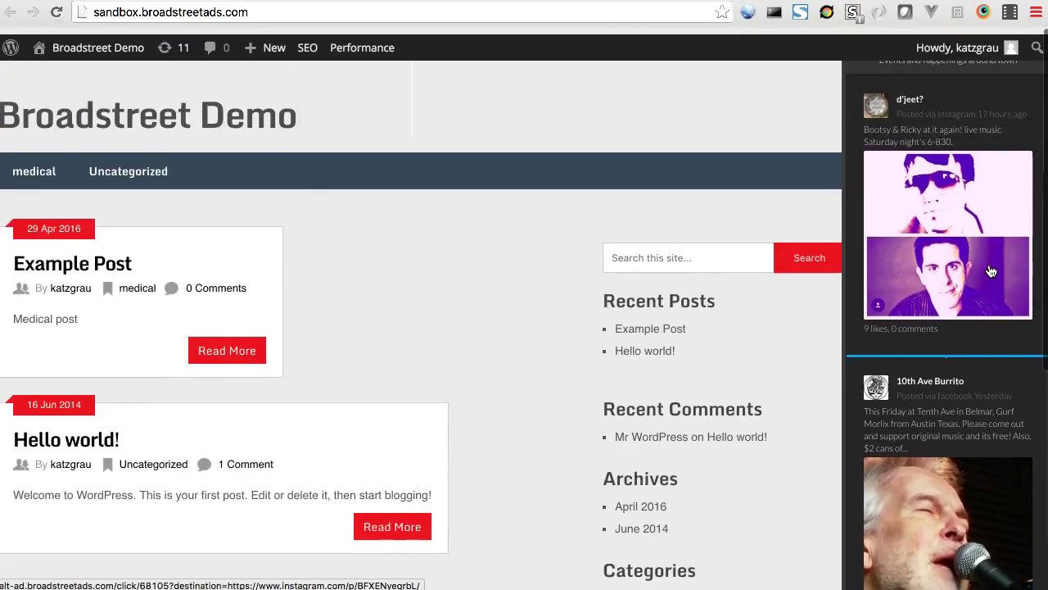
left_click(374, 200)
left_click(568, 182)
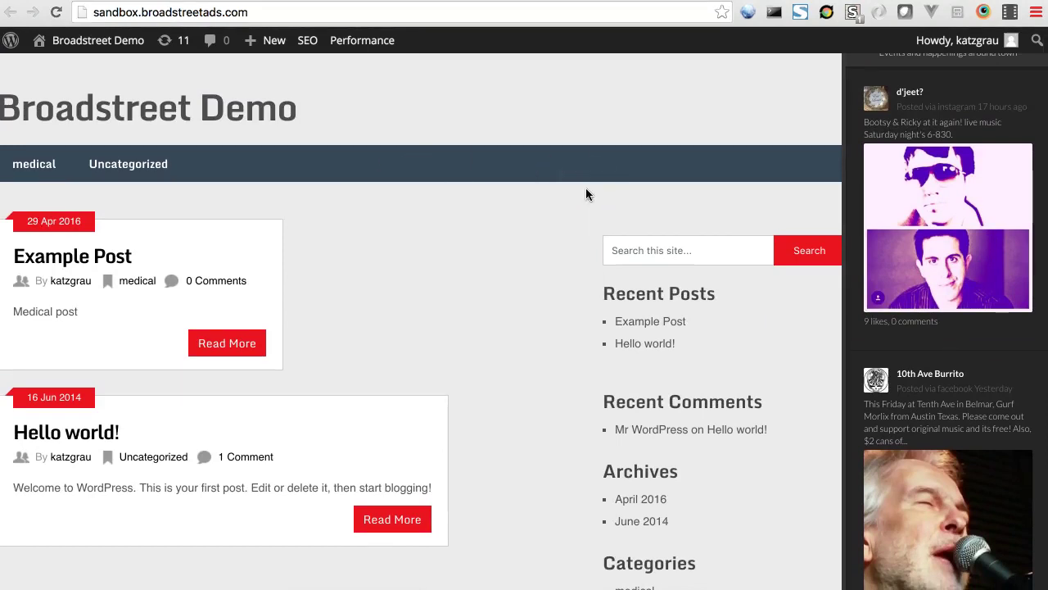
left_click(595, 175)
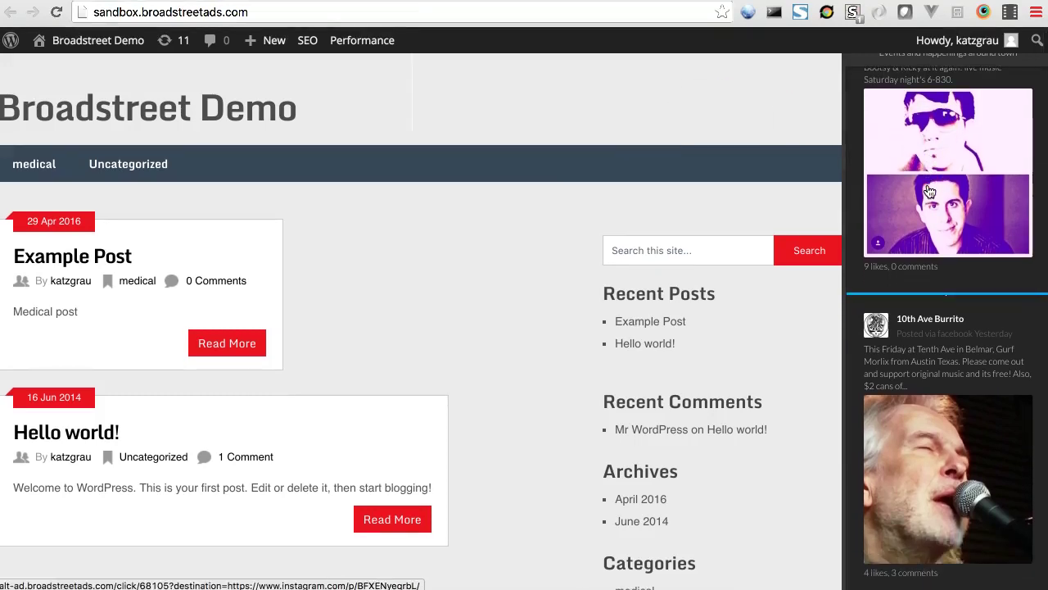
Look through the D'Jeet and 10th Ave Burrito posts in the stream alongside the page content.
scroll(930, 192, "down", 3)
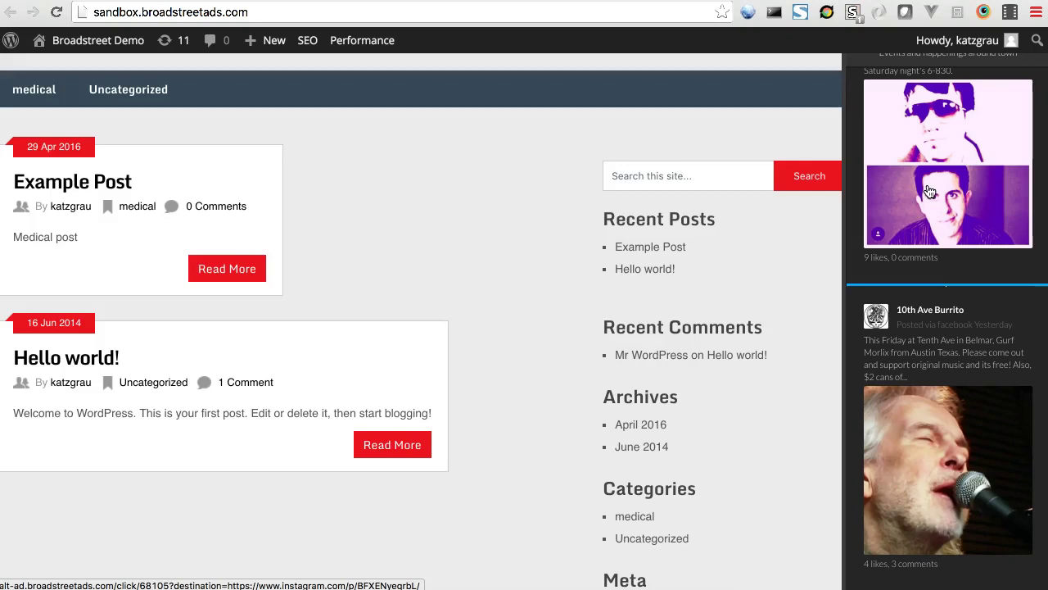
scroll(924, 416, "down", 3)
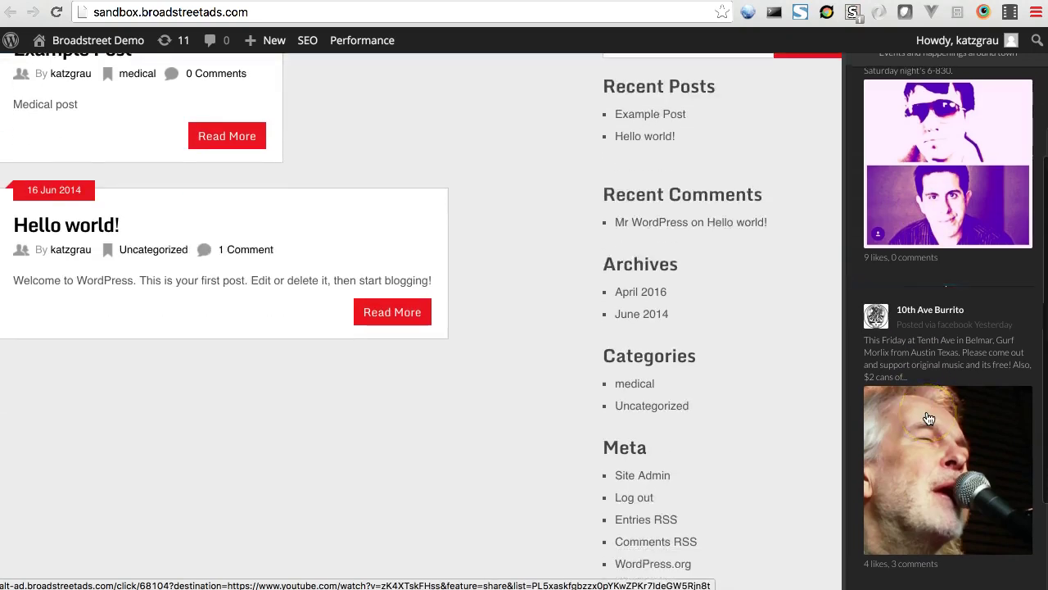
scroll(926, 421, "up", 5)
scroll(928, 417, "up", 2)
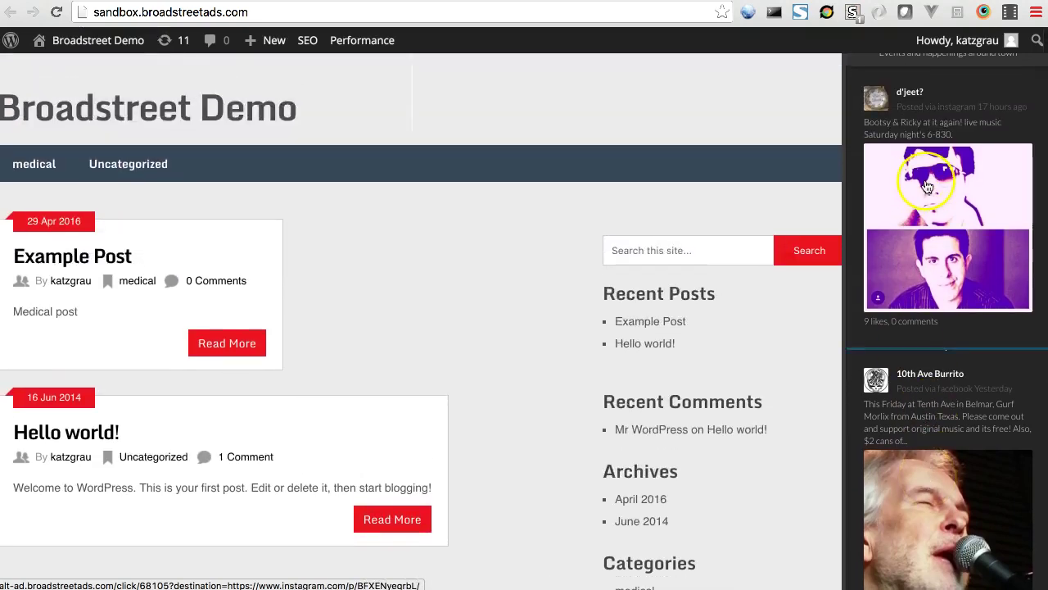
Narrow the demo site to mobile width using the developer console, then expand, collapse and re-expand the Around Town stream.
key("super+alt+j")
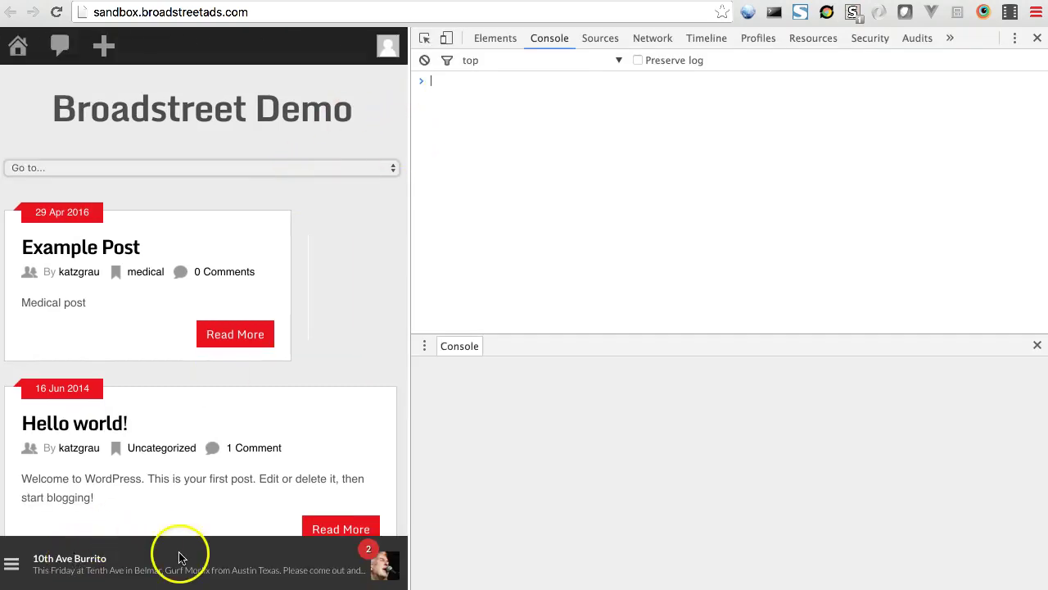
left_click(11, 565)
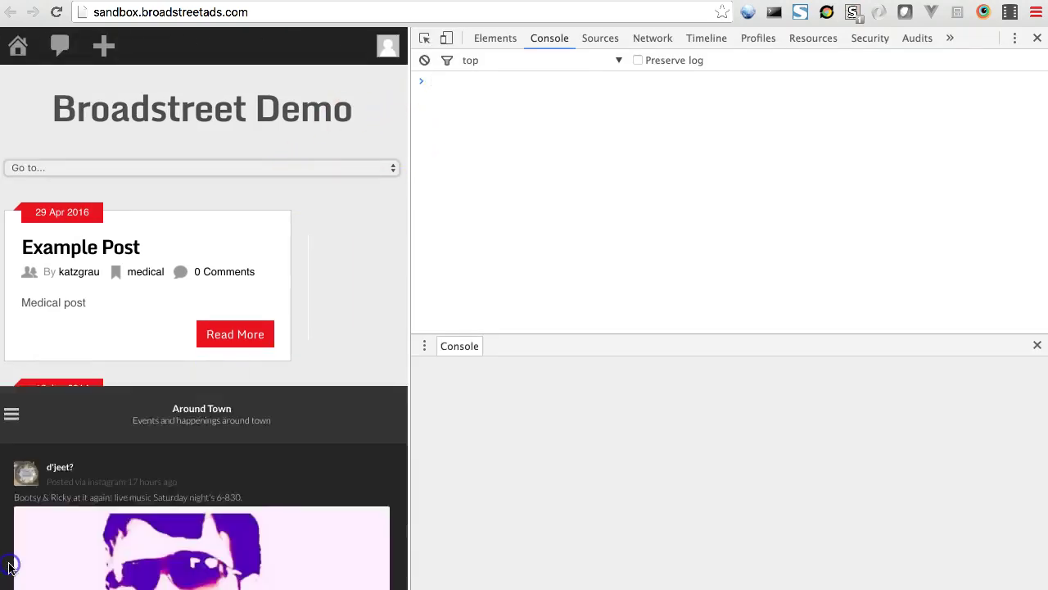
left_click(18, 64)
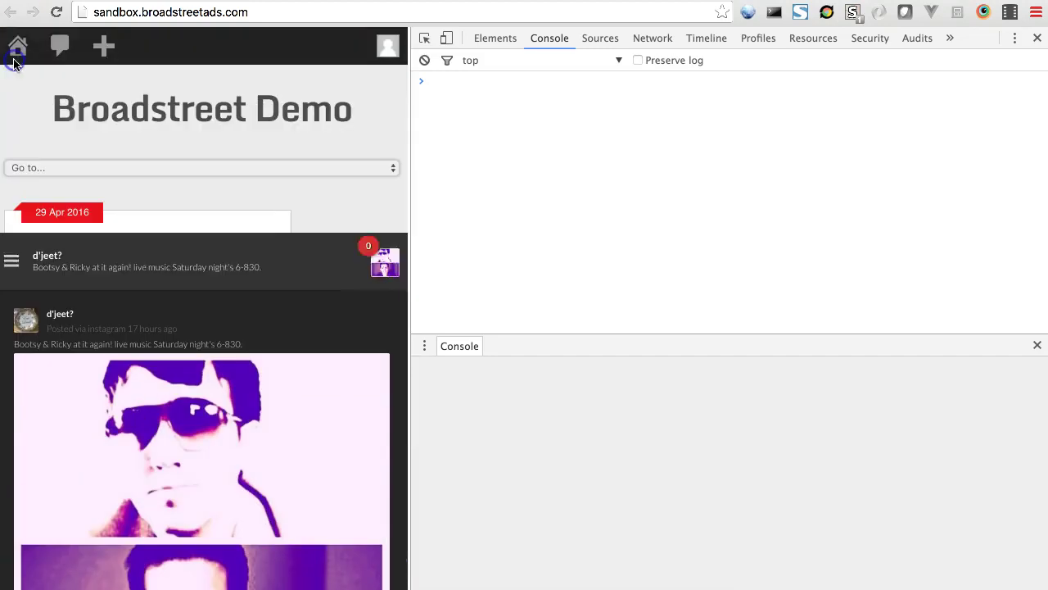
left_click(13, 563)
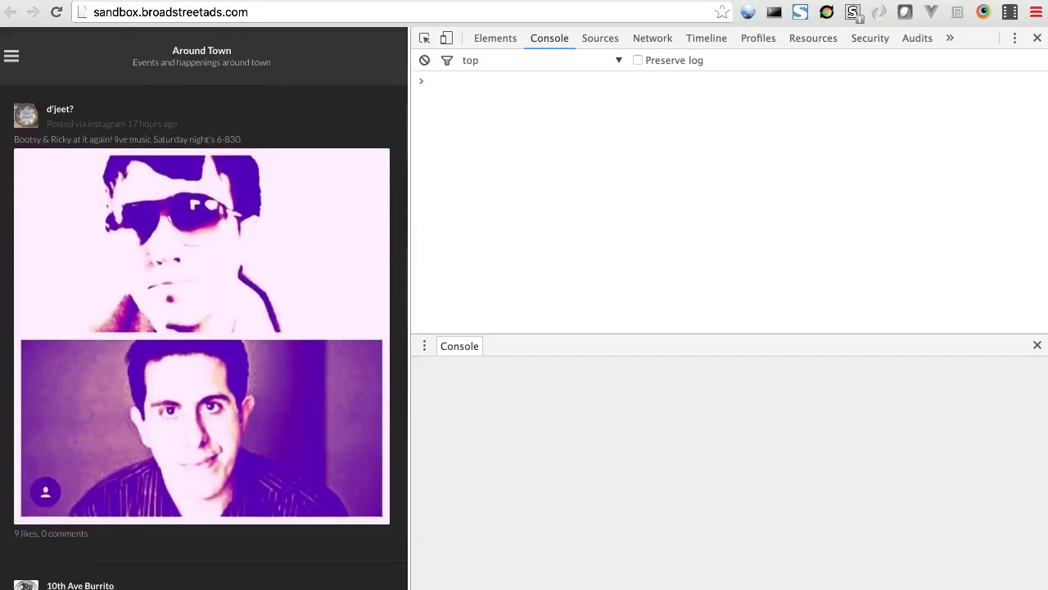
Review the D'Jeet and 10th Ave Burrito posts in the expanded mobile version of the Around Town stream.
scroll(132, 311, "down", 5)
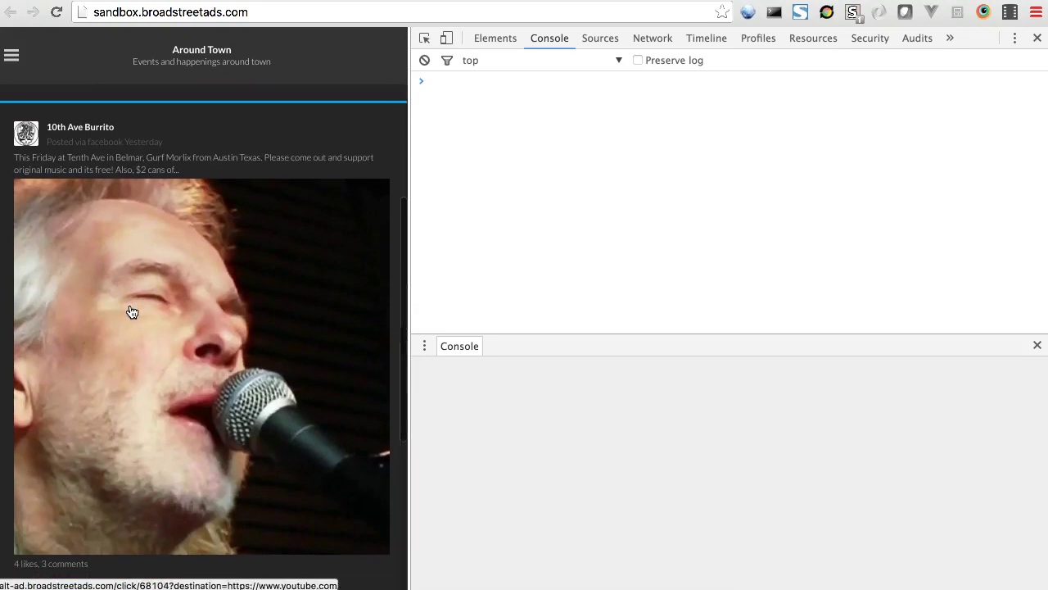
scroll(133, 312, "up", 3)
scroll(69, 385, "down", 3)
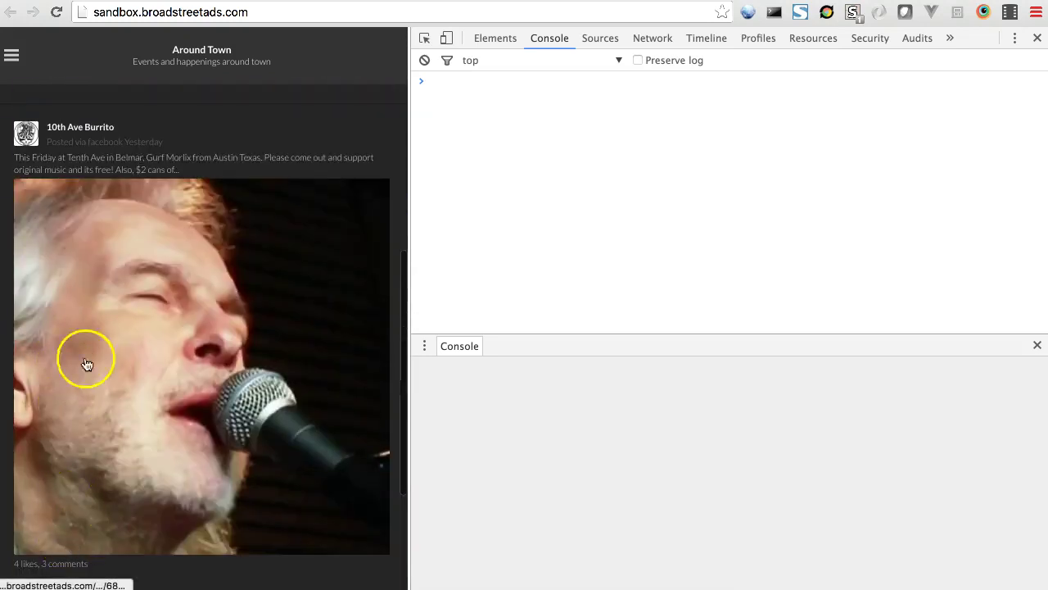
scroll(90, 352, "up", 5)
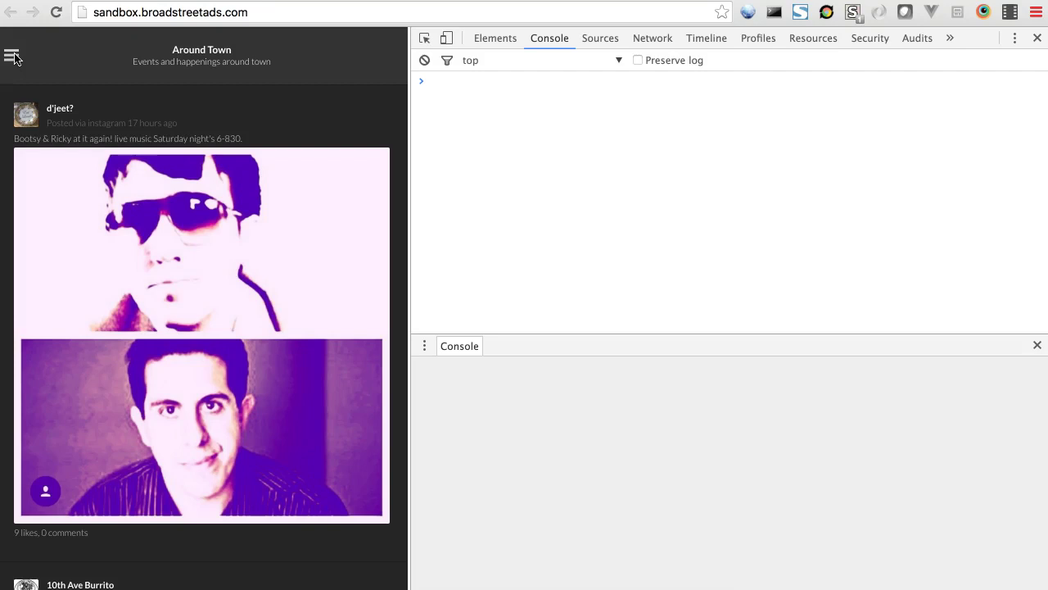
scroll(198, 328, "down", 6)
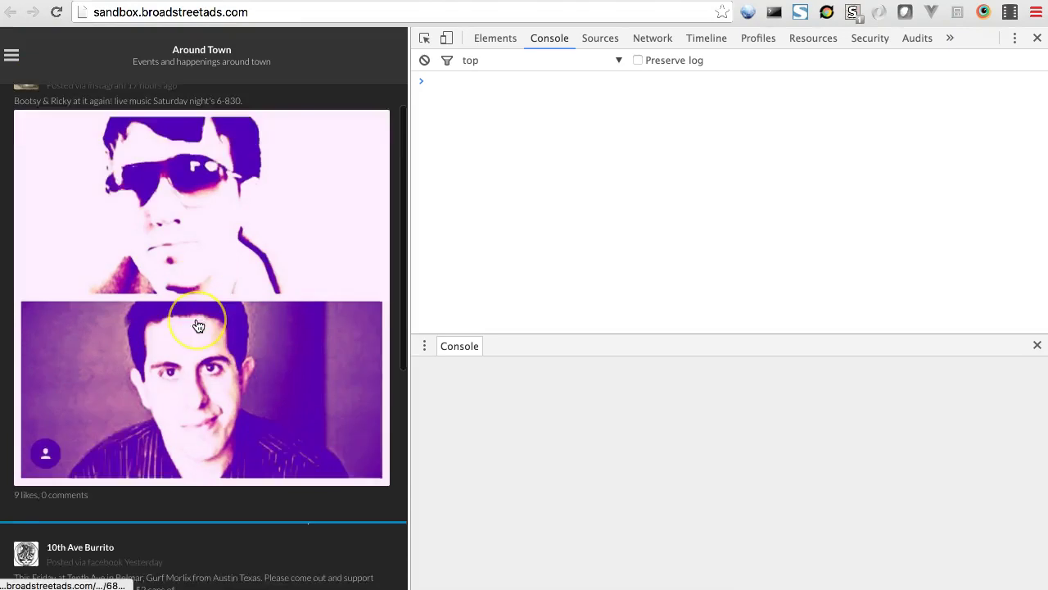
scroll(198, 326, "up", 6)
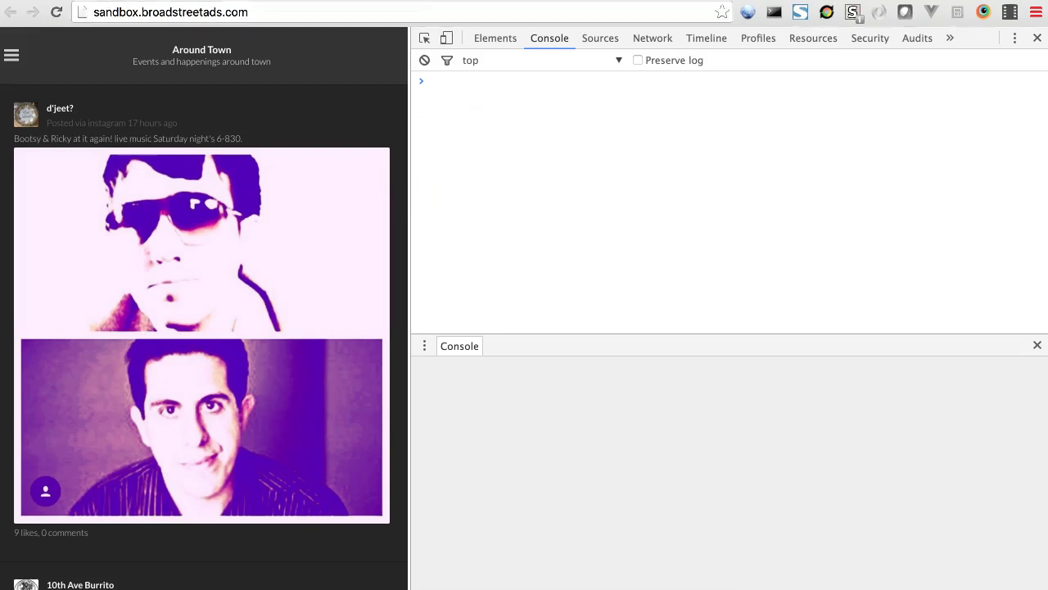
Close the developer tools and look over the full-width demo page and its social stream down to the footer.
left_click(1036, 39)
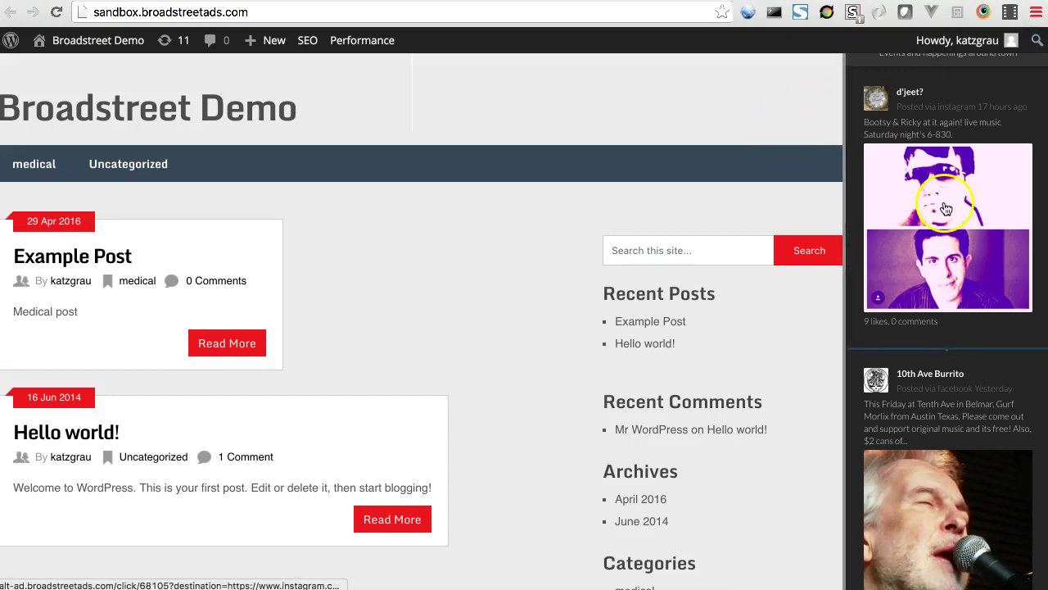
scroll(697, 326, "down", 5)
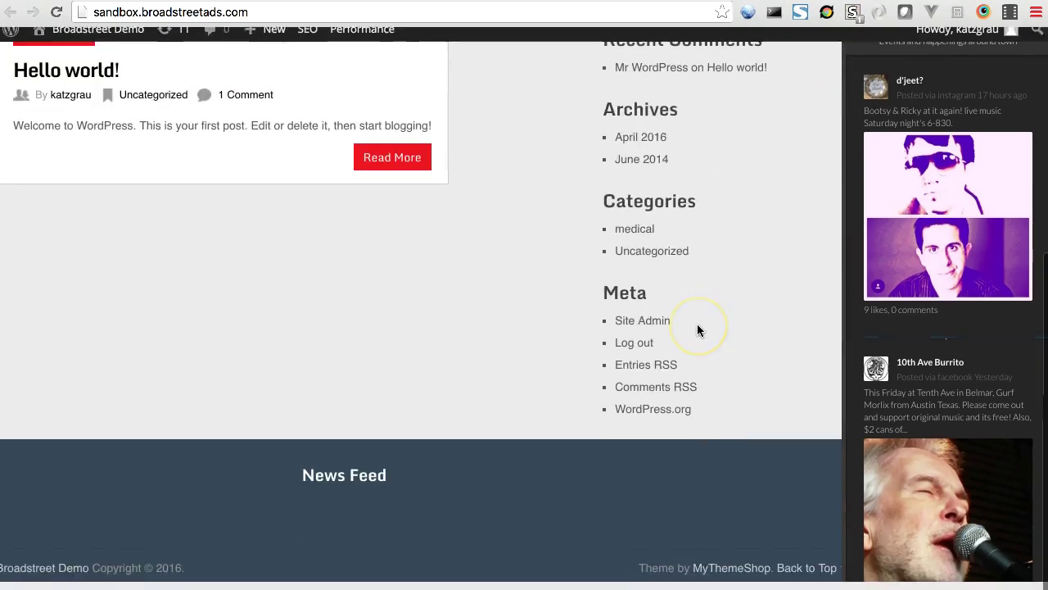
scroll(698, 327, "up", 5)
left_click(665, 351)
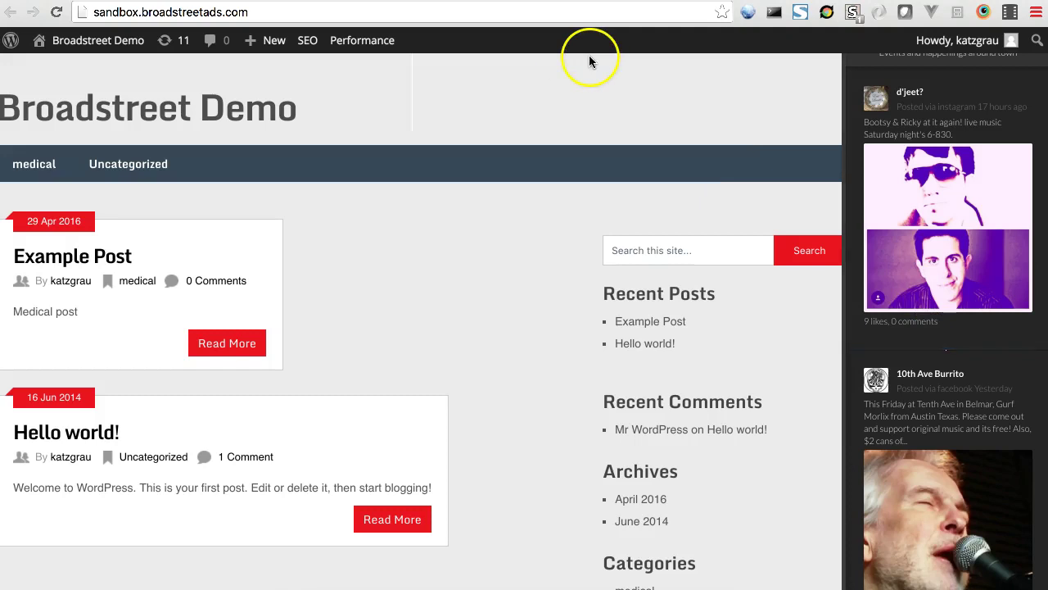
scroll(926, 328, "down", 2)
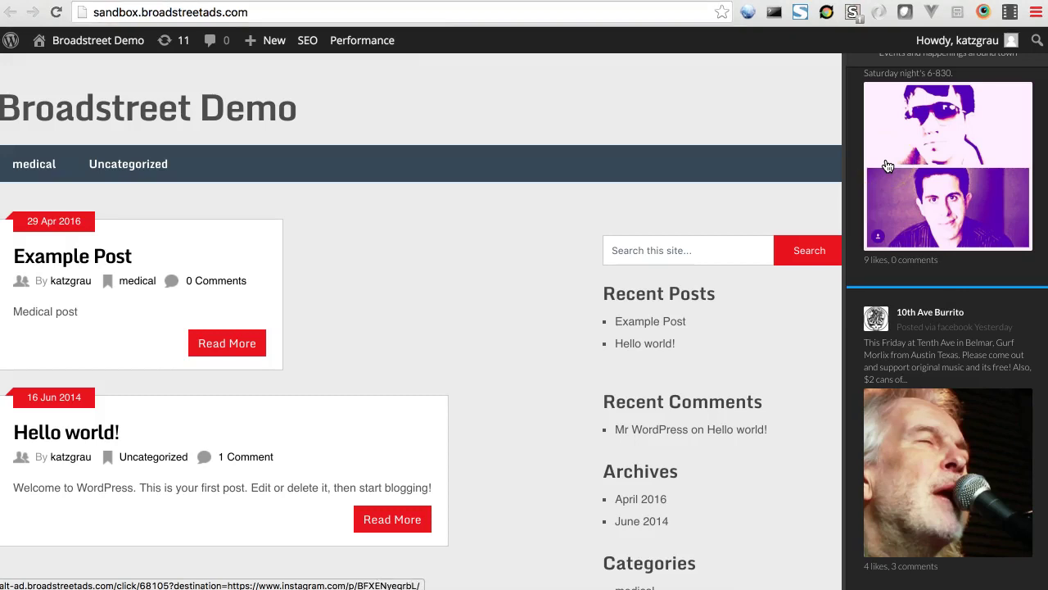
scroll(887, 166, "up", 2)
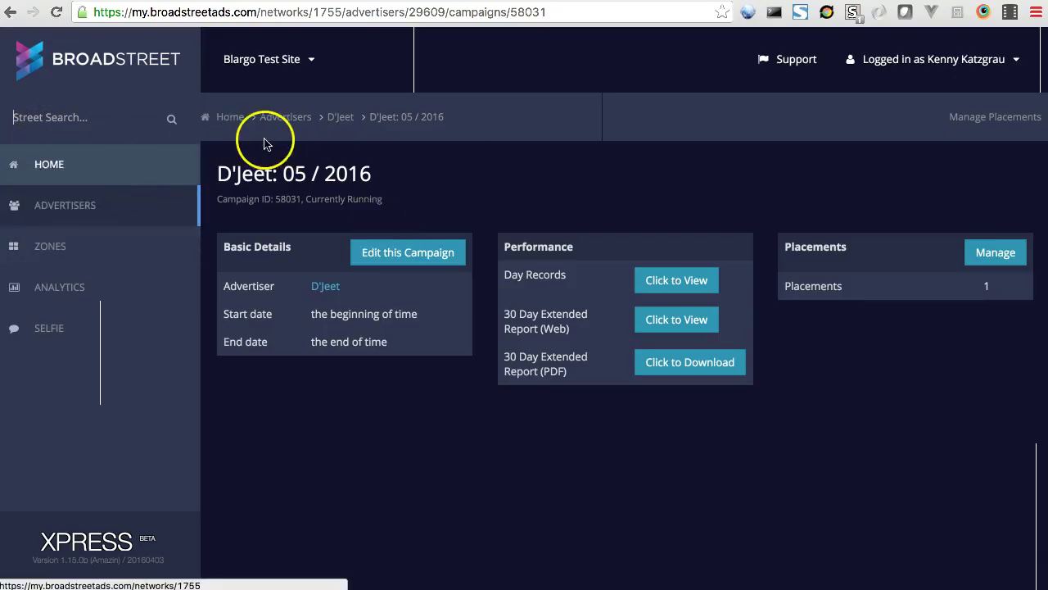
Load network 229 in the Broadstreet dashboard and look at the example social stream on the XPRESS EMCEE / Beat Mixer information page.
left_click_drag(309, 14, 667, 27)
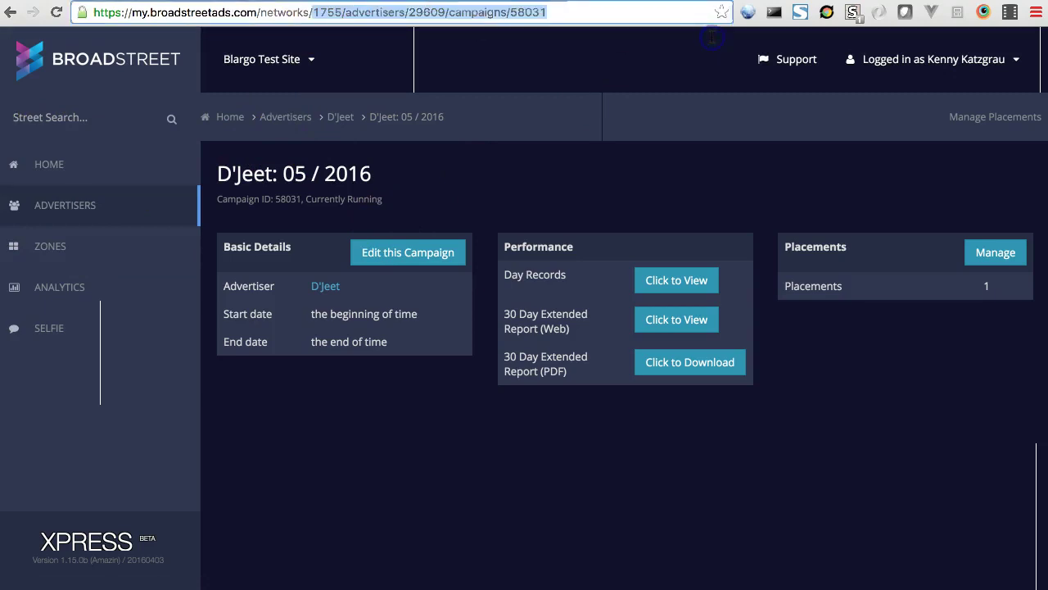
type("229")
key("Return")
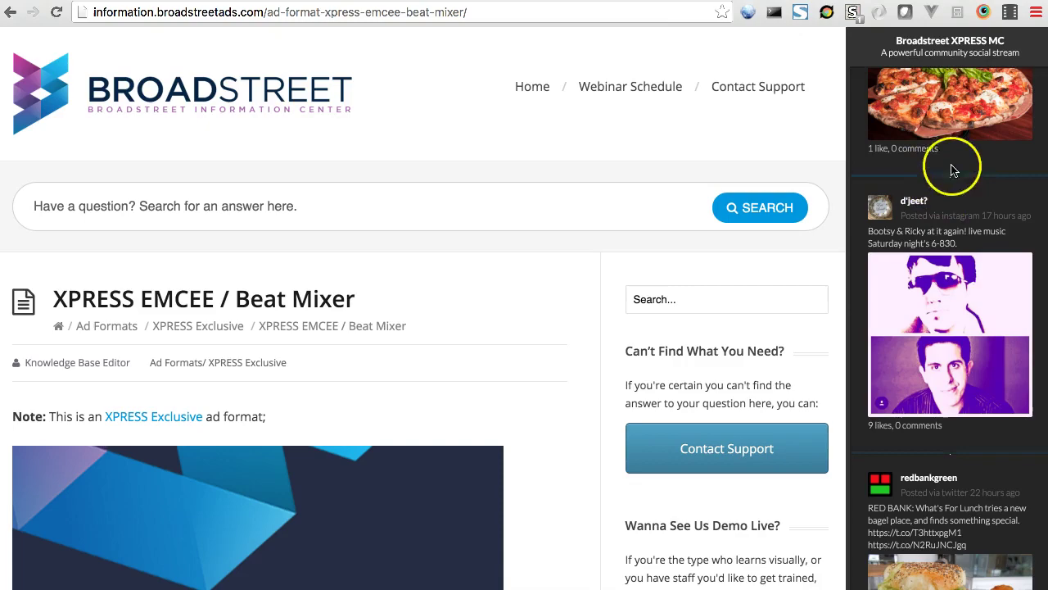
scroll(947, 164, "up", 8)
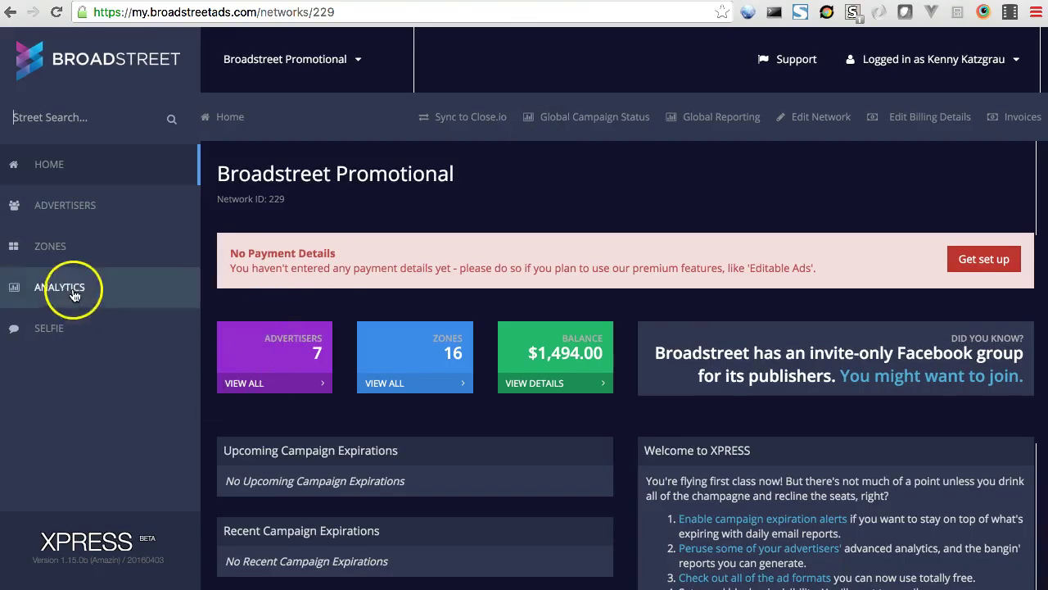
Open the advanced reporting for the XPRESS Beat - 10th Ave Burrito advertisement under the House - Beat Examples advertiser.
left_click(95, 207)
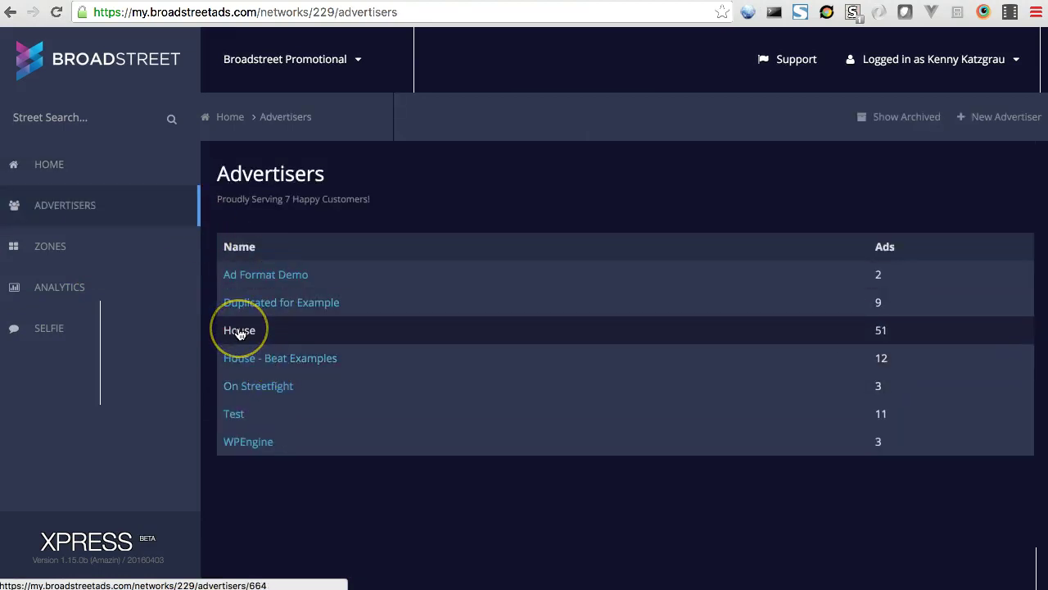
left_click(247, 358)
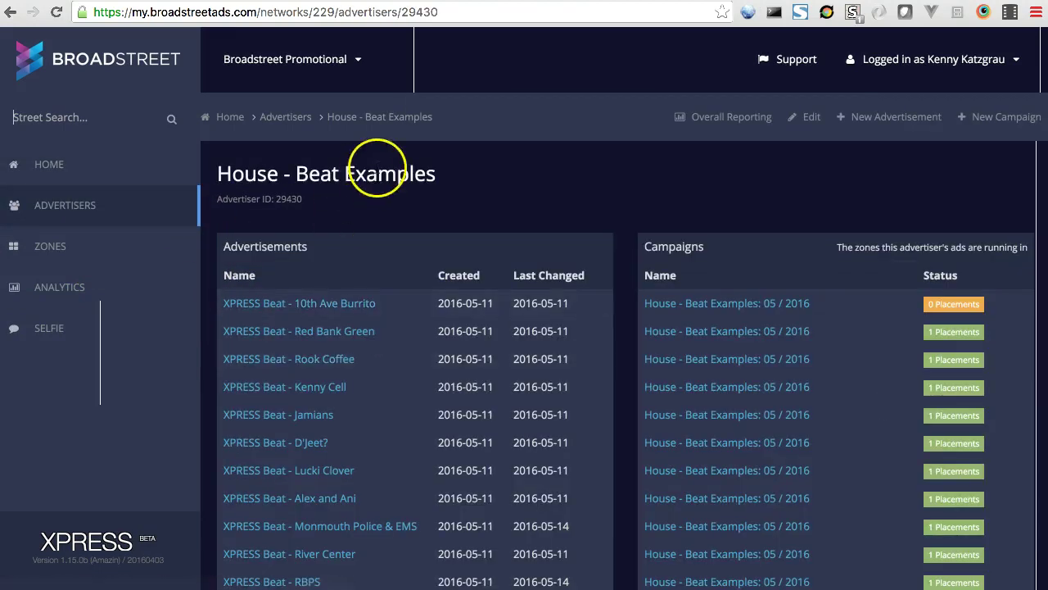
scroll(302, 349, "down", 2)
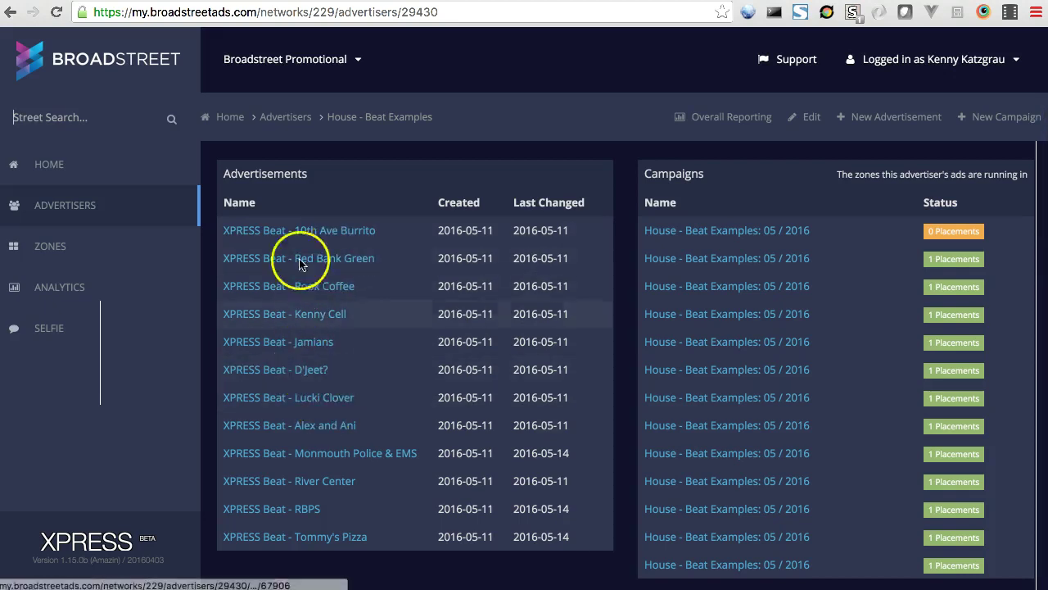
left_click(303, 233)
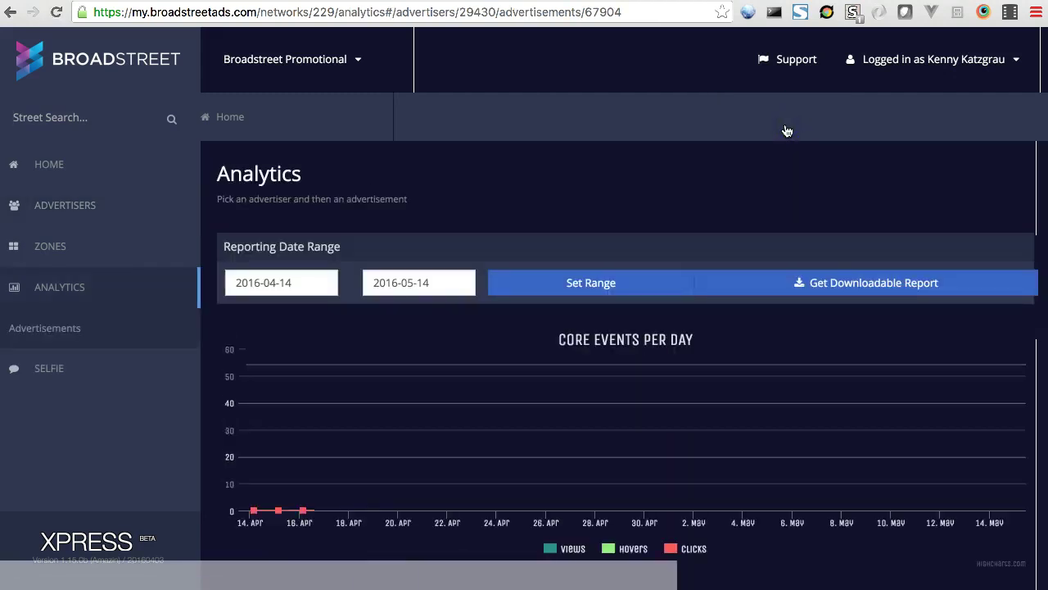
Examine the advertisement's Core Events Per Day chart at its peak in daily views.
left_click(493, 213)
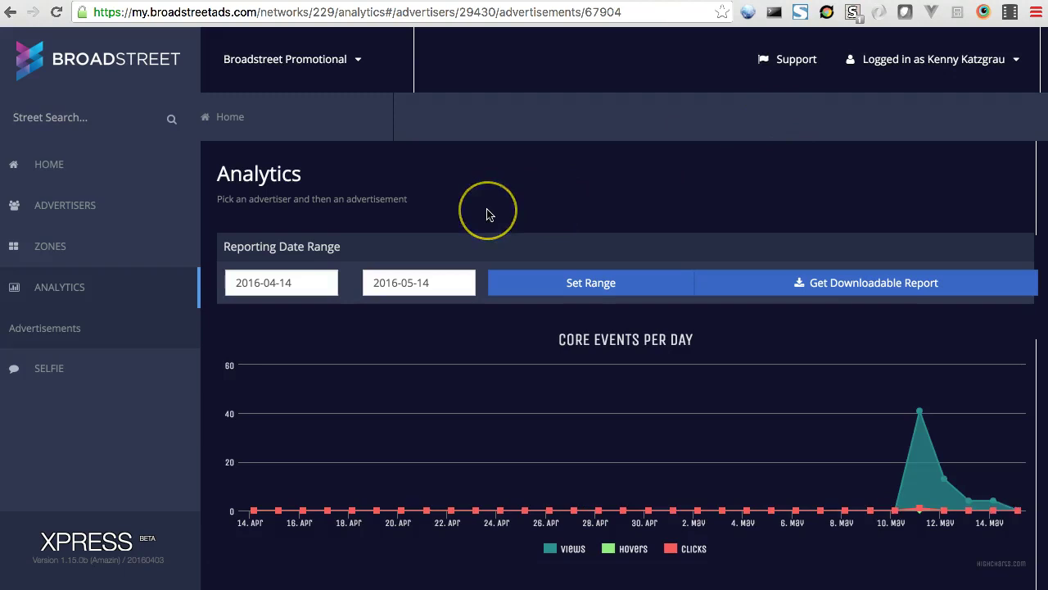
scroll(486, 213, "down", 3)
mouse_move(912, 296)
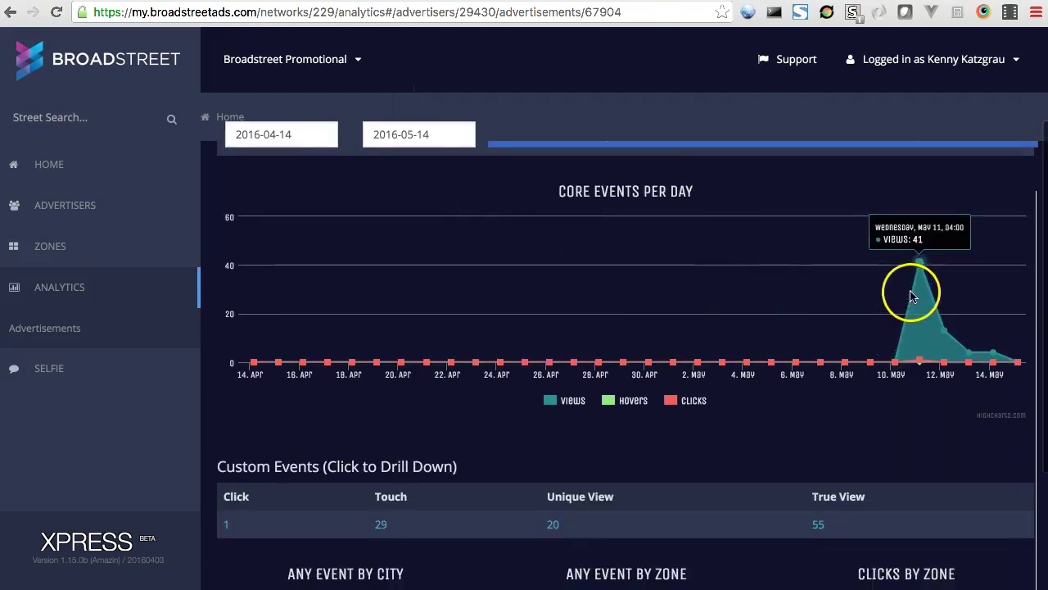
Open the drill-down of the advertisement's True View custom events and examine the event allocation by city chart.
scroll(628, 423, "down", 1)
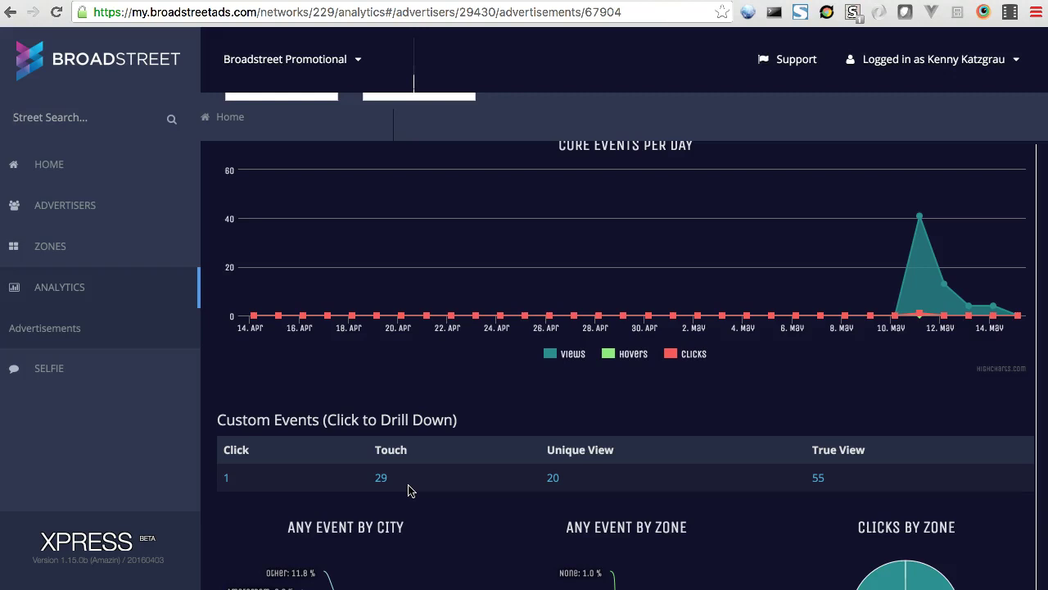
left_click(456, 463)
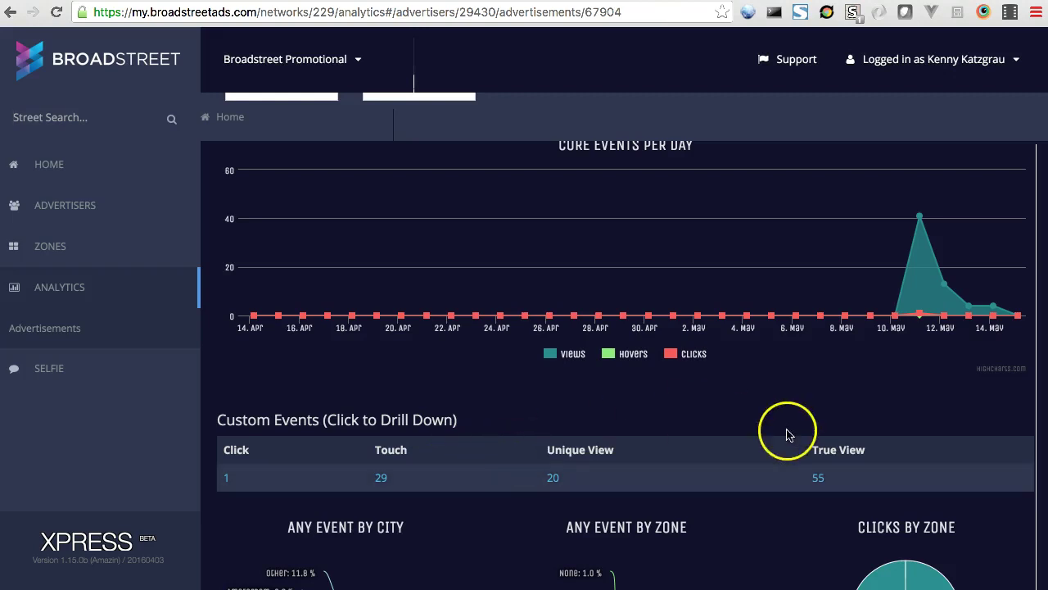
mouse_move(929, 216)
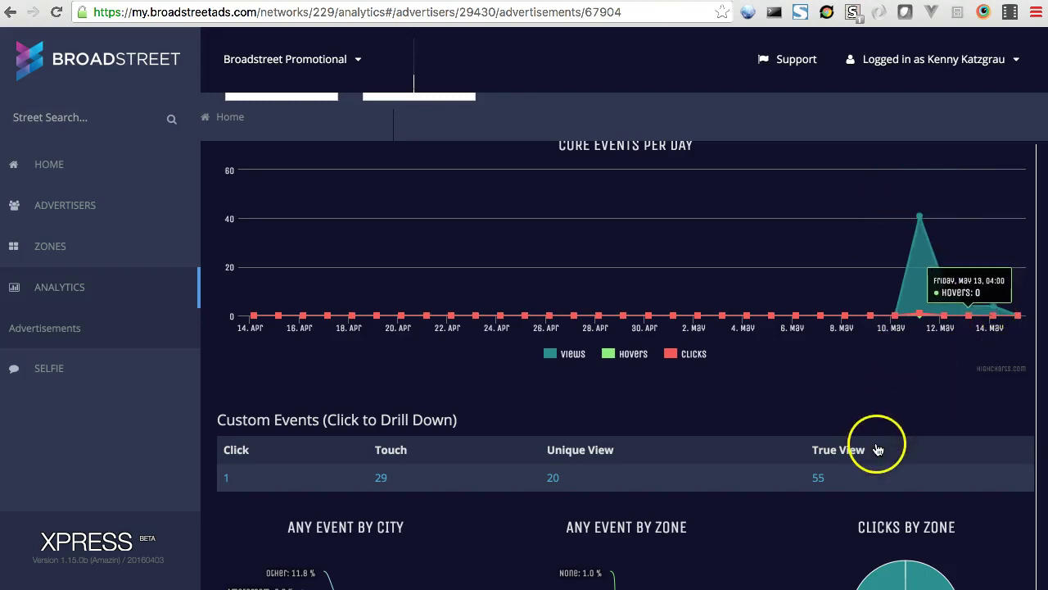
left_click(819, 479)
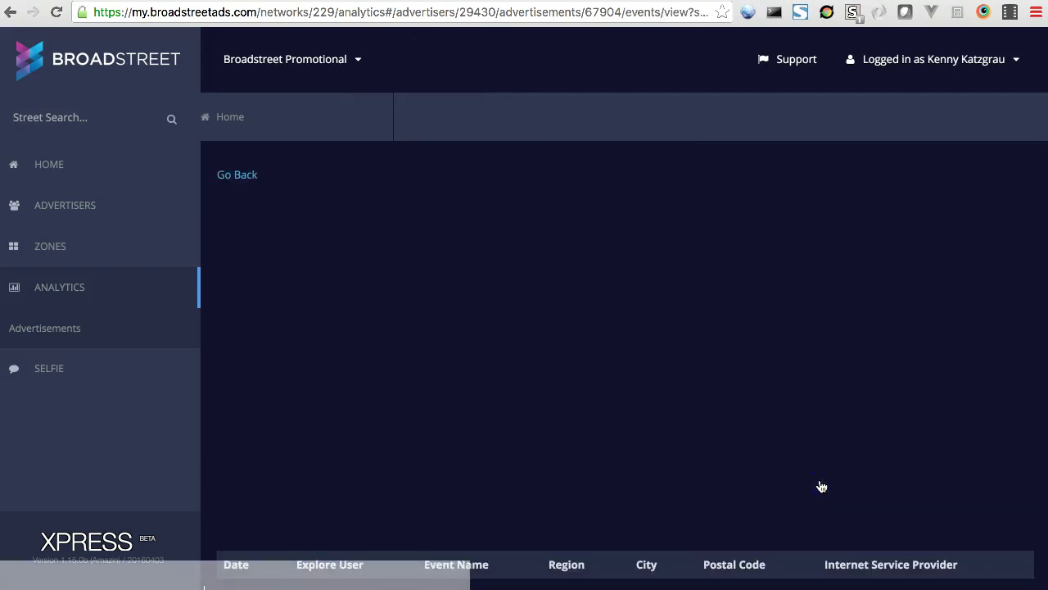
left_click(692, 358)
scroll(692, 358, "down", 2)
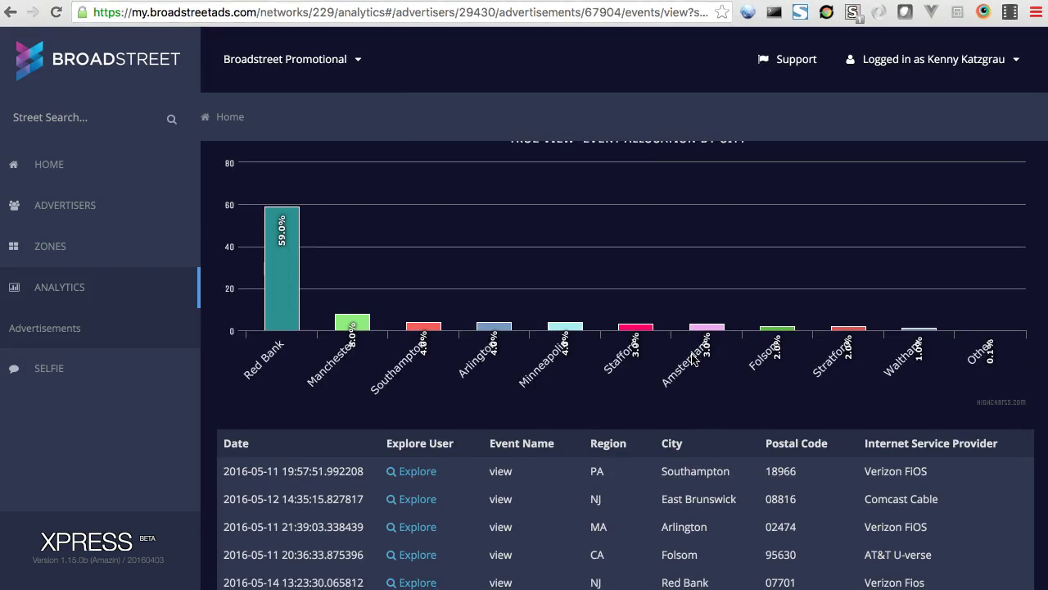
scroll(693, 359, "up", 1)
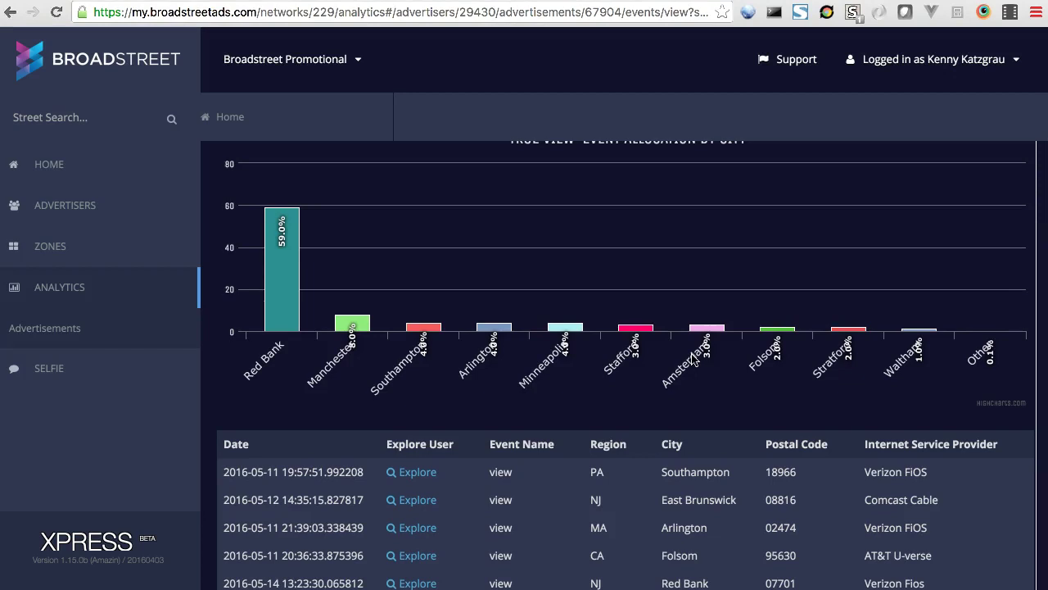
scroll(694, 359, "down", 2)
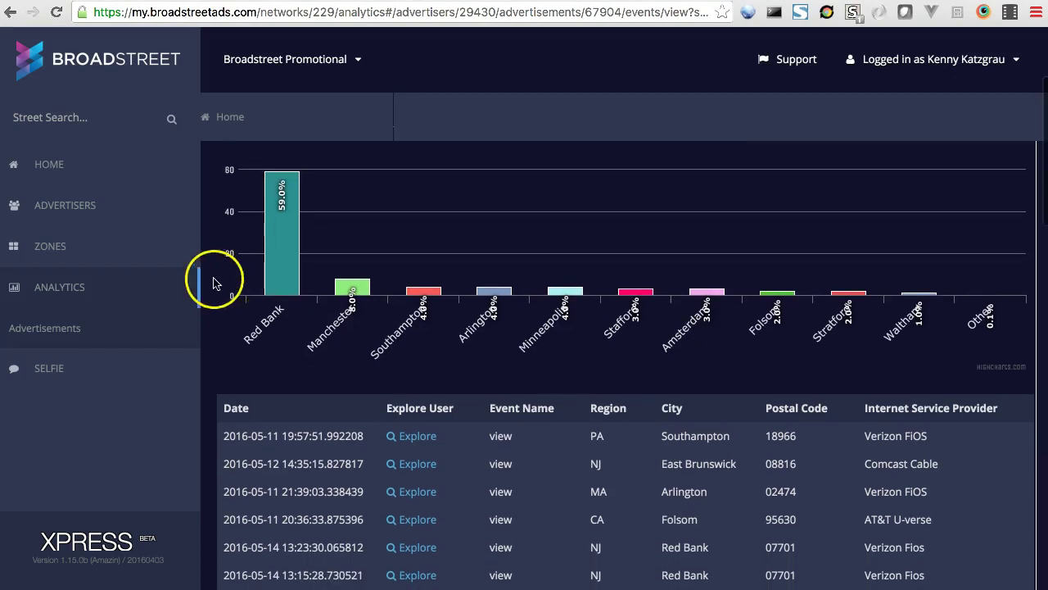
Read through the individual True View events by date, city, postal code and internet provider, and return to the advertisement's analytics.
scroll(671, 360, "down", 3)
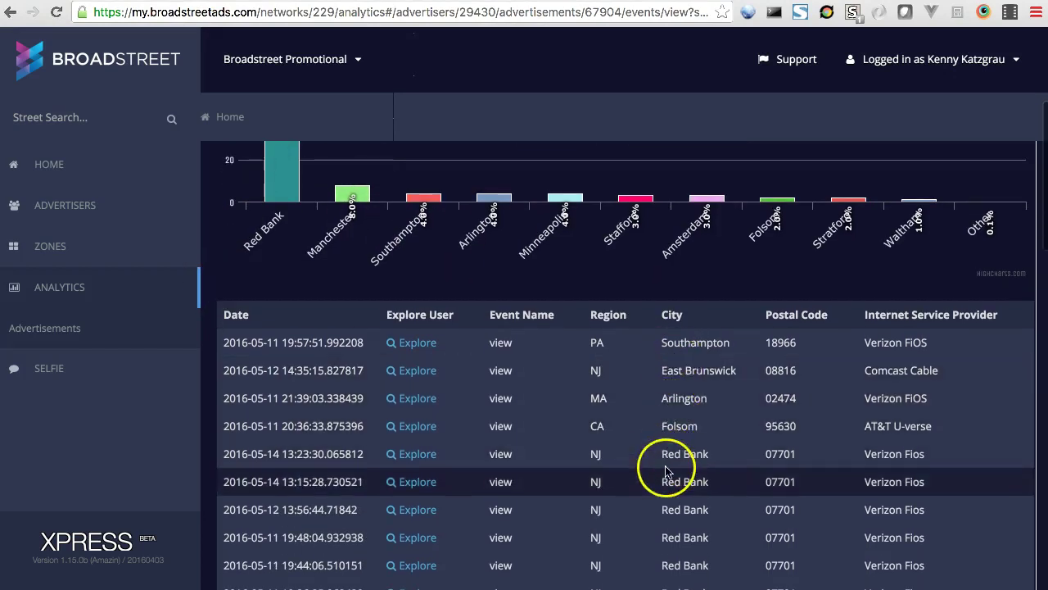
scroll(666, 469, "down", 8)
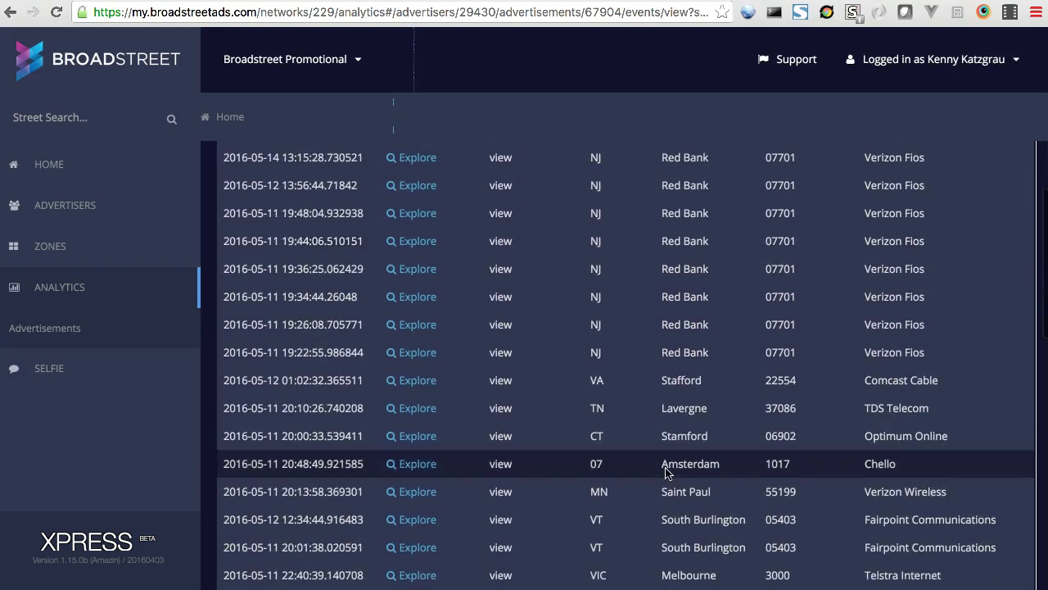
scroll(666, 473, "up", 7)
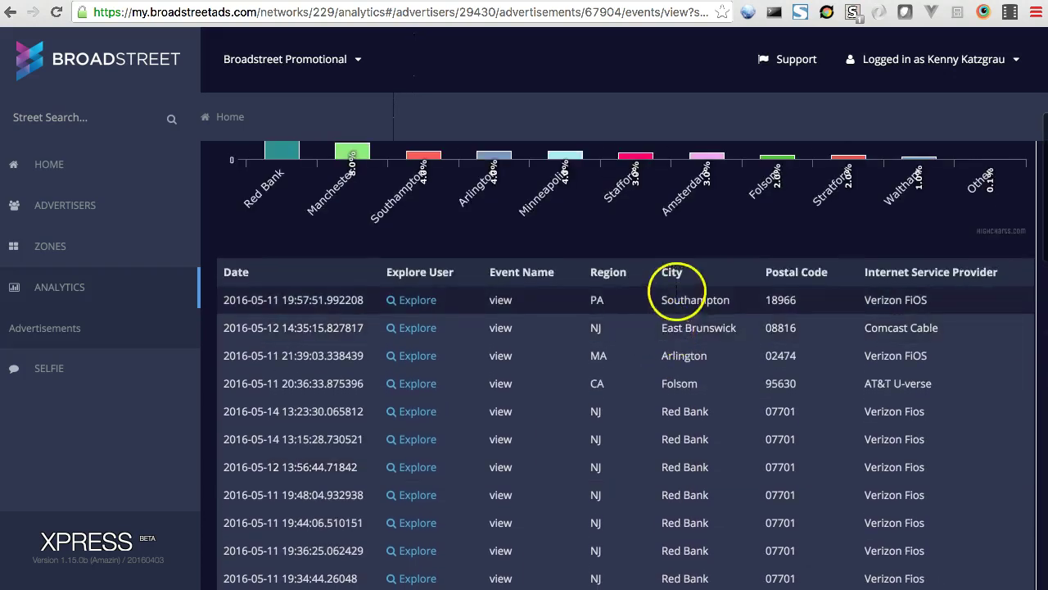
scroll(639, 442, "down", 9)
scroll(642, 442, "down", 15)
scroll(642, 442, "down", 5)
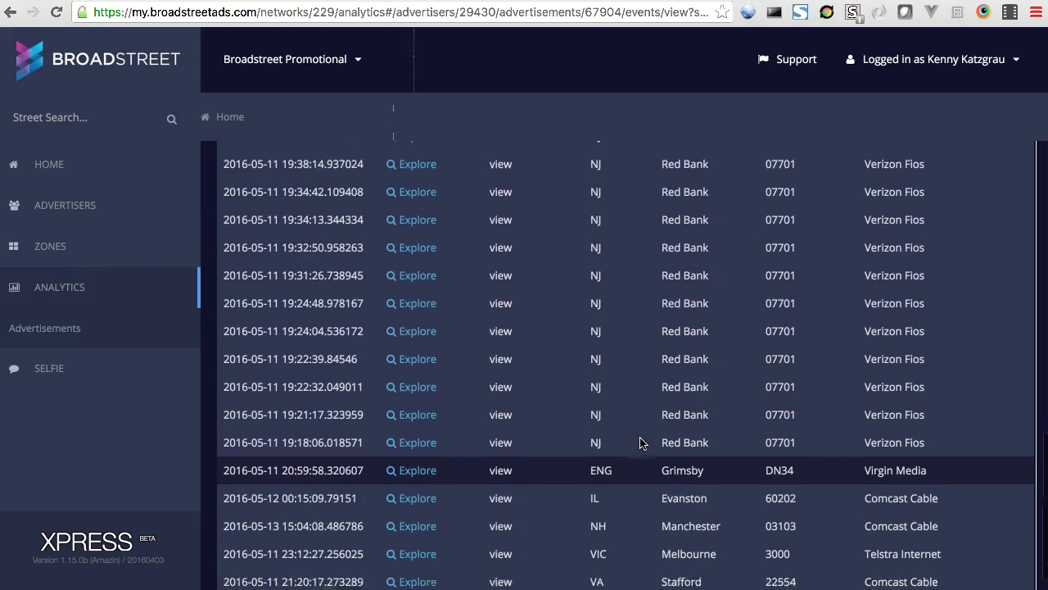
scroll(641, 443, "up", 20)
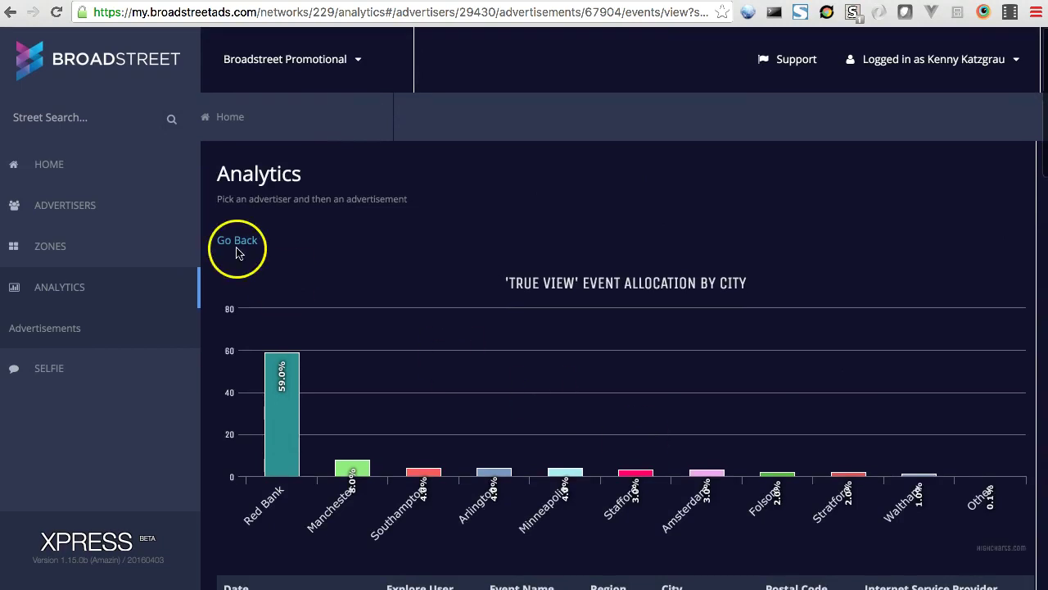
scroll(801, 479, "down", 1)
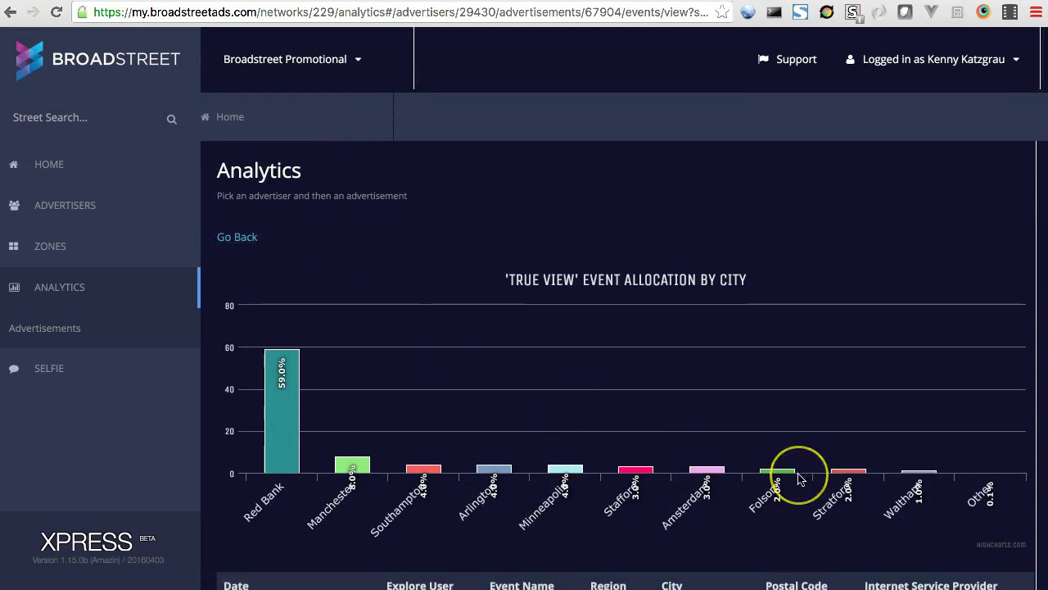
scroll(798, 479, "down", 10)
scroll(798, 479, "up", 10)
left_click(232, 240)
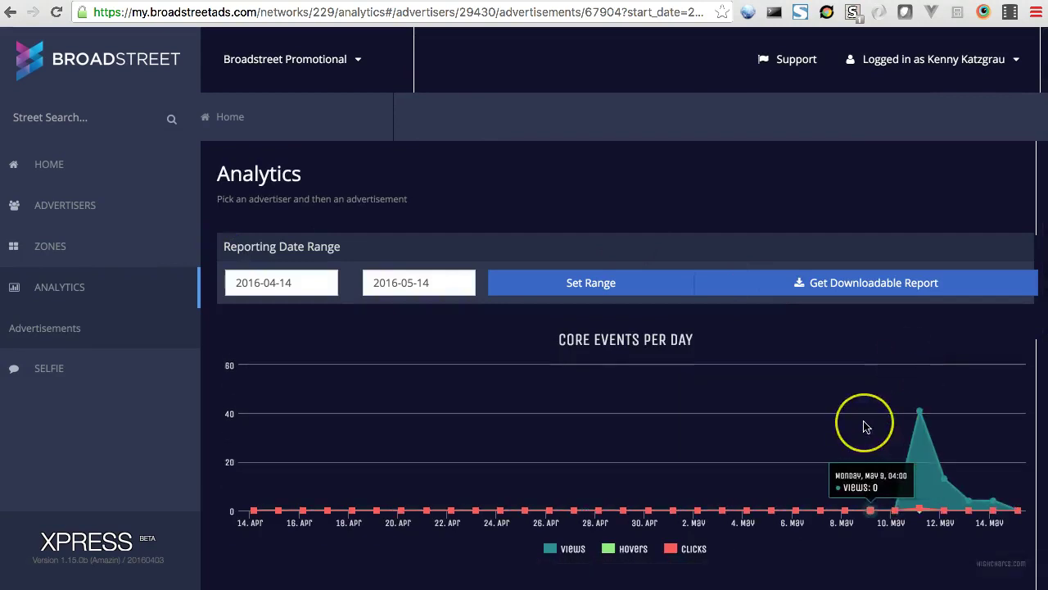
Open the downloadable report for the 10th Ave Burrito advertisement, look over its charts and breakdowns, and close it.
scroll(866, 423, "down", 8)
scroll(865, 426, "up", 8)
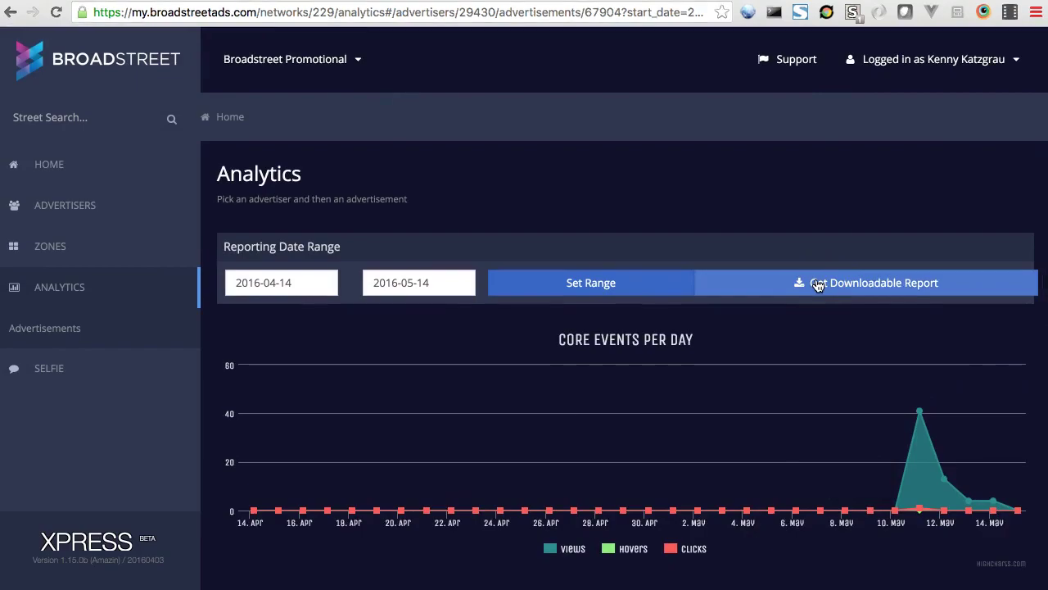
left_click(818, 284)
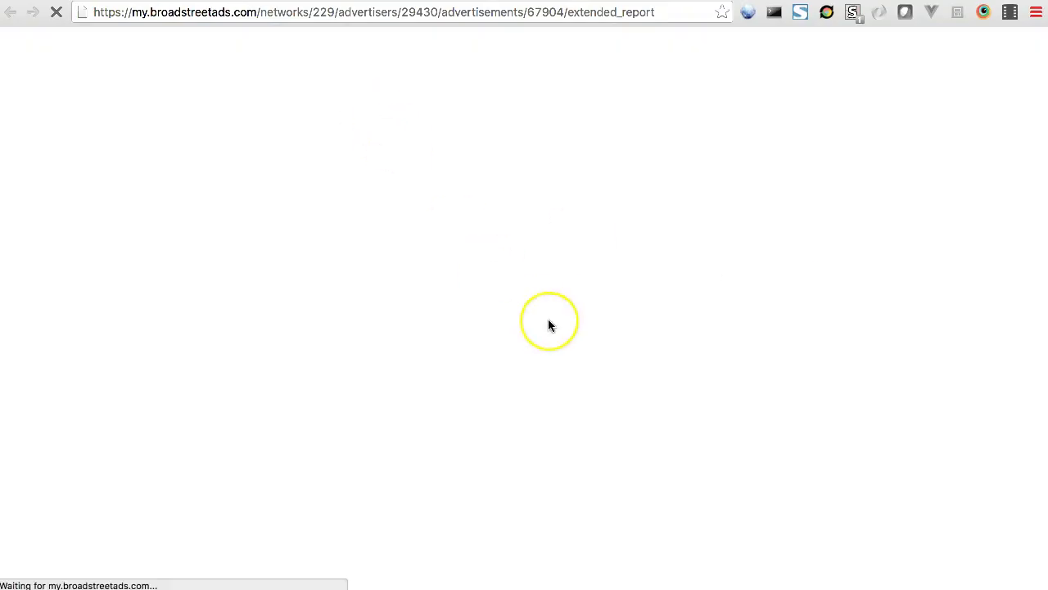
scroll(548, 325, "down", 5)
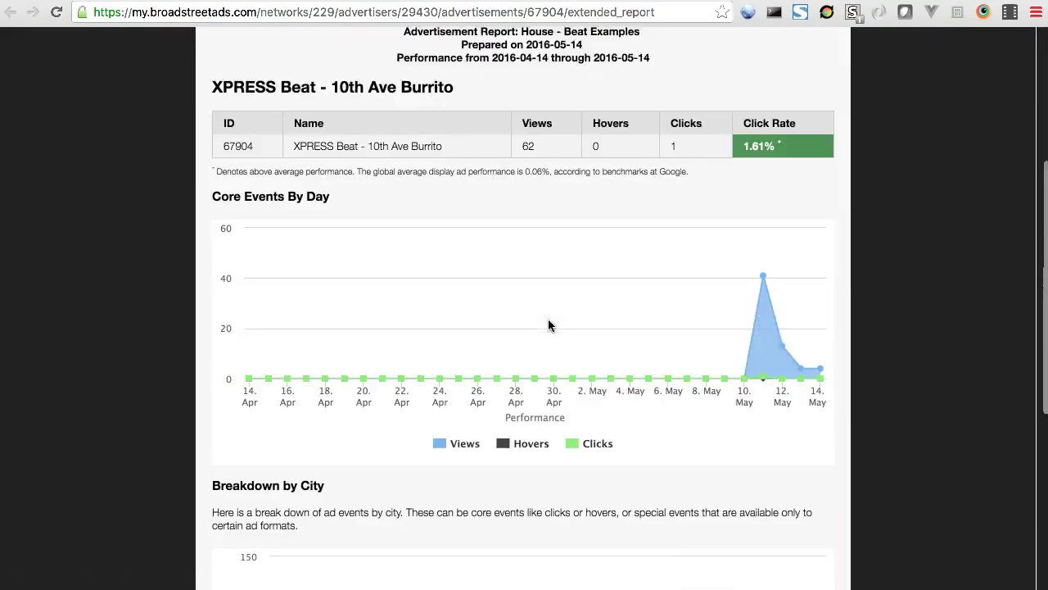
scroll(548, 325, "down", 8)
scroll(548, 325, "up", 14)
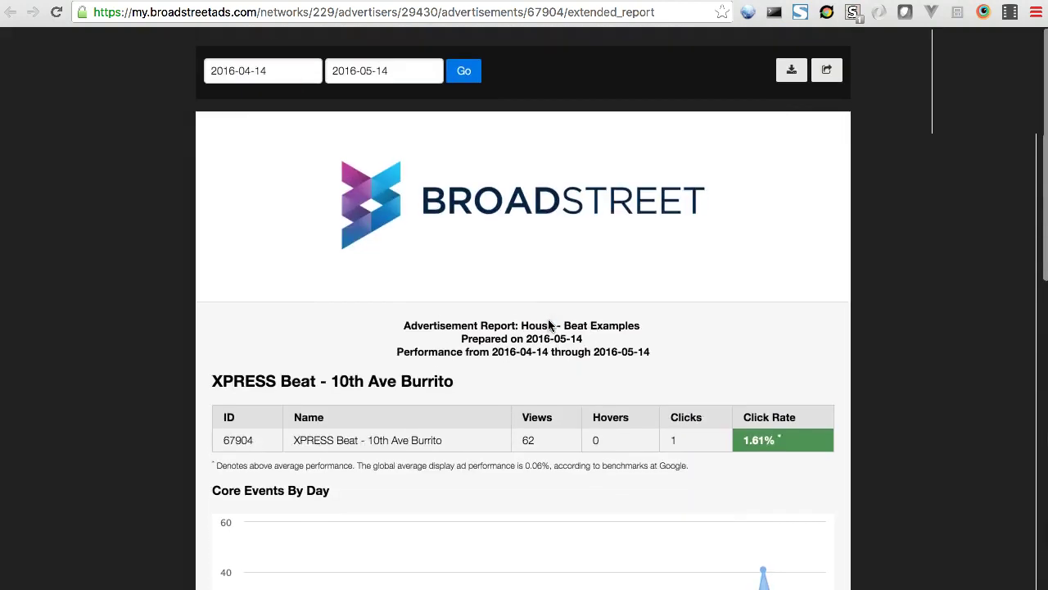
key("super+w")
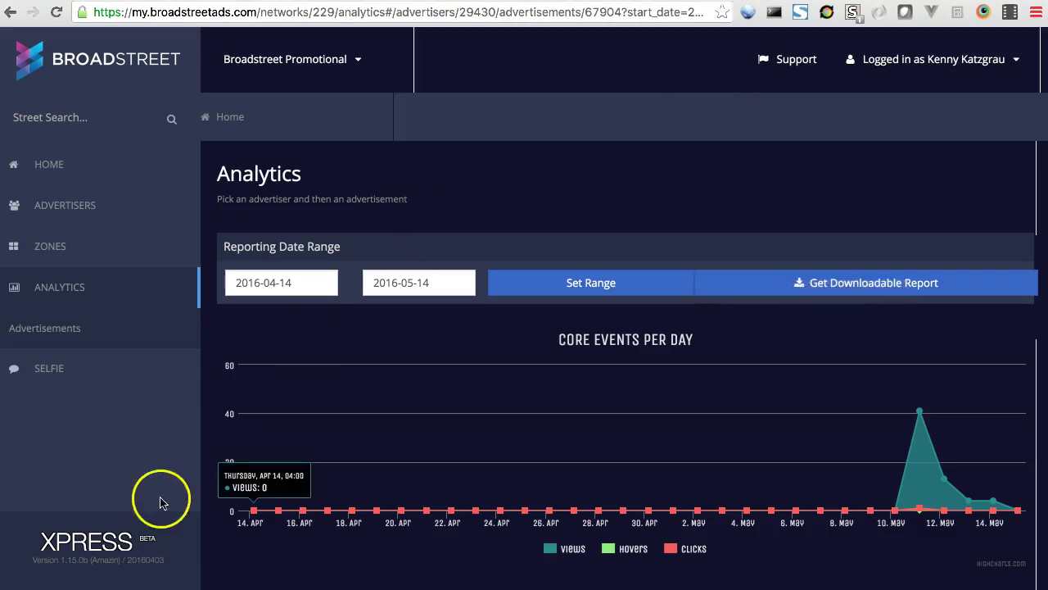
Switch to the XPRESS EMCEE / Beat Mixer information page and open the Ad Formats gallery from it.
scroll(541, 88, "up", 2)
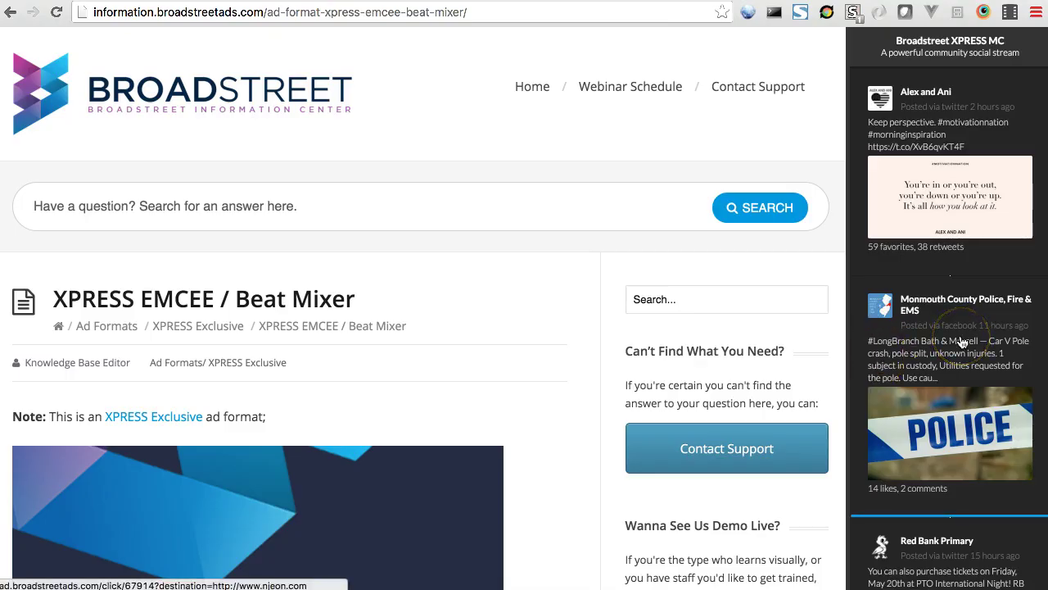
left_click(731, 285)
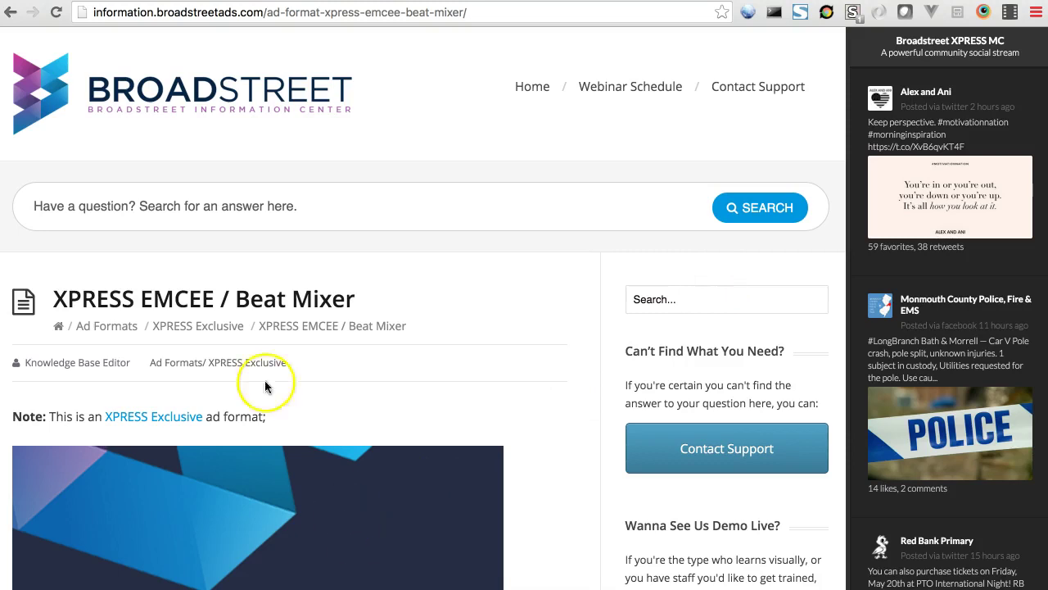
left_click(116, 327)
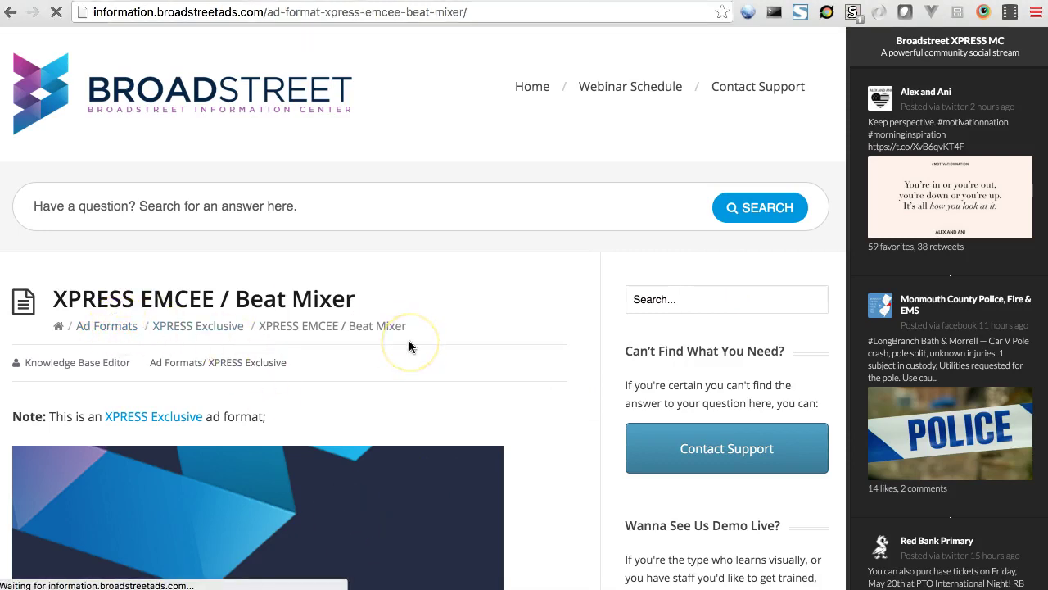
scroll(410, 345, "down", 3)
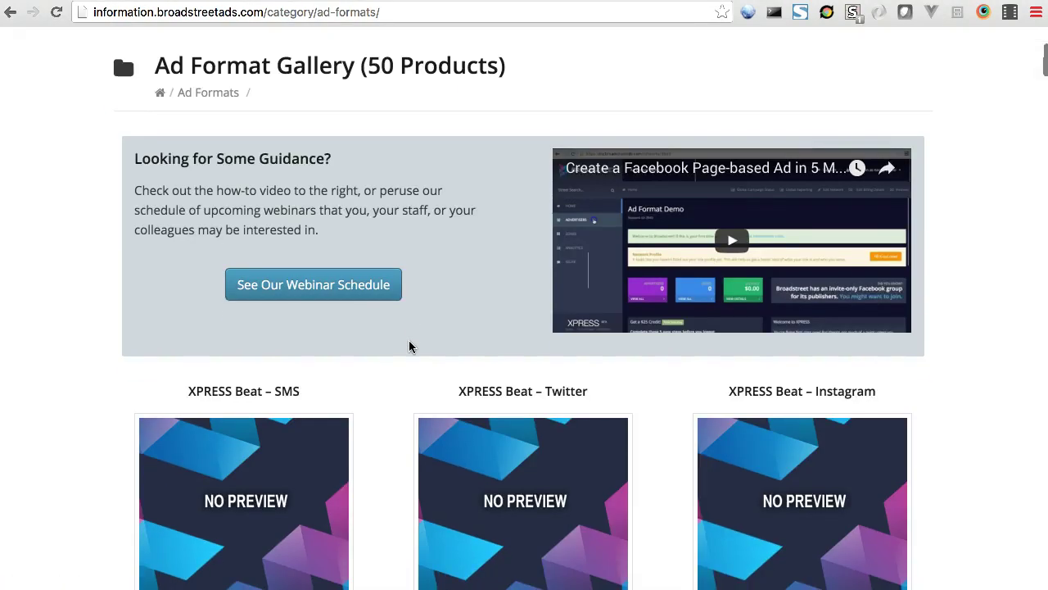